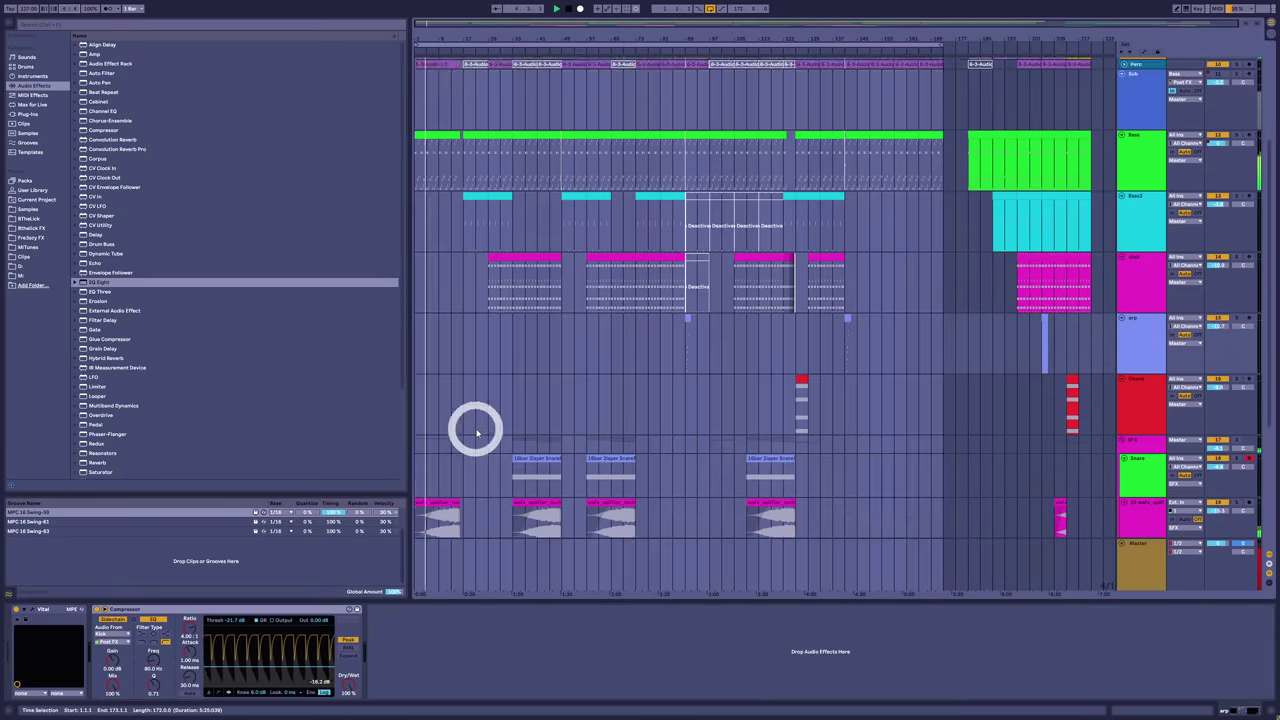
- Collapse the SFX group track in the arrangement
scroll(476, 432, down, 2)
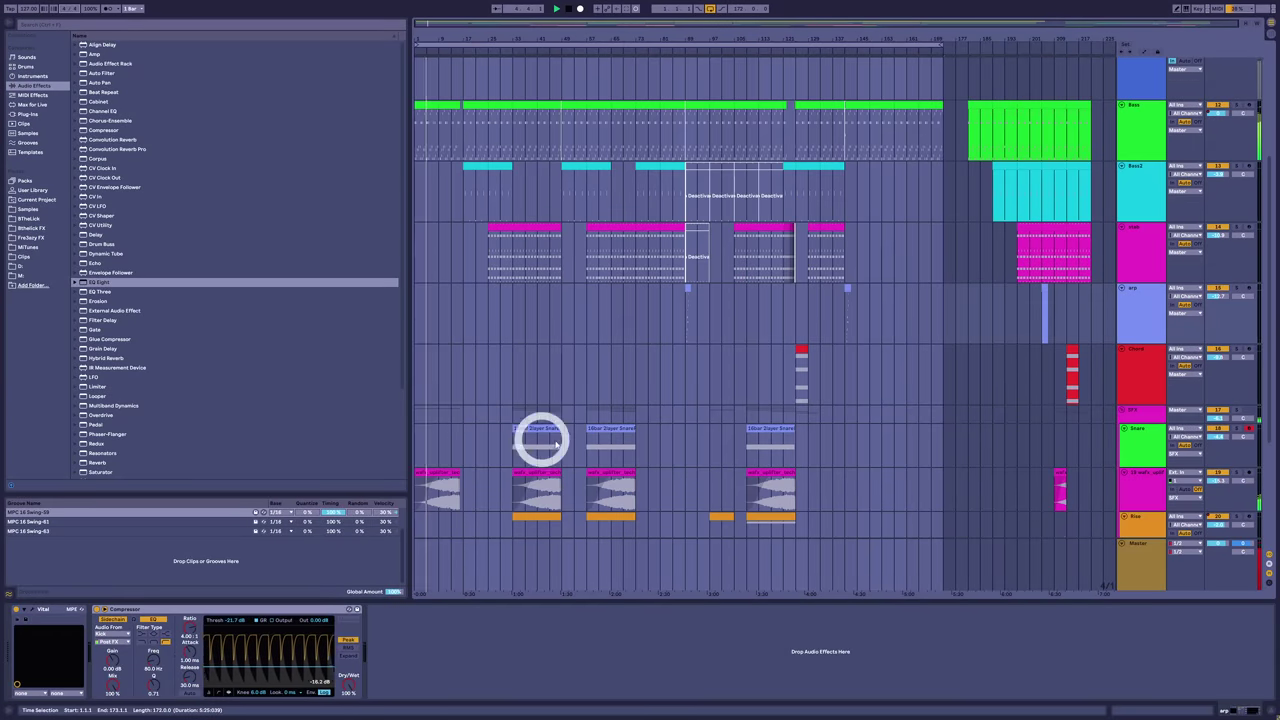
click(1121, 411)
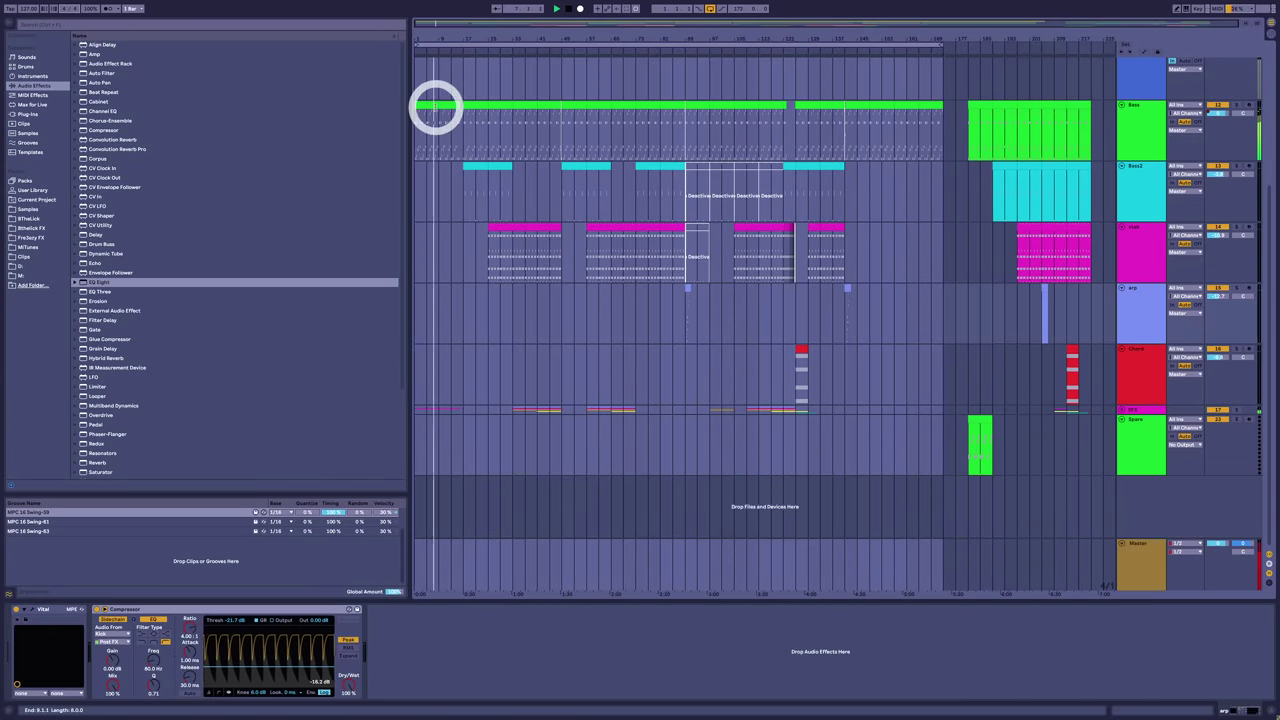
- Open the Bass track's intro clip in the piano roll and examine its note pattern
click(436, 107)
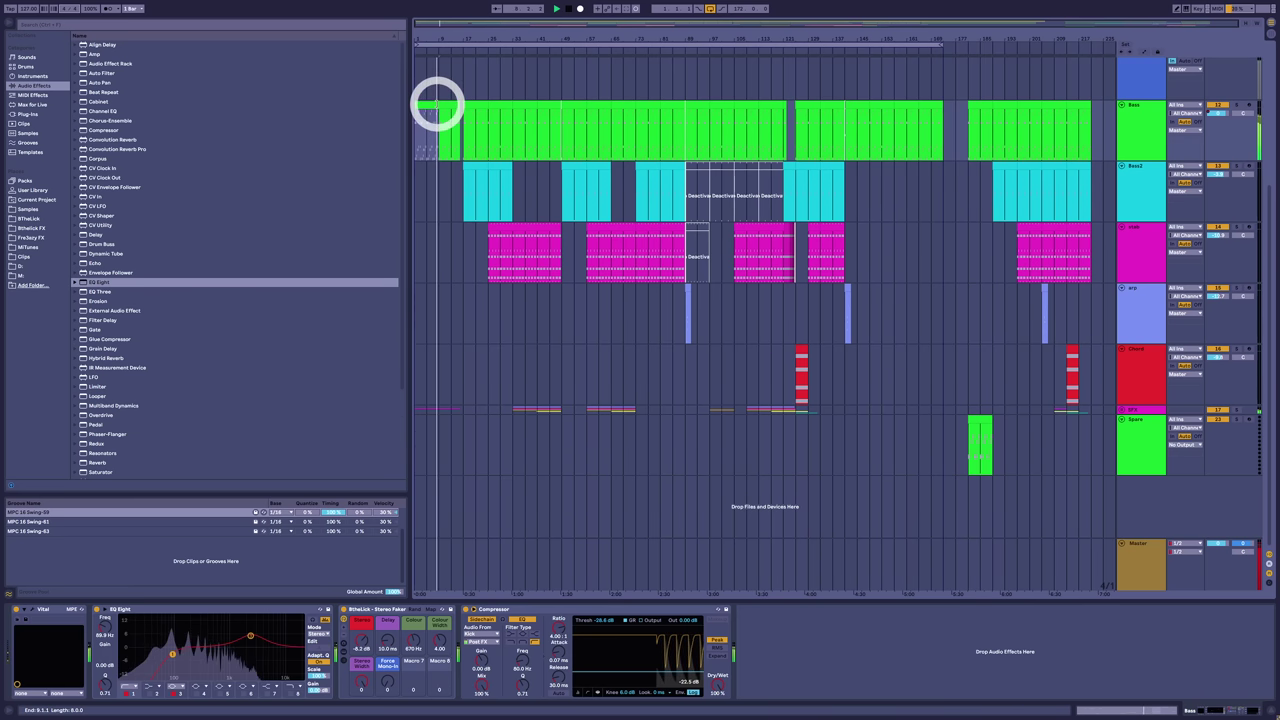
drag(436, 107, 456, 107)
drag(449, 35, 540, 114)
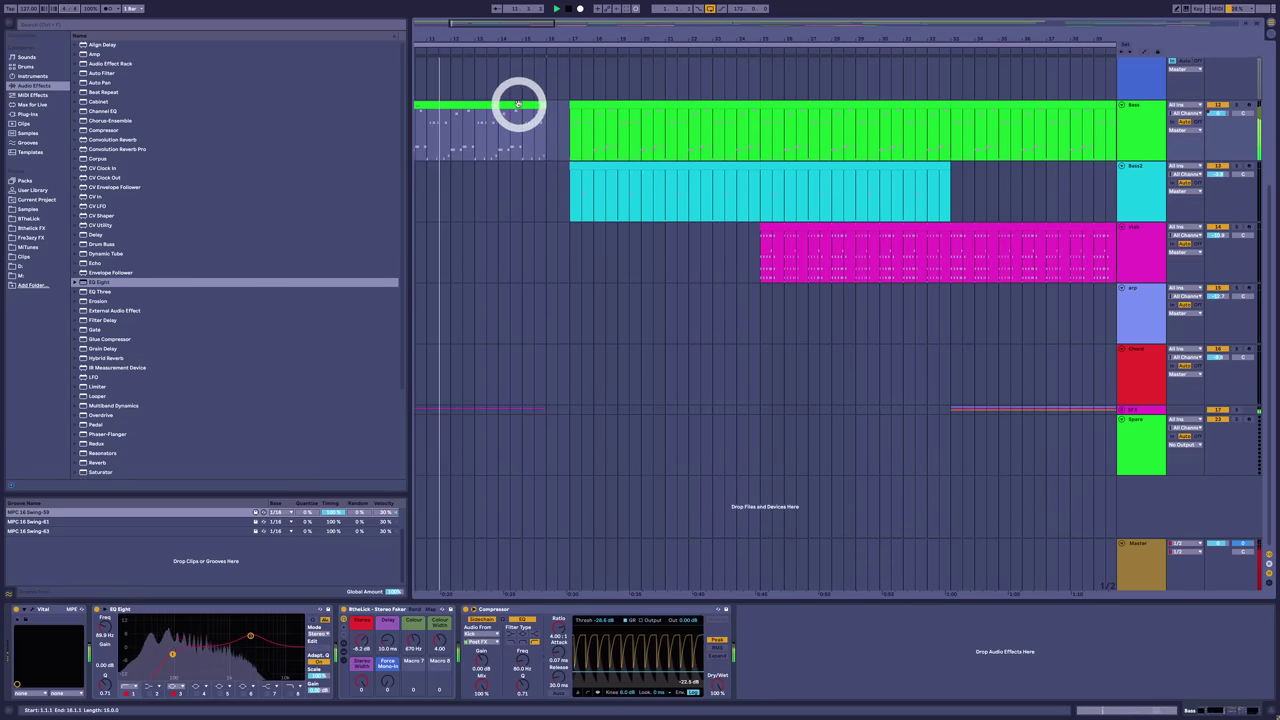
double_click(518, 104)
drag(578, 40, 578, 38)
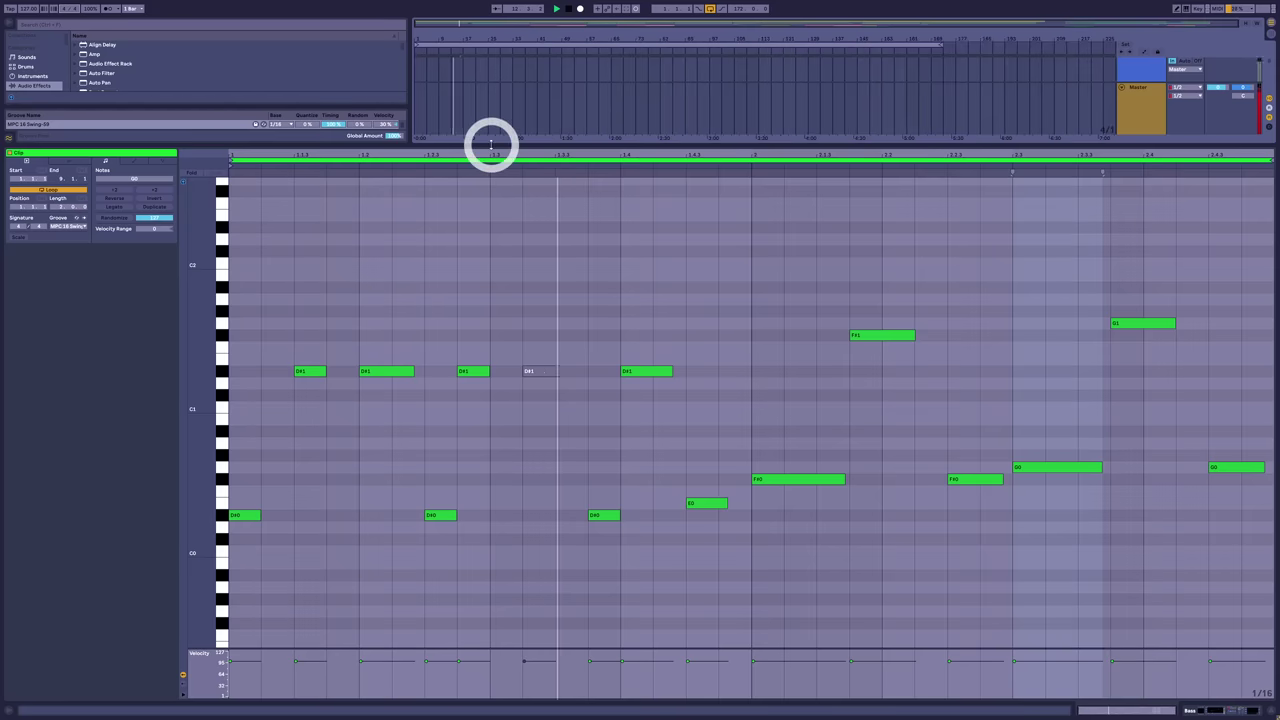
drag(491, 145, 443, 320)
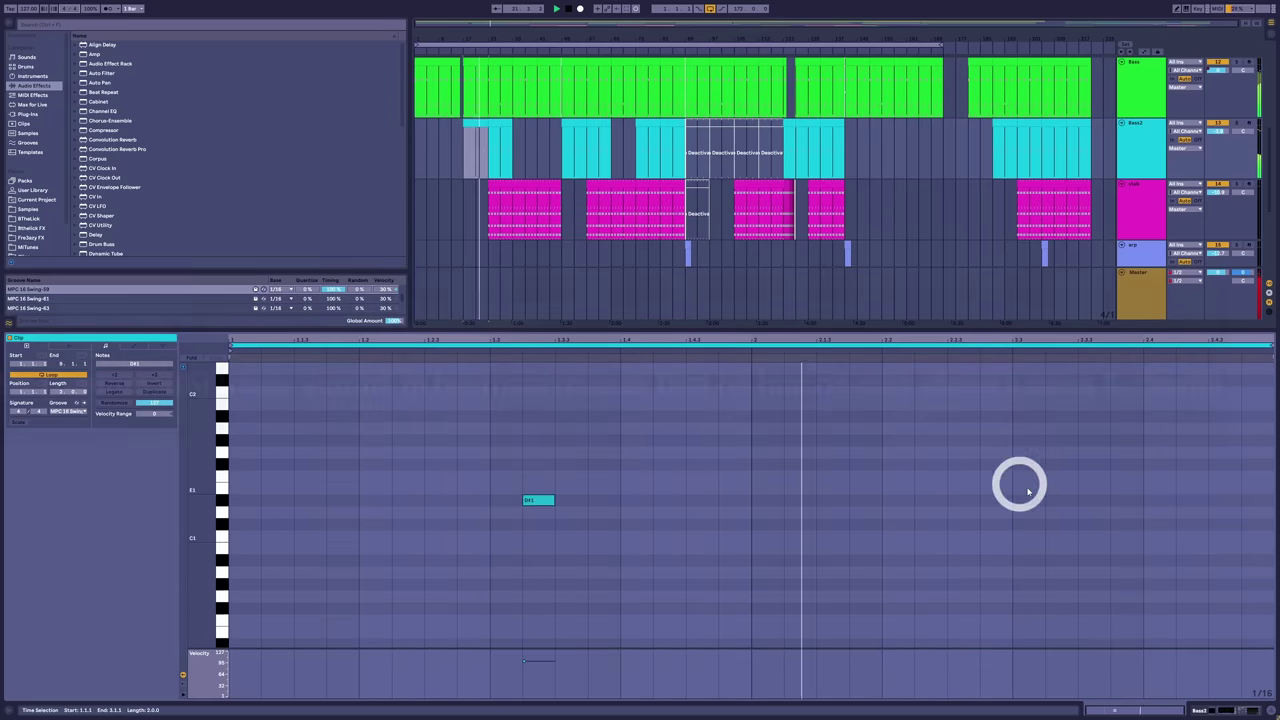
- Open the first clip of the stab track in the piano roll and examine its chord notes
click(498, 184)
click(498, 184)
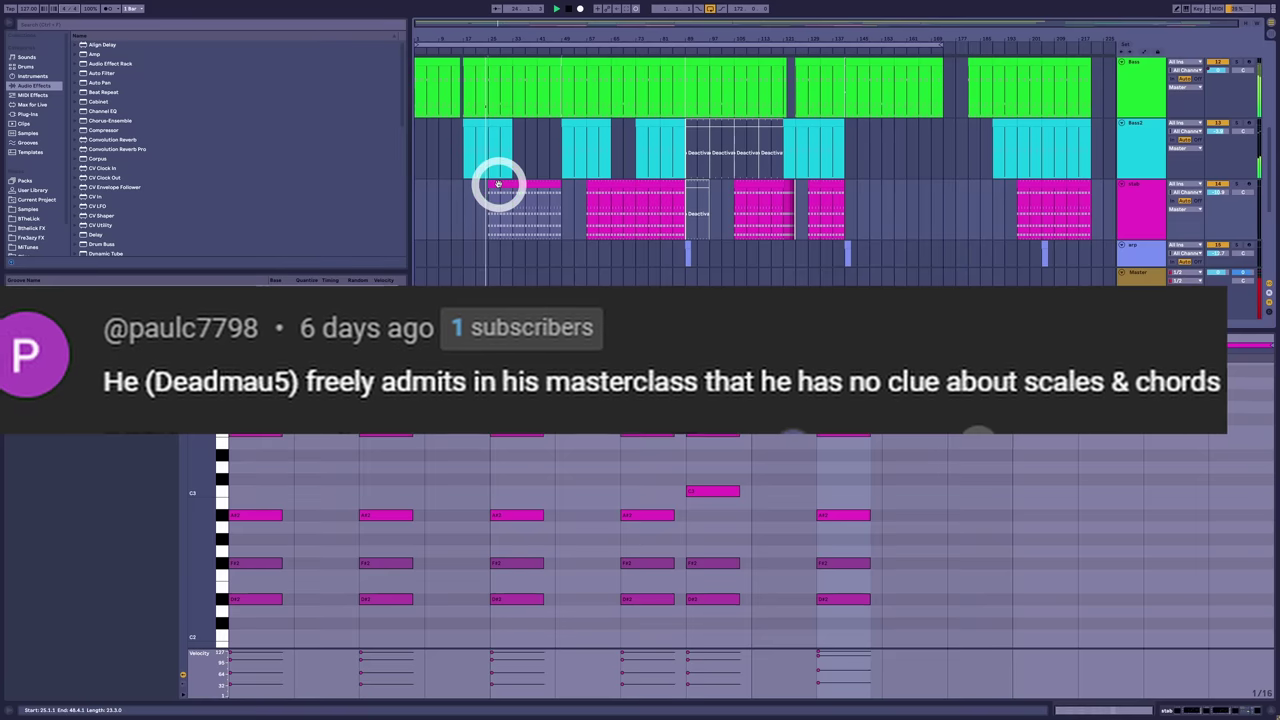
click(706, 457)
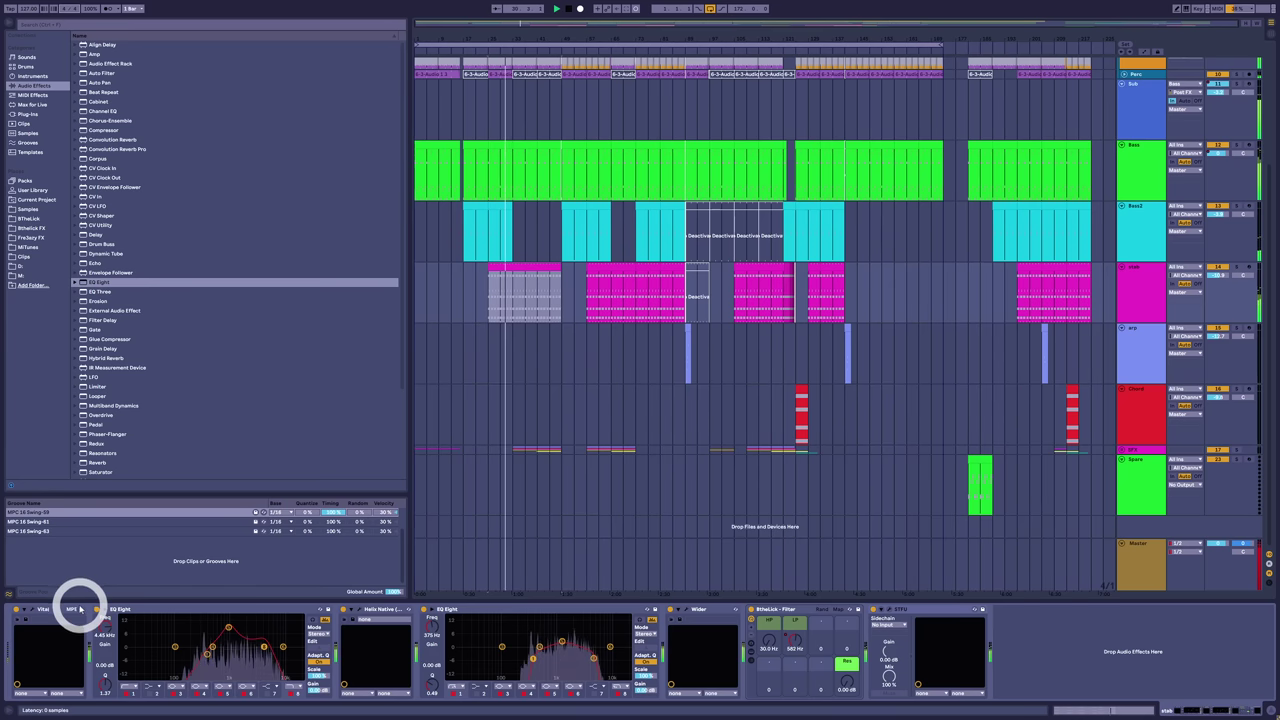
- Open the stab track's Vital synth, review its effects and oscillator settings, and close it
click(33, 608)
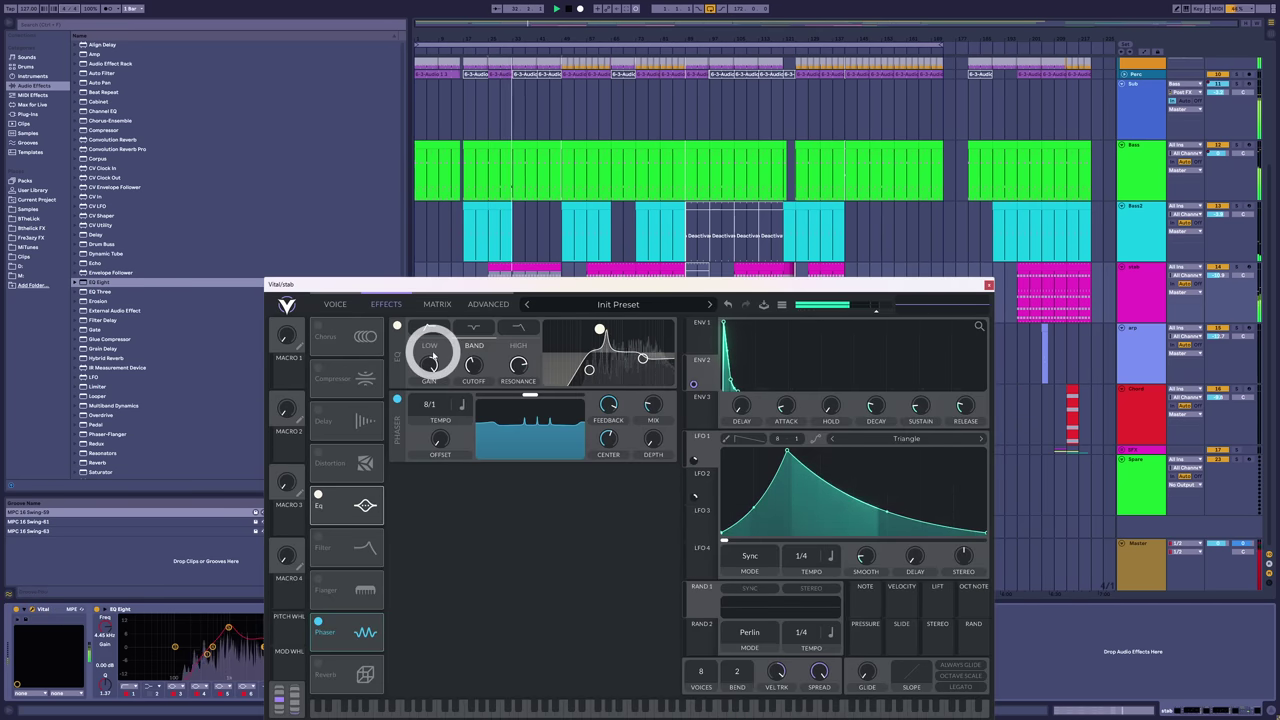
drag(520, 284, 547, 206)
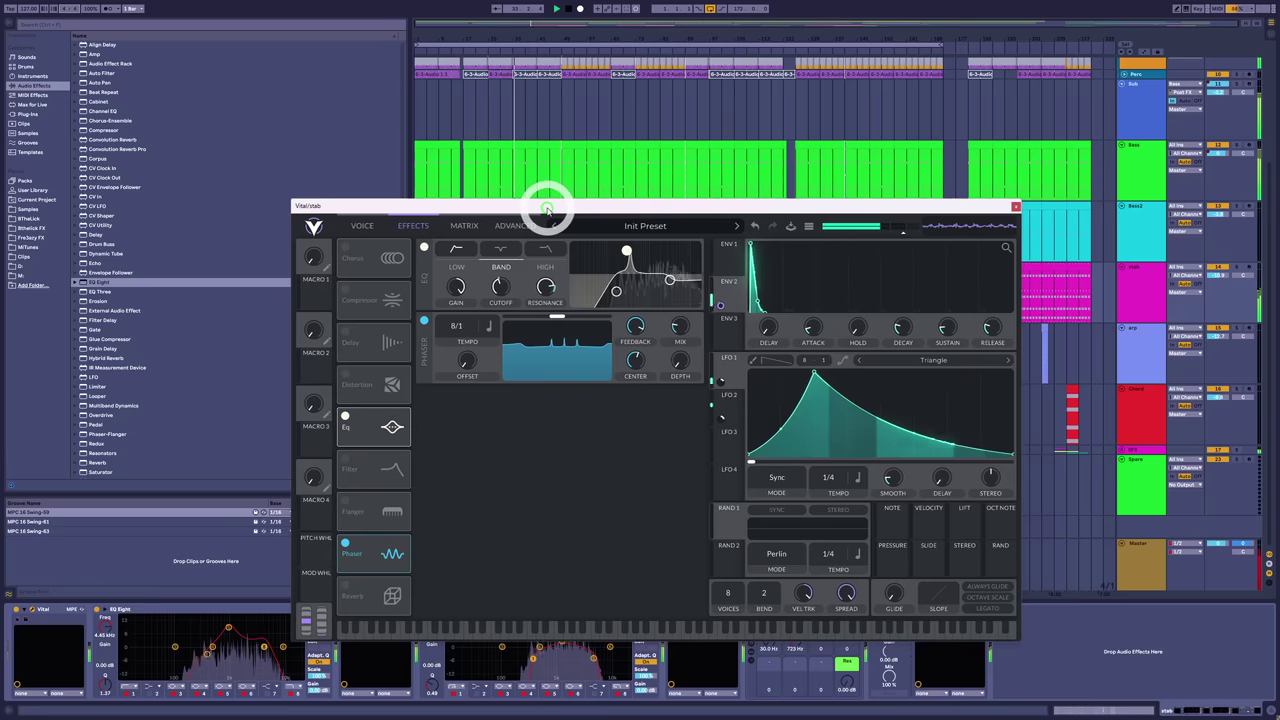
click(355, 226)
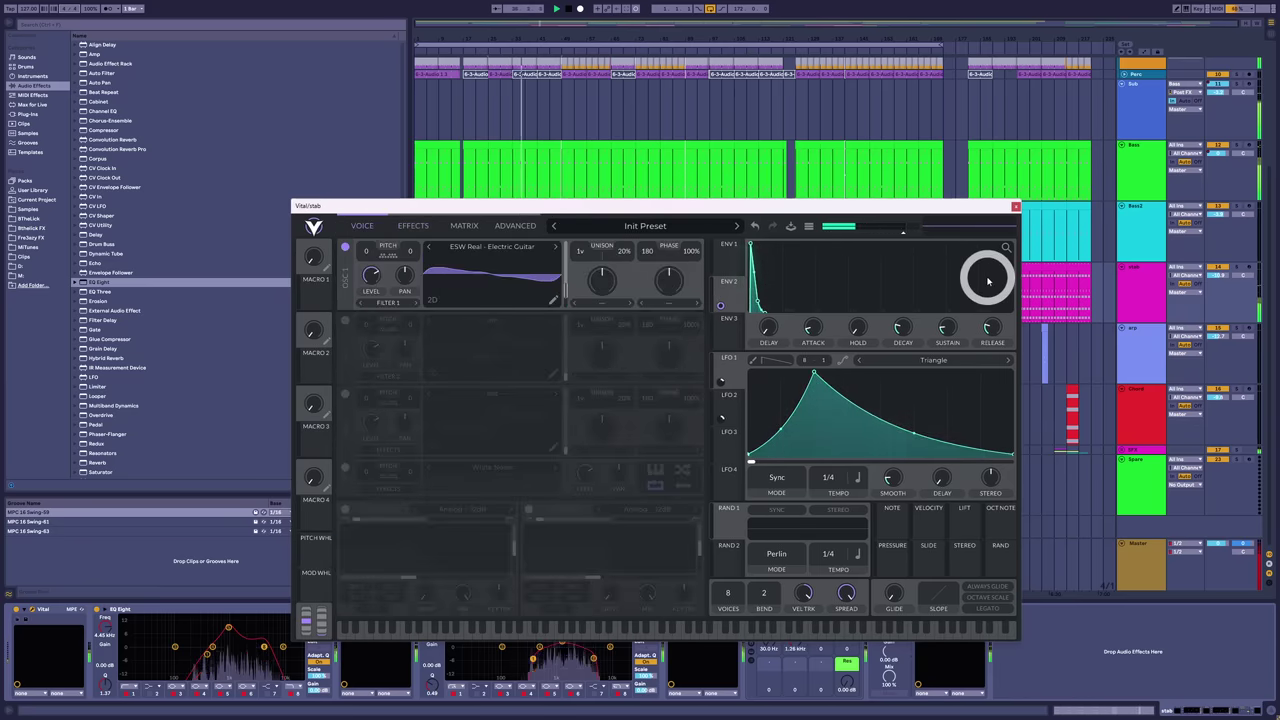
click(1015, 207)
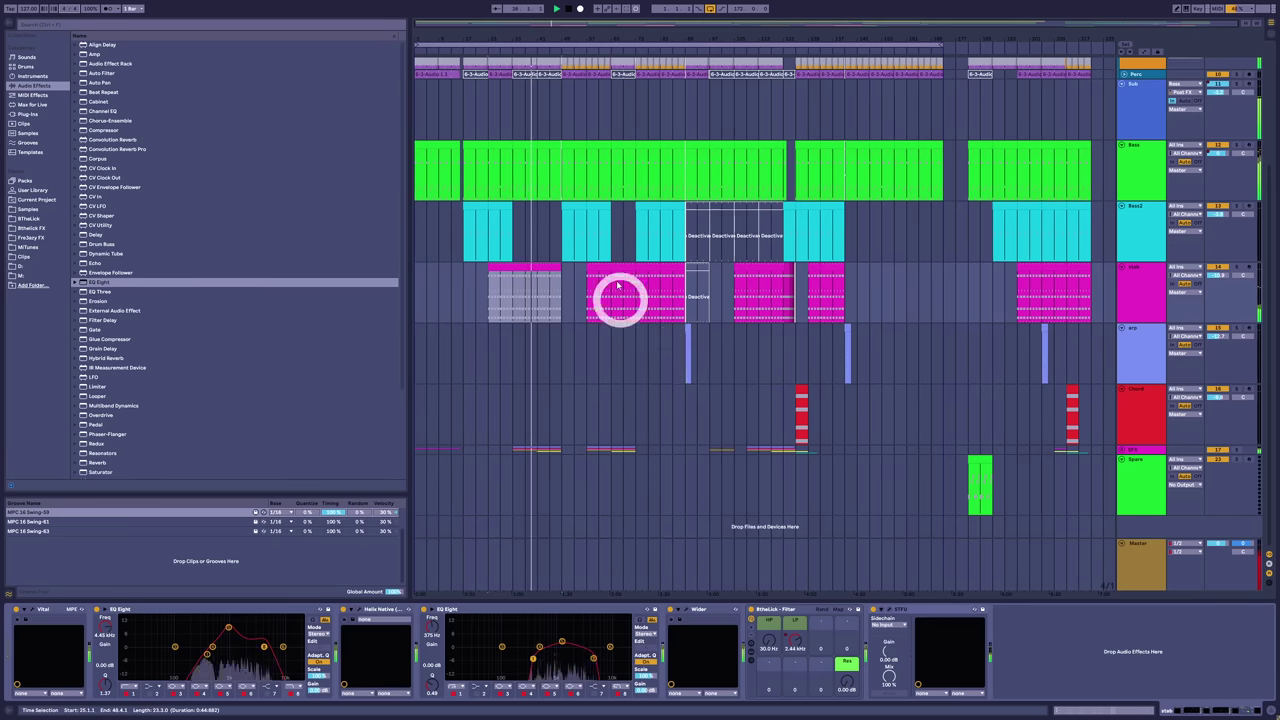
- Select the Bass clip at bar 41, review the Bass track's Vital synth settings, and close the synth
click(552, 147)
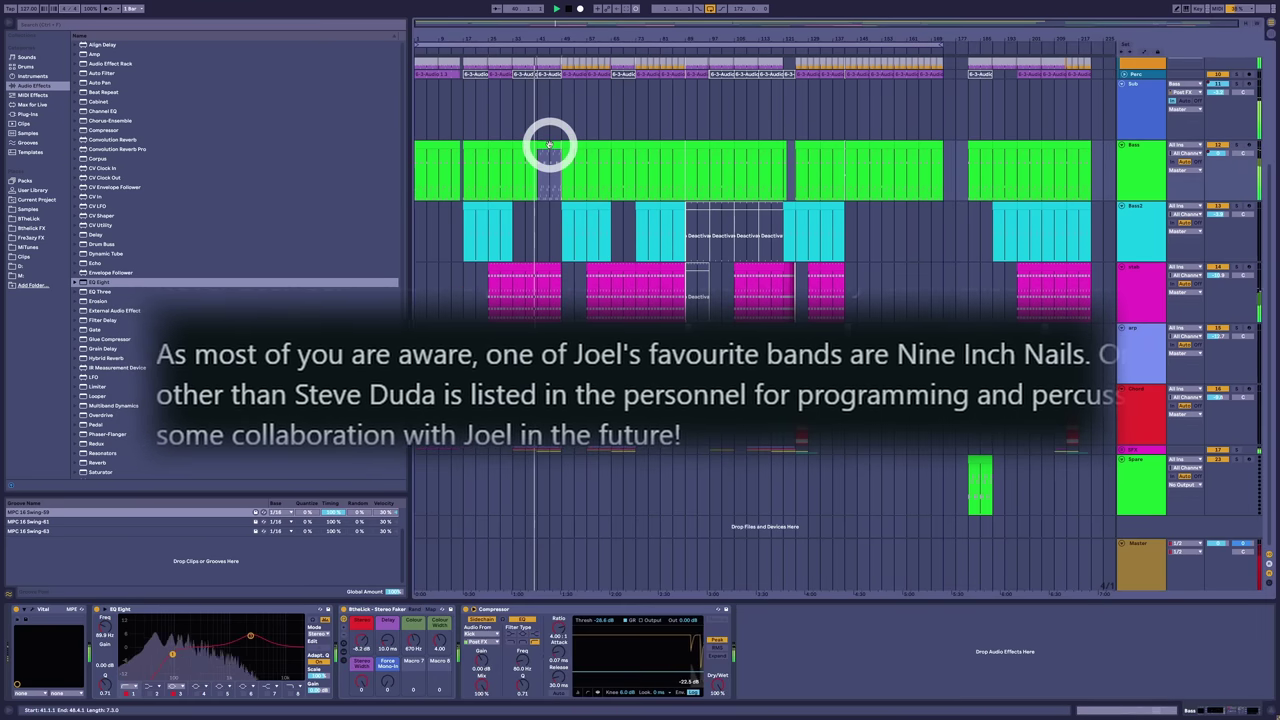
click(33, 610)
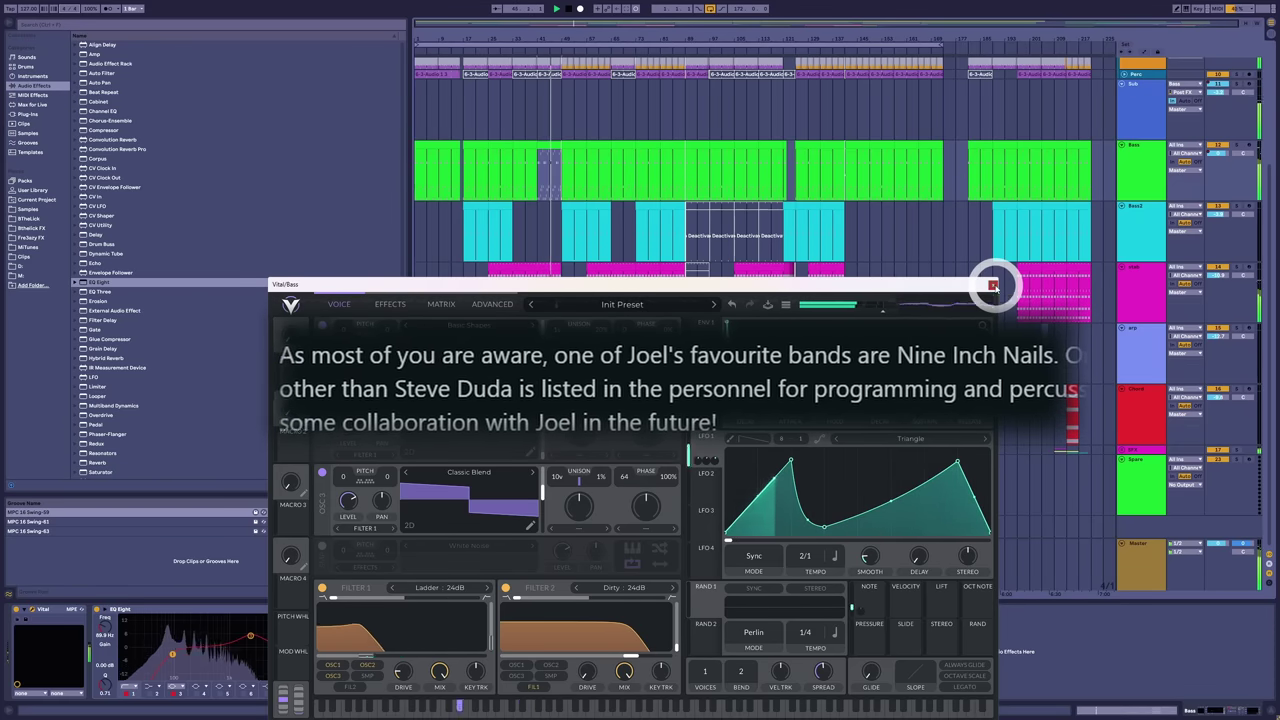
click(992, 286)
- Compare the notes of the Bass and Bass2 clips starting at bar 49 in the piano roll
click(585, 210)
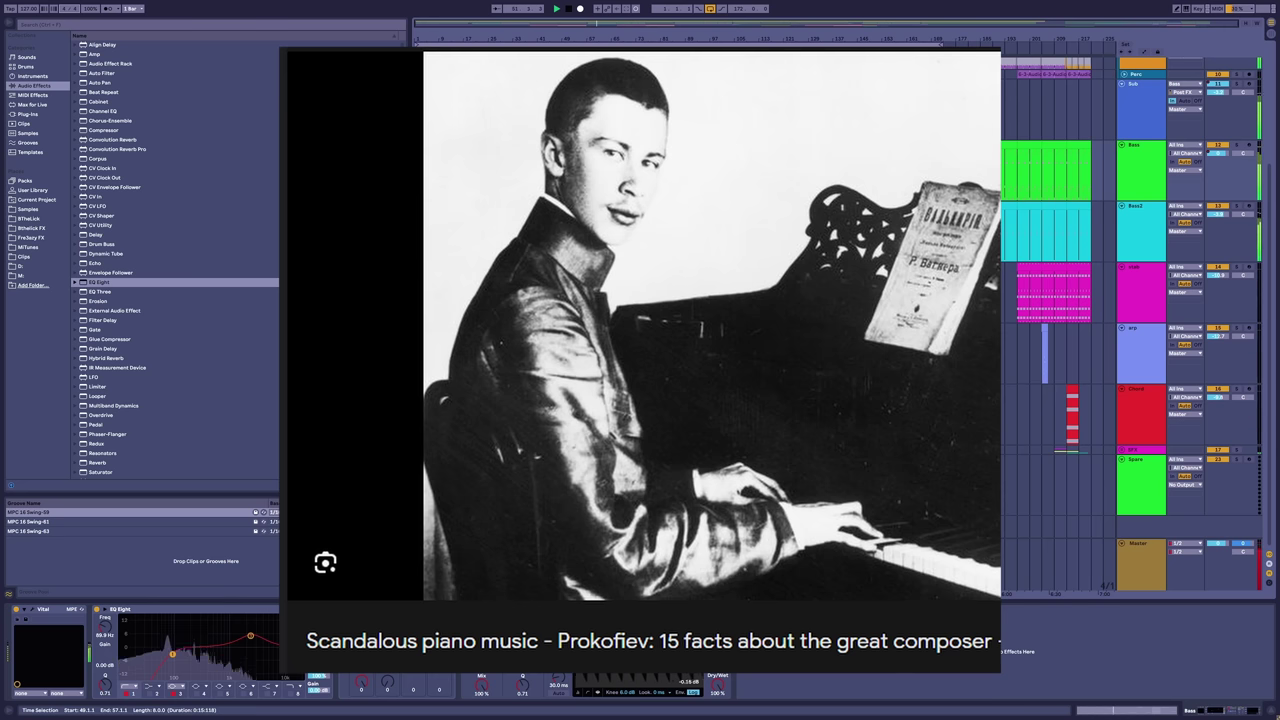
key(shift+Tab)
scroll(1137, 505, down, 3)
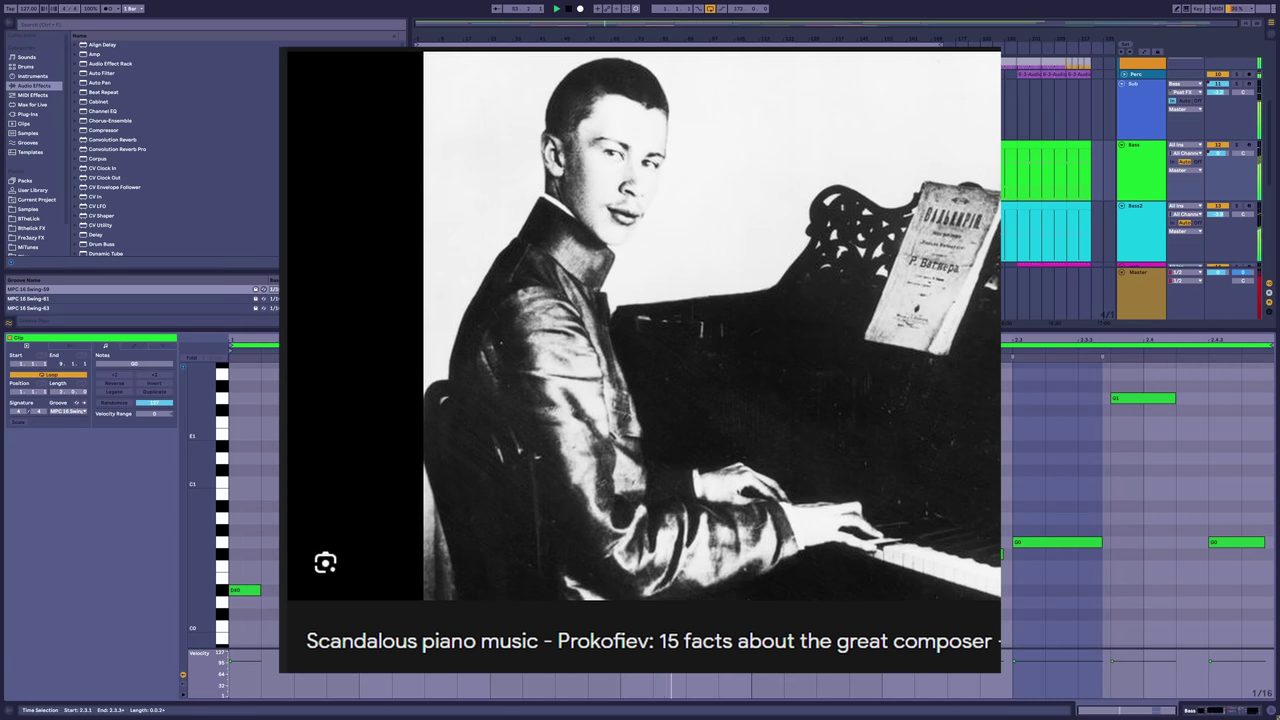
click(584, 443)
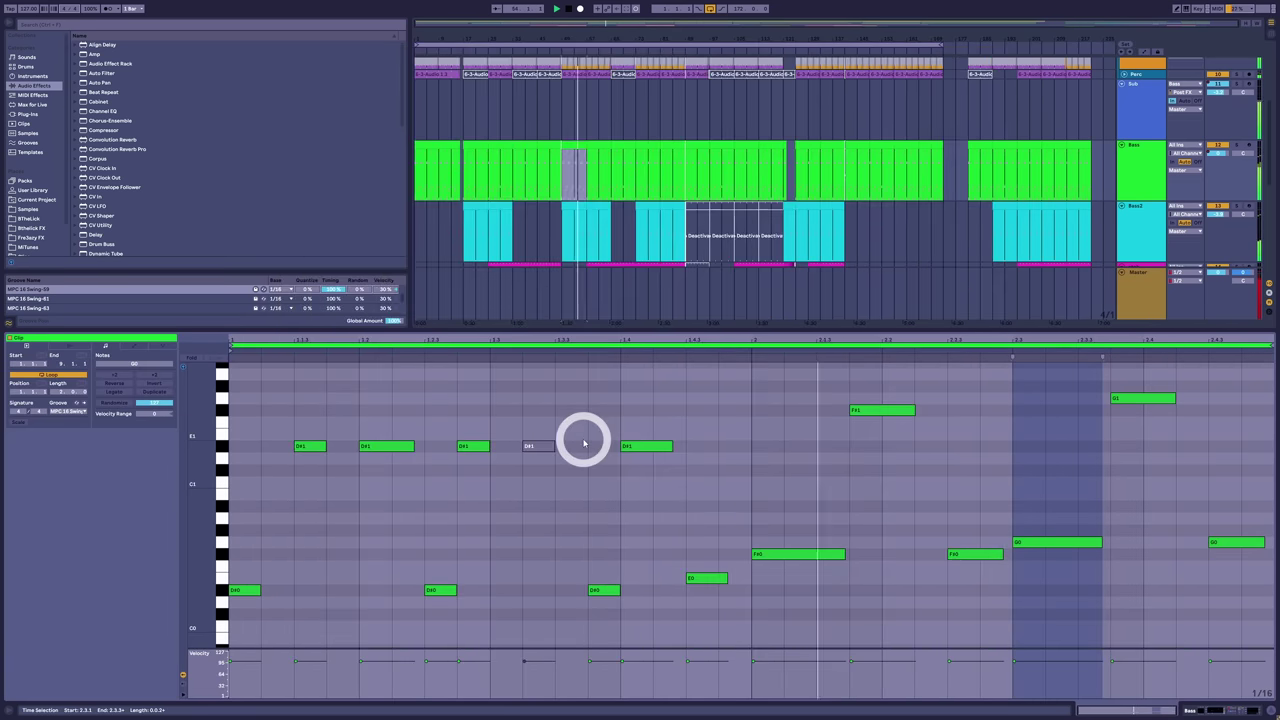
click(582, 210)
scroll(651, 543, down, 5)
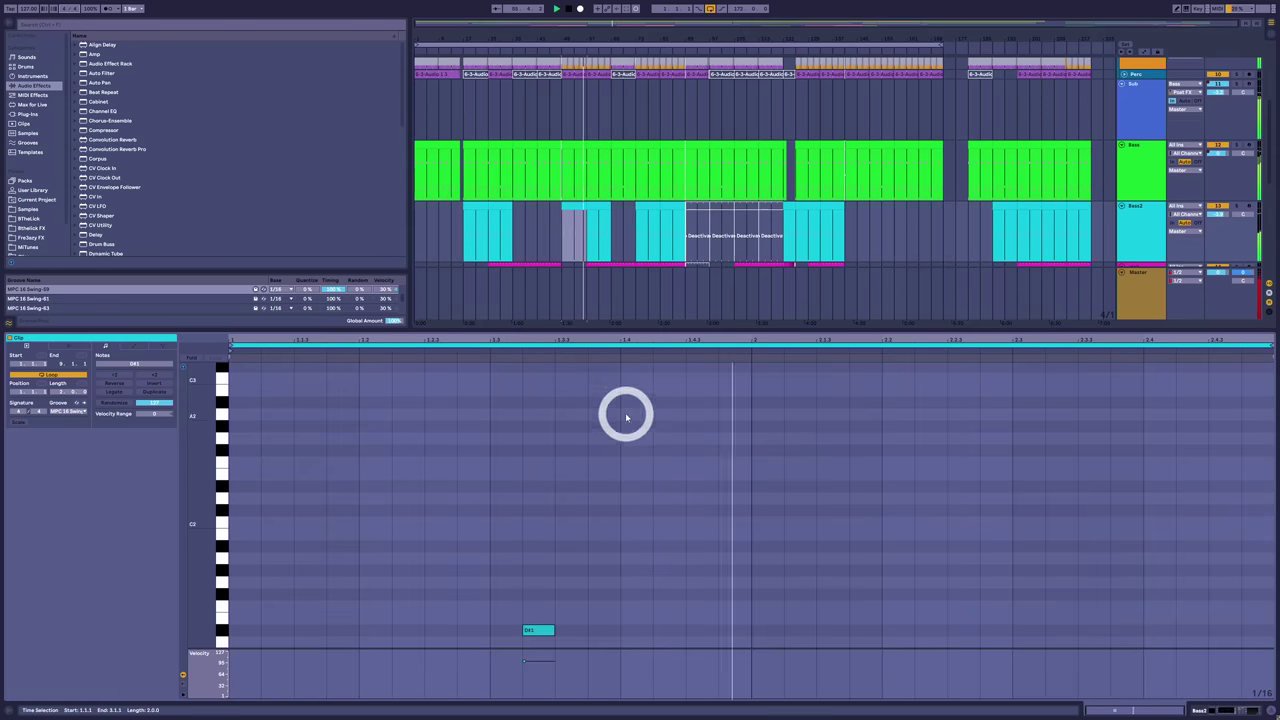
- Open the stab clip at bar 57 in the piano roll and enlarge its velocity lane to examine the chord velocities
scroll(612, 265, down, 2)
click(606, 234)
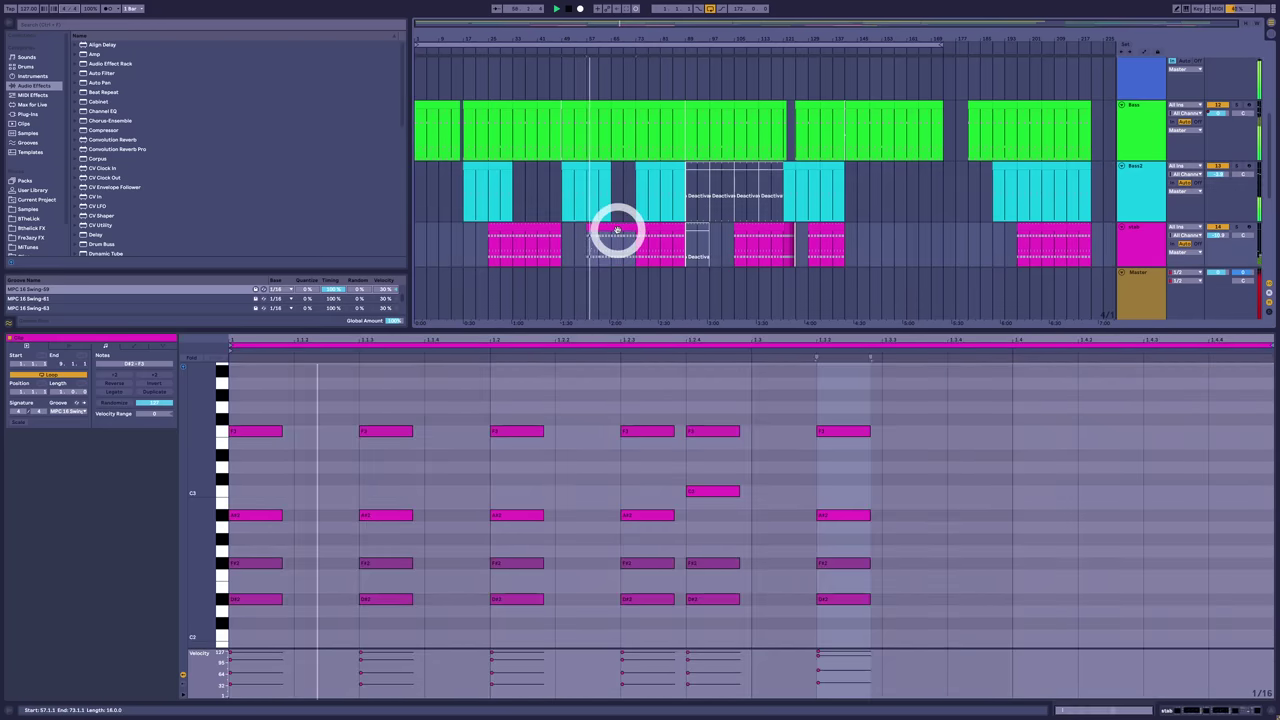
scroll(612, 245, down, 2)
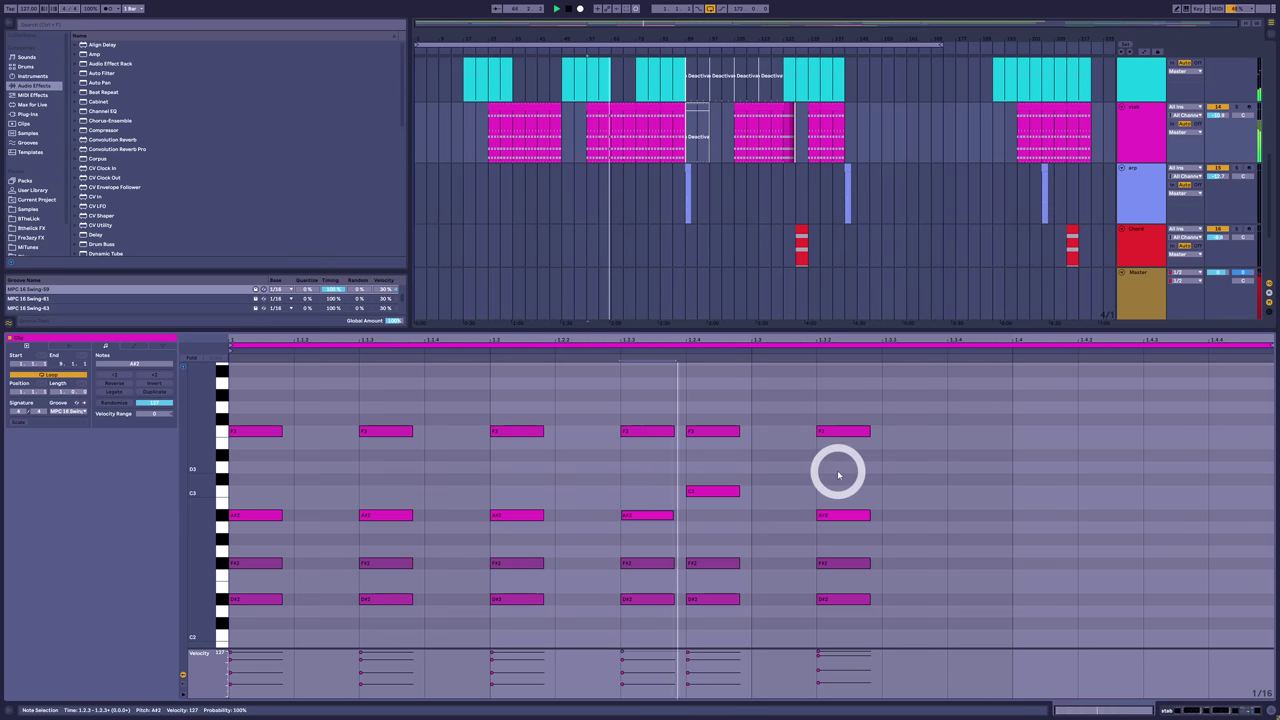
drag(912, 653, 876, 499)
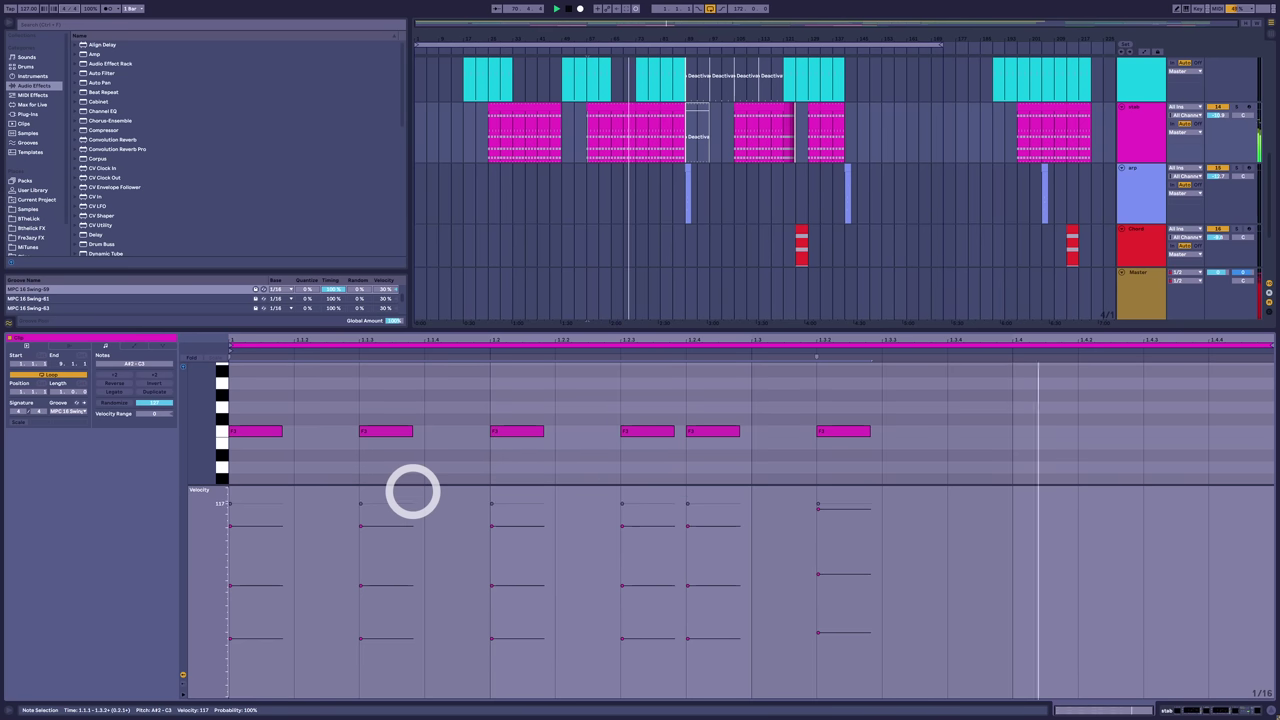
- Shrink the stab clip's velocity lane and adjust the note editor's height to show more of the arrangement
click(642, 290)
drag(660, 328, 646, 451)
drag(690, 600, 690, 632)
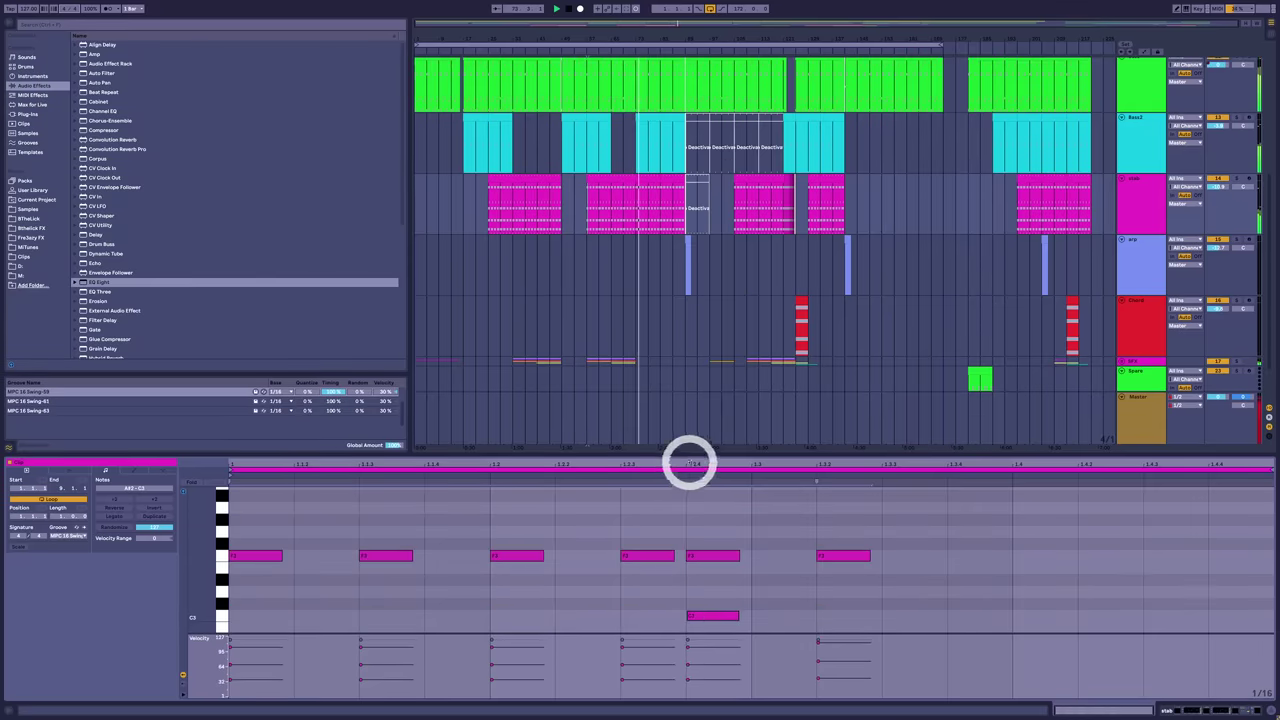
drag(692, 458, 691, 440)
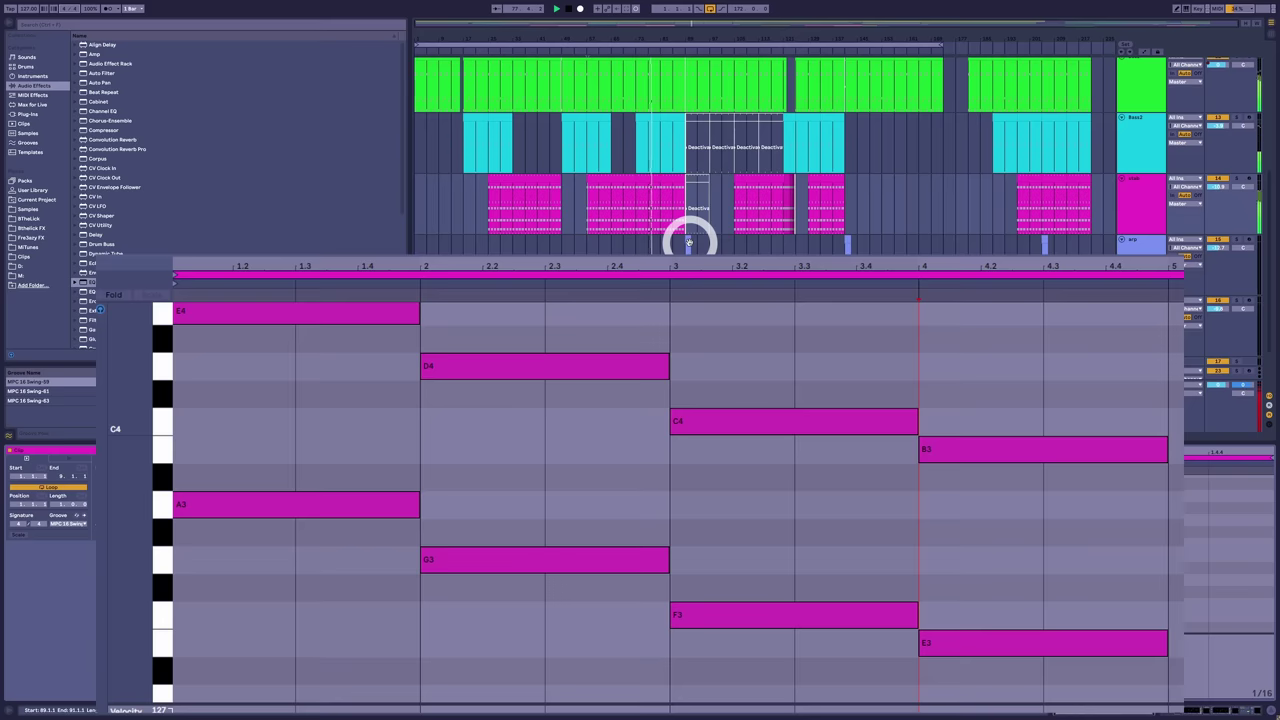
- Open the stab clip at bar 73 in a taller note editor to view its full chords
click(663, 181)
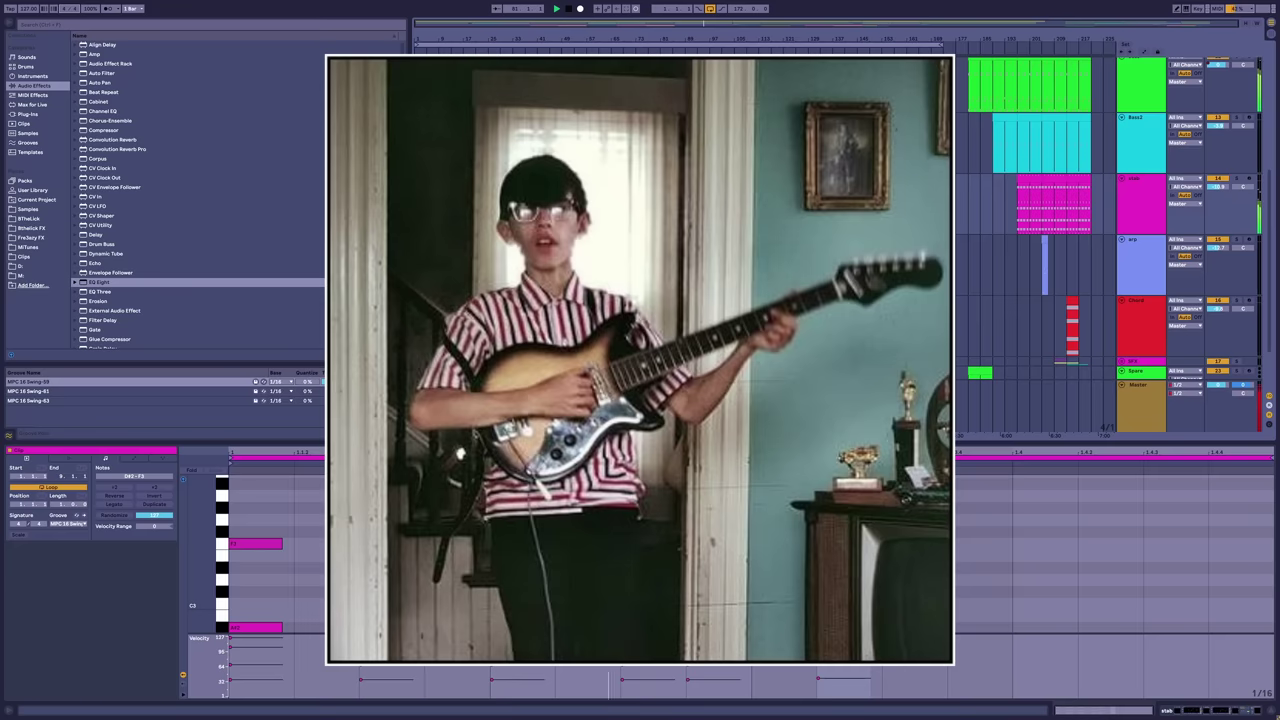
scroll(751, 554, down, 2)
drag(751, 441, 751, 375)
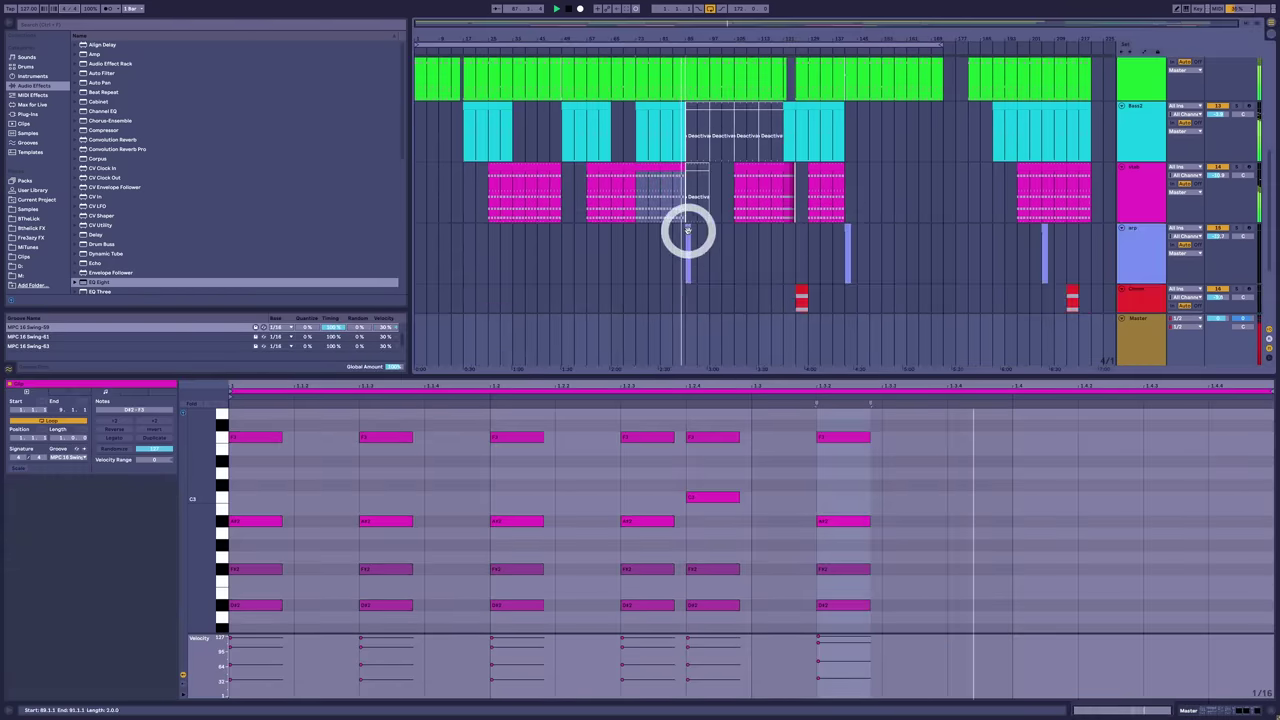
- Open the arp clip at bar 89 in an enlarged piano roll and examine its full run of notes
click(687, 230)
drag(706, 376, 692, 110)
scroll(290, 360, up, 1)
drag(206, 350, 200, 345)
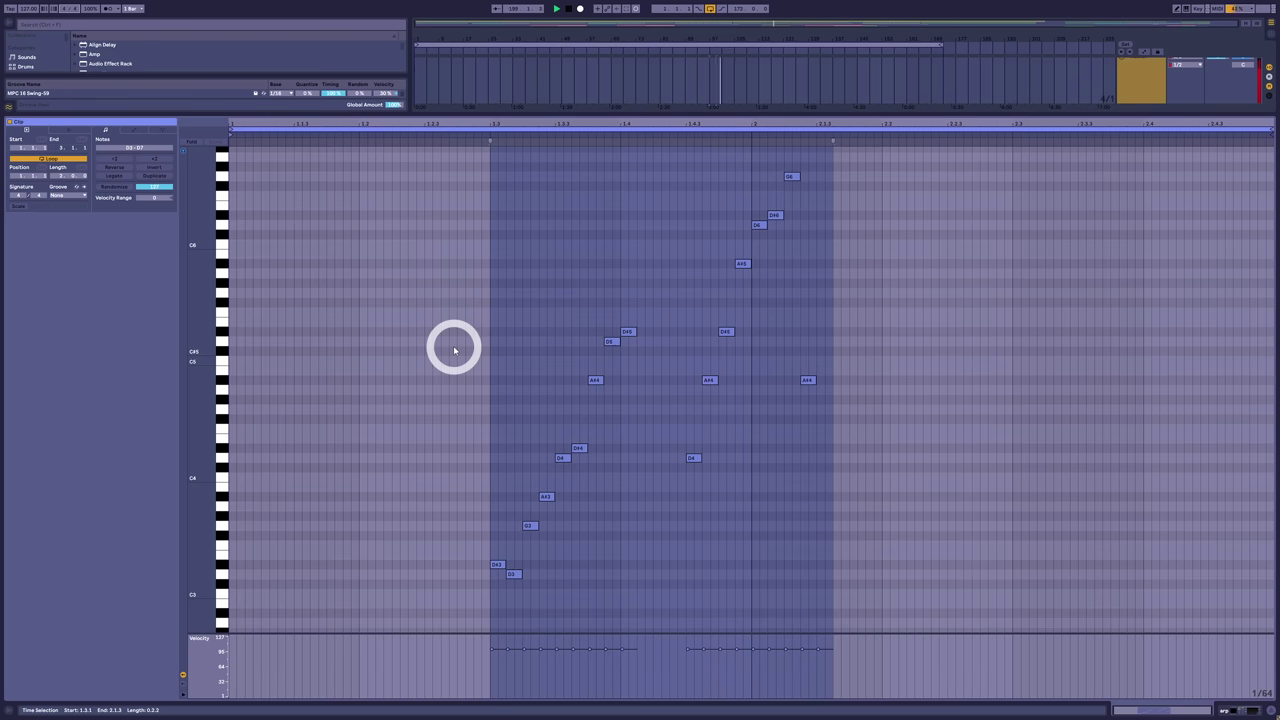
key(ctrl+2)
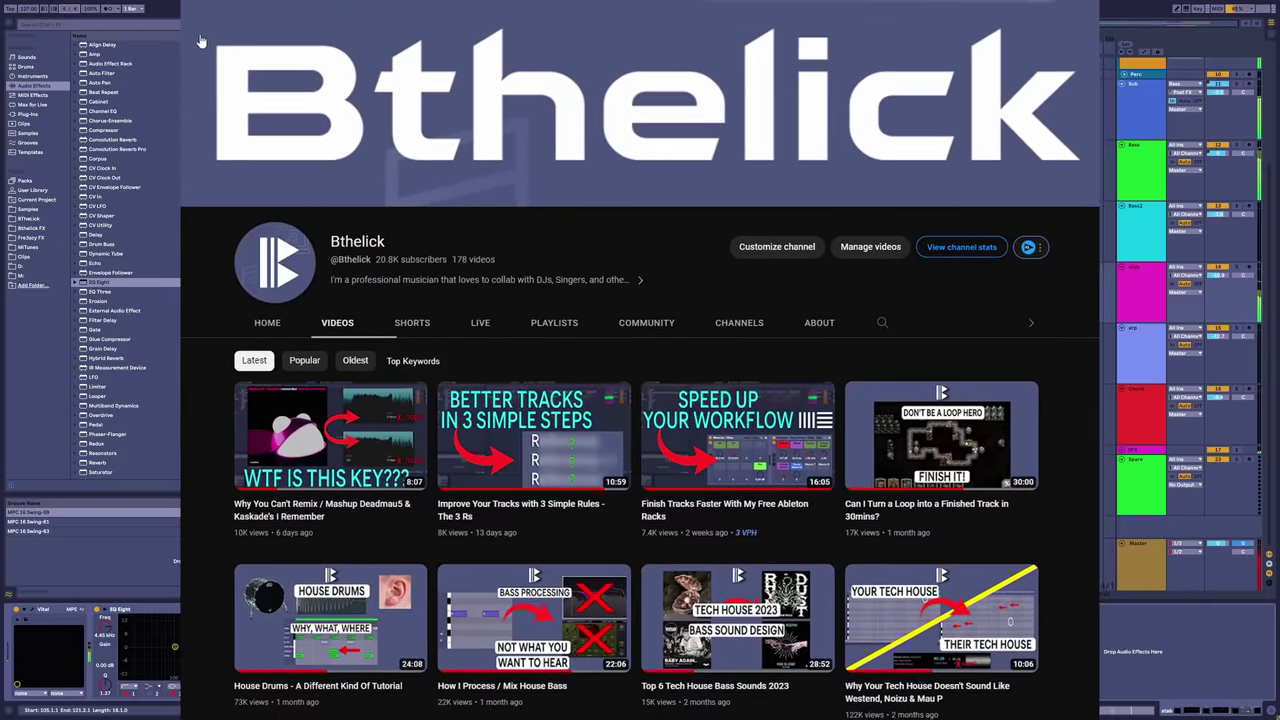
- Inspect the stab clip at bar 105 and the Snare track's devices, and collapse the SFX group
click(741, 268)
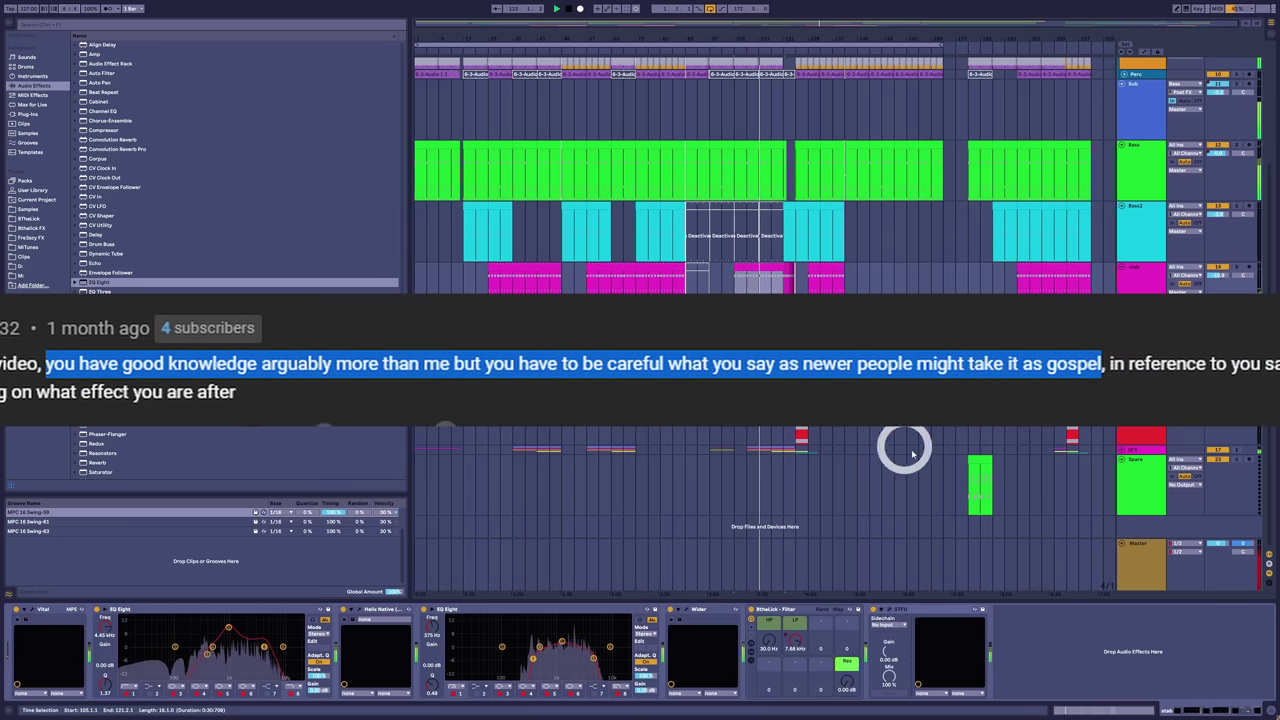
scroll(1094, 448, down, 5)
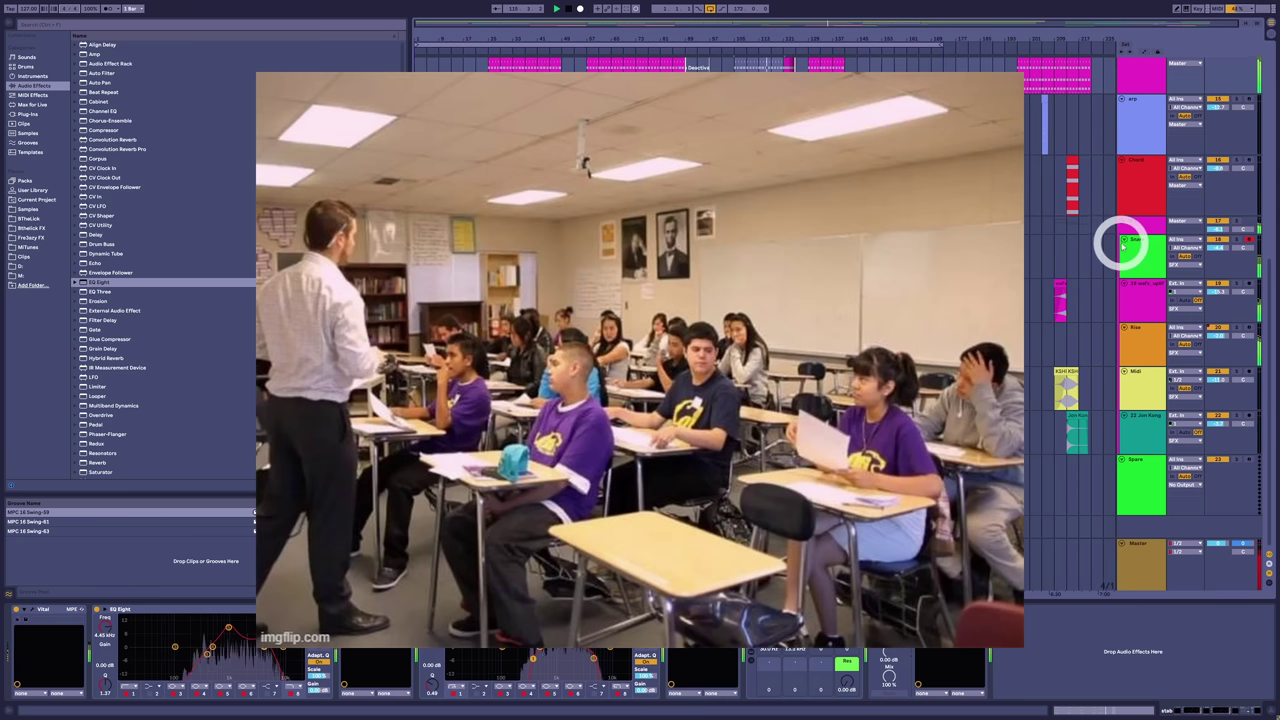
click(1134, 252)
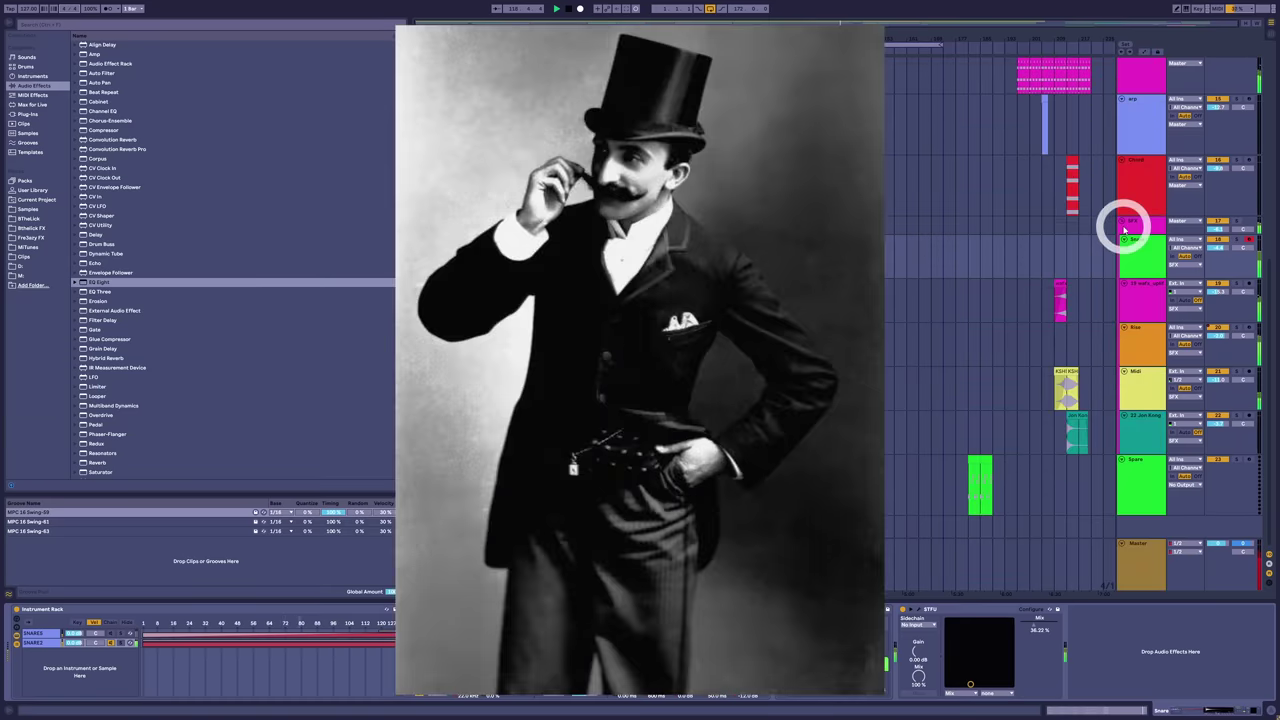
click(1122, 222)
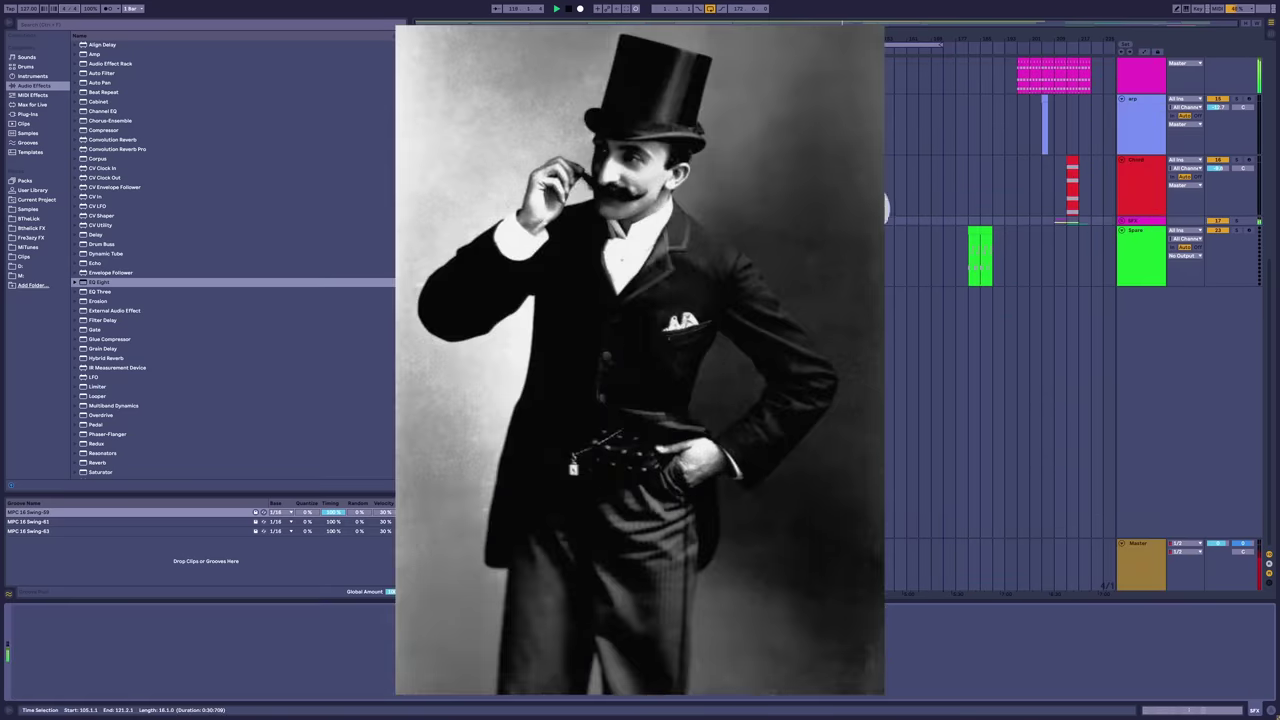
- Deactivate the Bass2 clip spanning bars 121 to 125
scroll(1050, 230, up, 3)
scroll(1050, 230, up, 2)
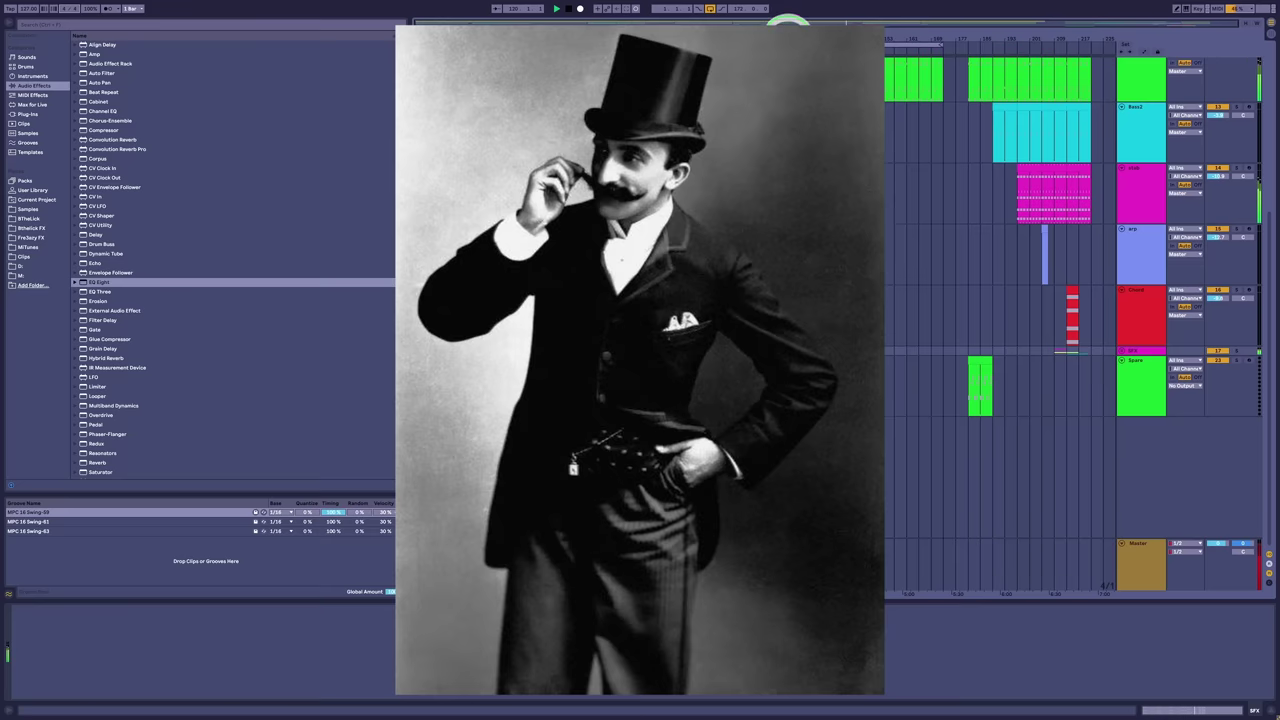
drag(788, 38, 600, 49)
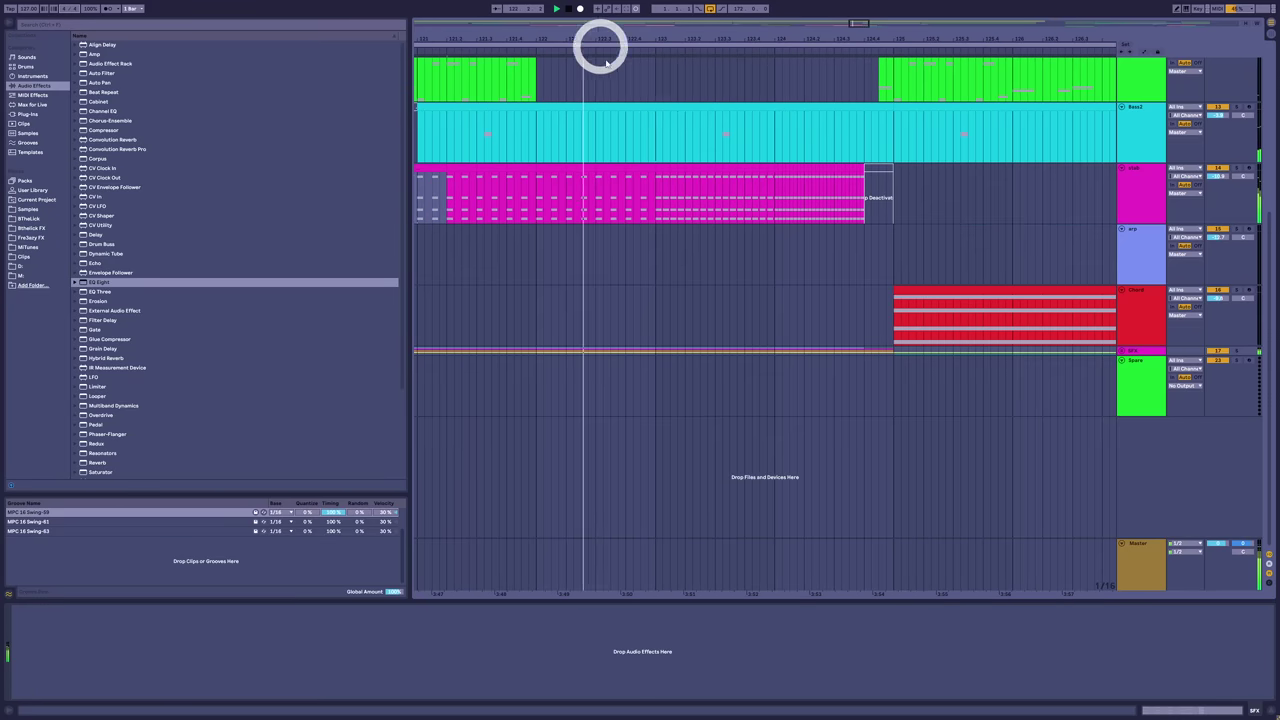
click(682, 103)
key(0)
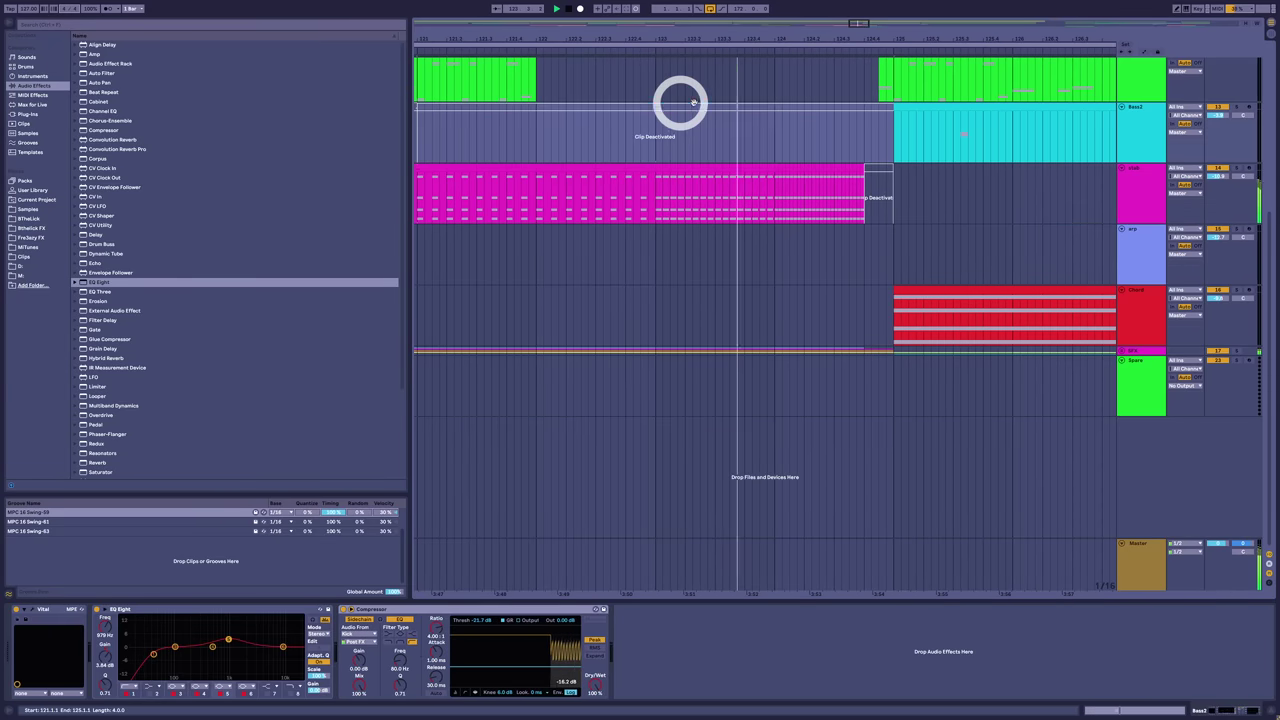
drag(808, 26, 808, 38)
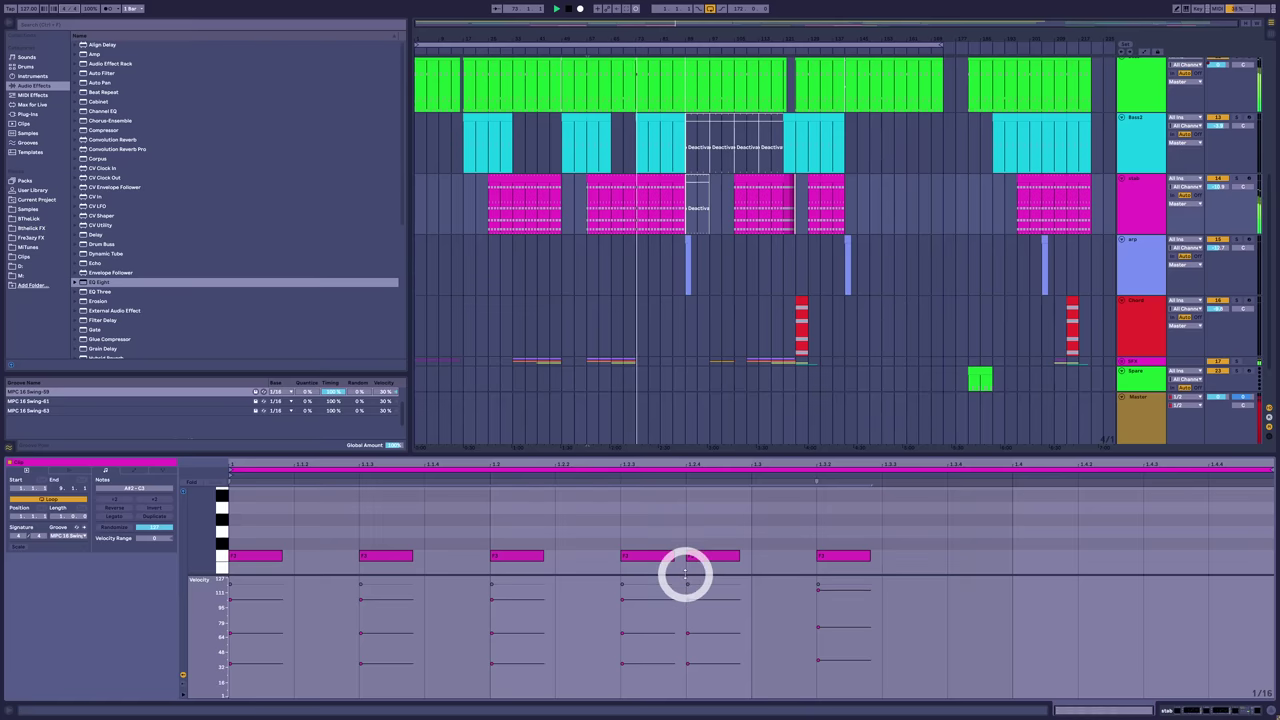
- Enlarge the note editor for the stab clip at bar 73 and examine its chords down to the lowest notes
double_click(705, 615)
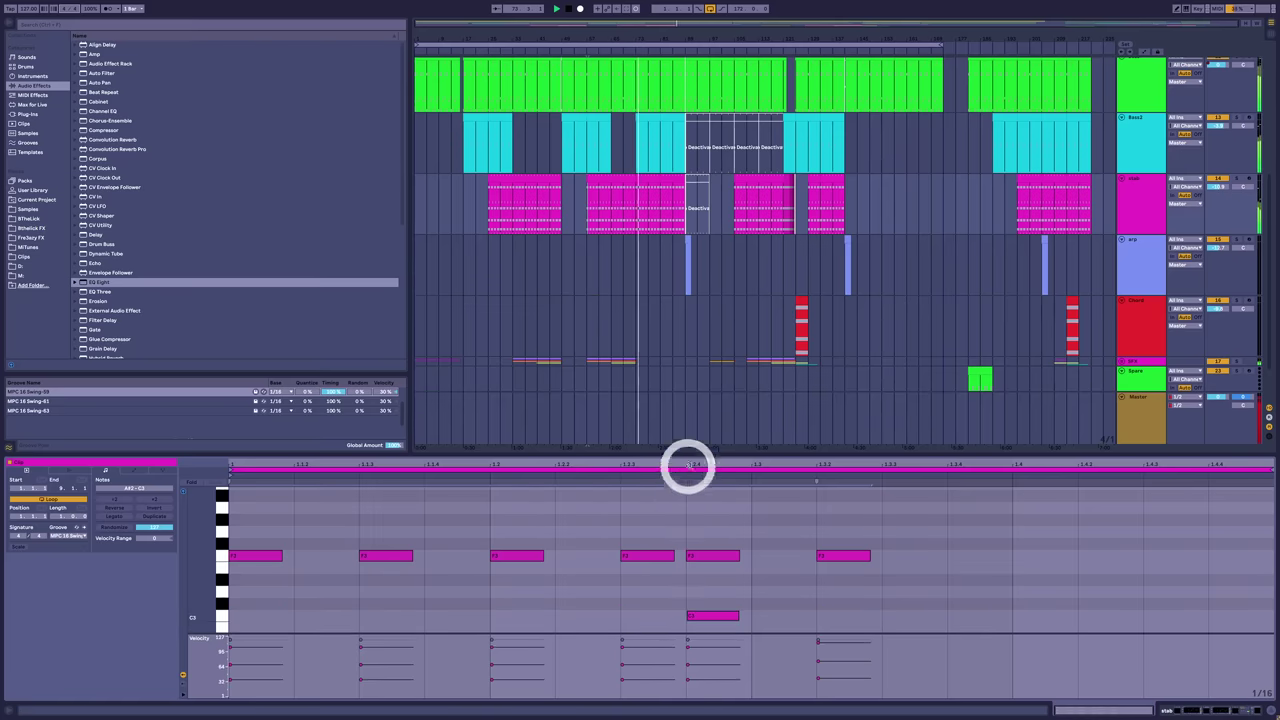
drag(691, 456, 691, 443)
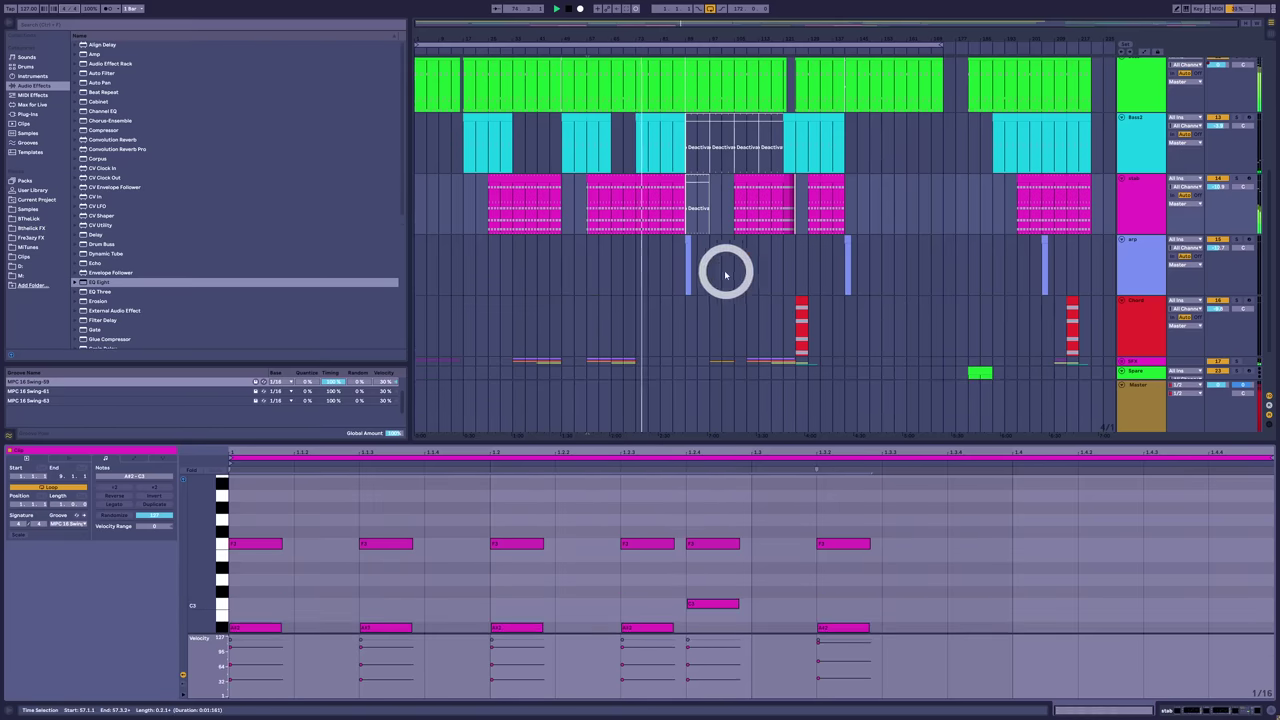
click(689, 242)
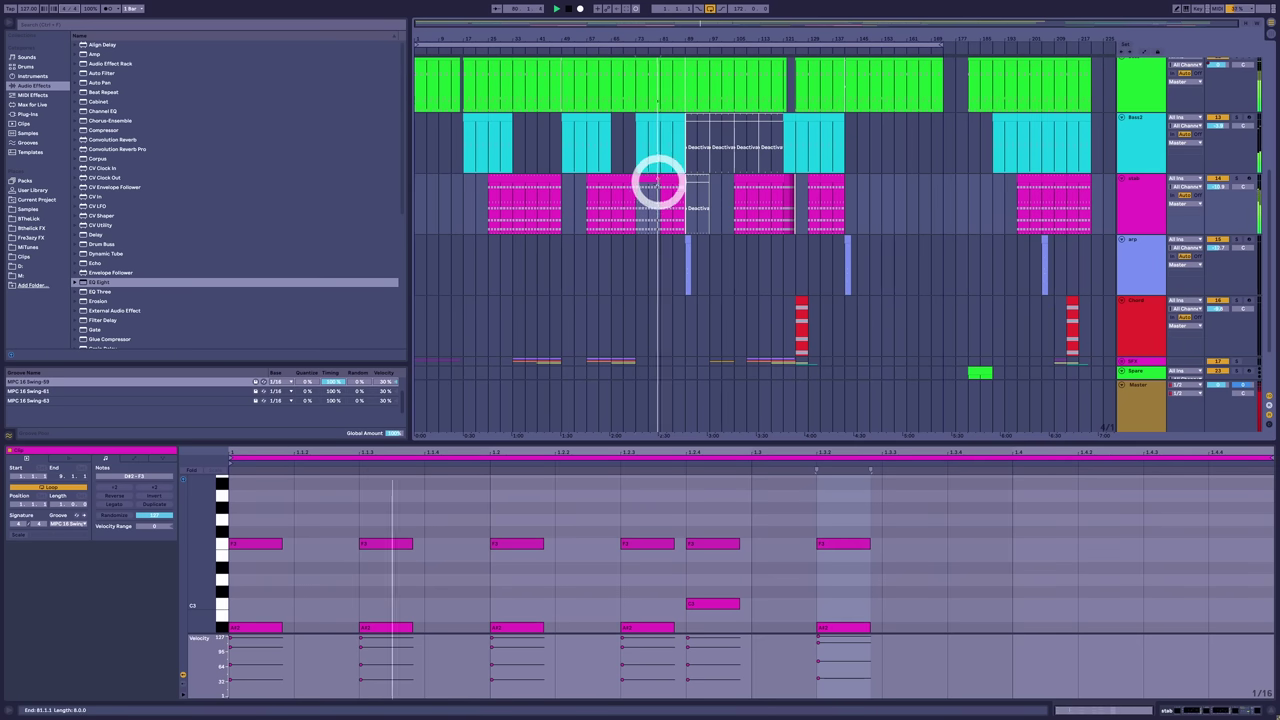
drag(671, 180, 686, 182)
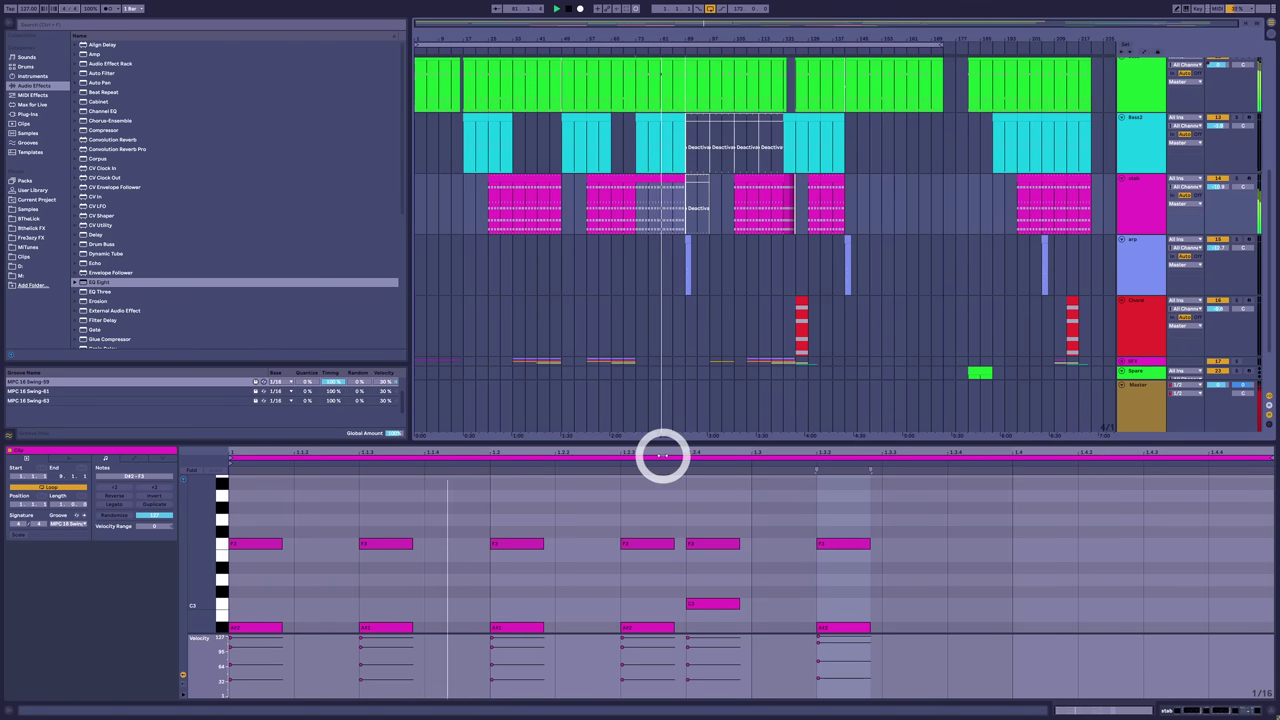
scroll(700, 481, down, 2)
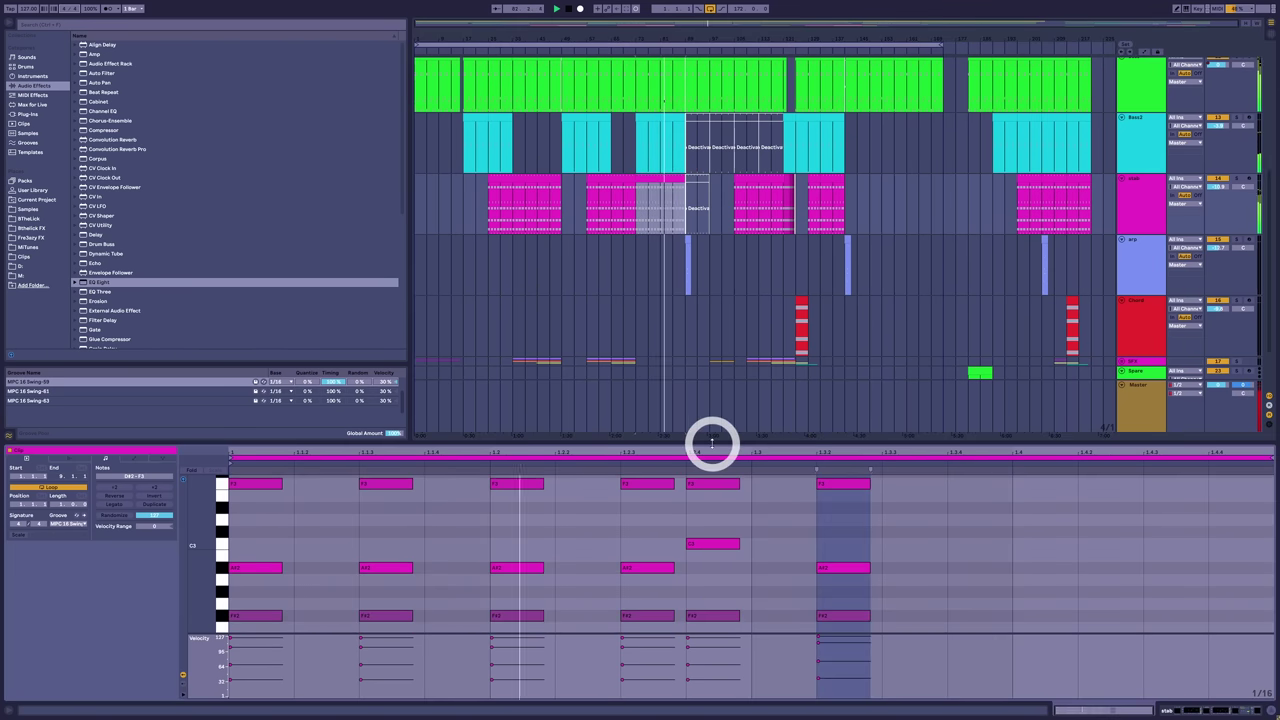
drag(712, 441, 731, 374)
- View the Master track's device chain and return to the stab clip's notes
click(1133, 341)
key(shift+Tab)
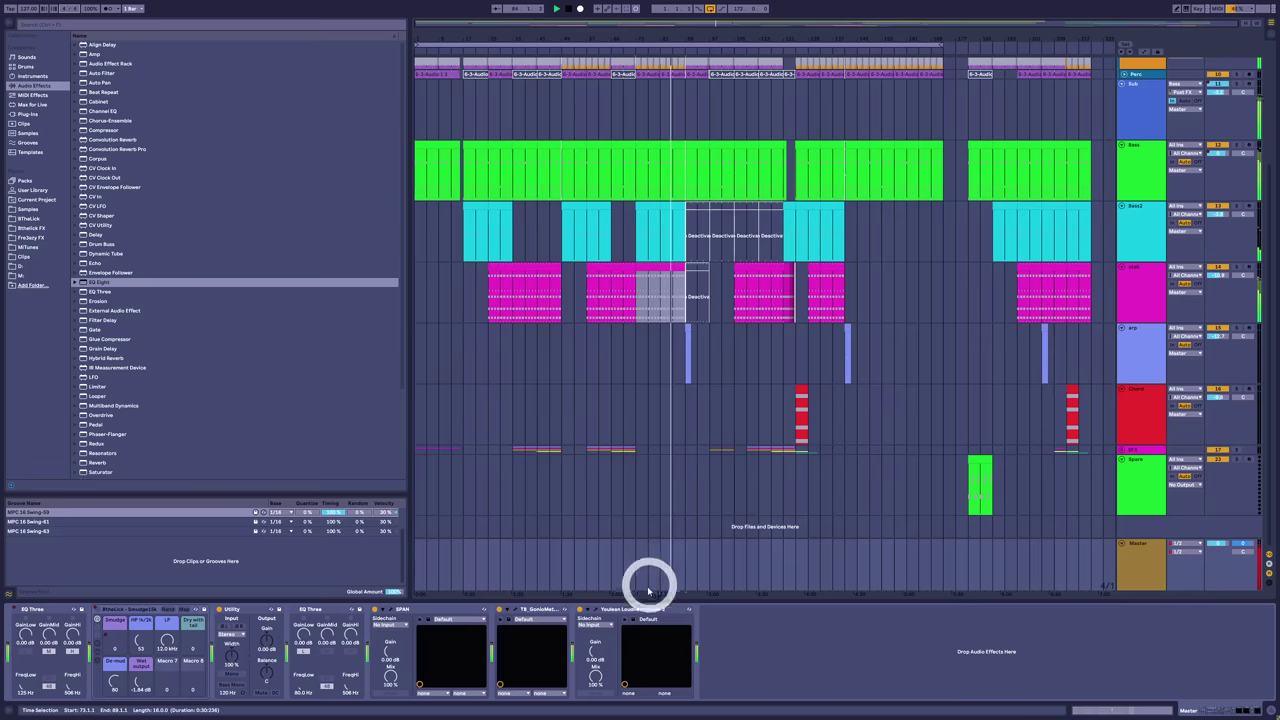
click(193, 655)
click(766, 540)
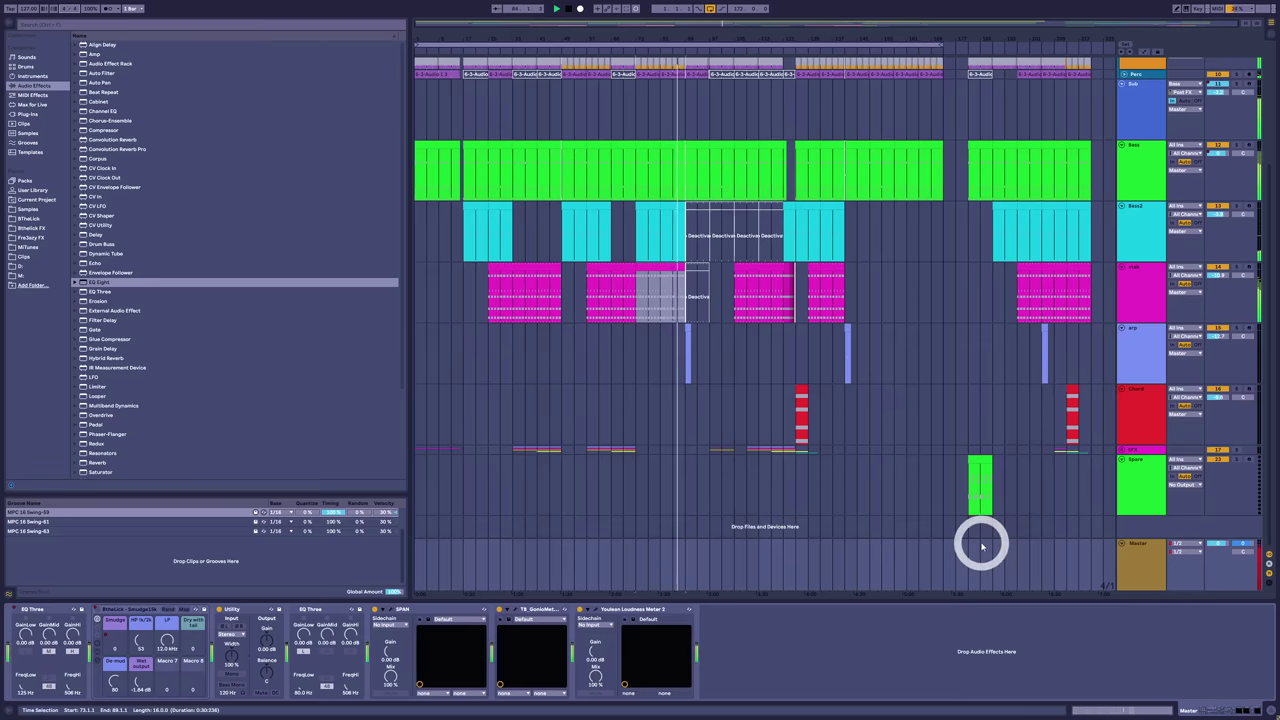
key(shift+Tab)
- Open the arp clip at bar 89 in a near full-height piano roll and zoom in on its note range
scroll(716, 300, down, 2)
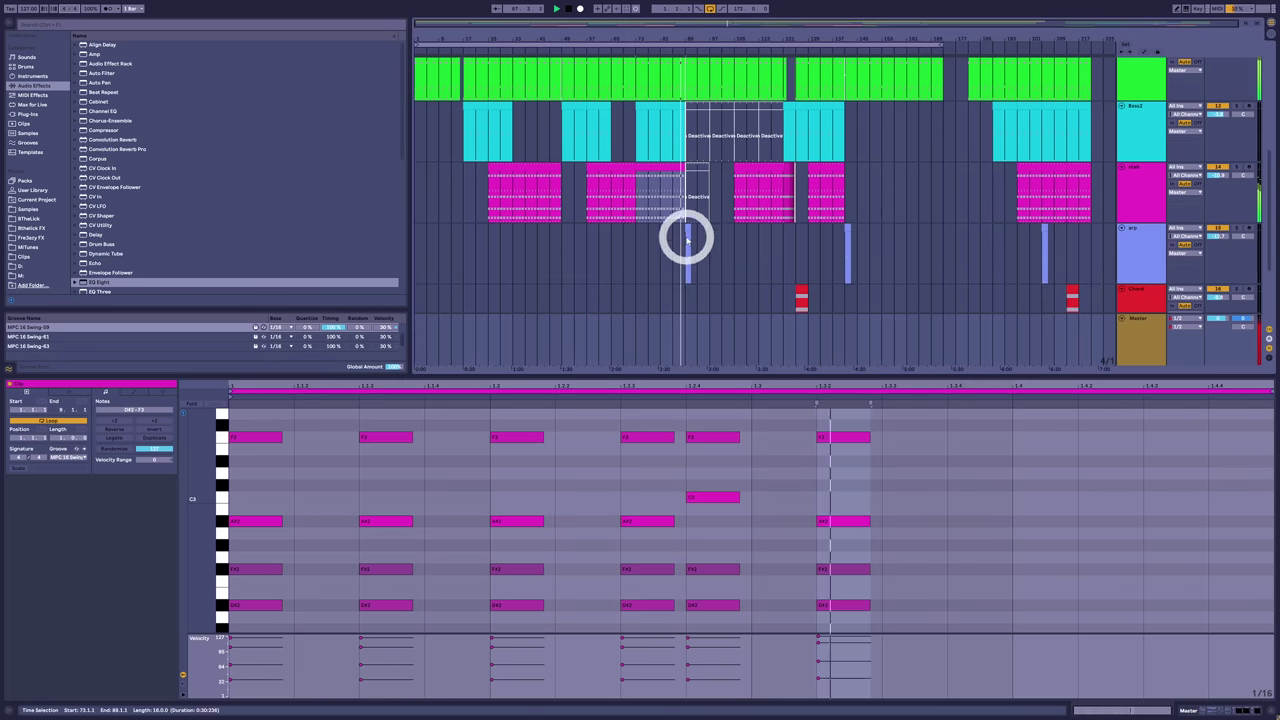
click(678, 252)
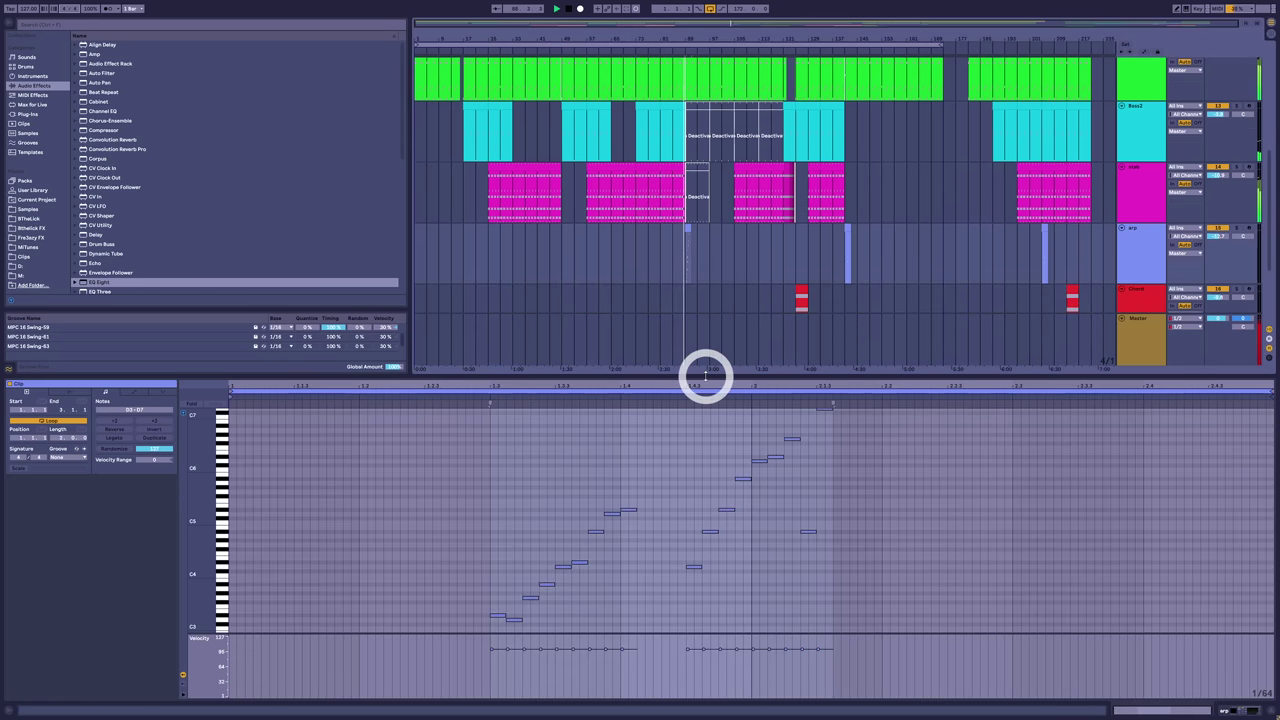
drag(705, 376, 697, 114)
drag(208, 346, 200, 345)
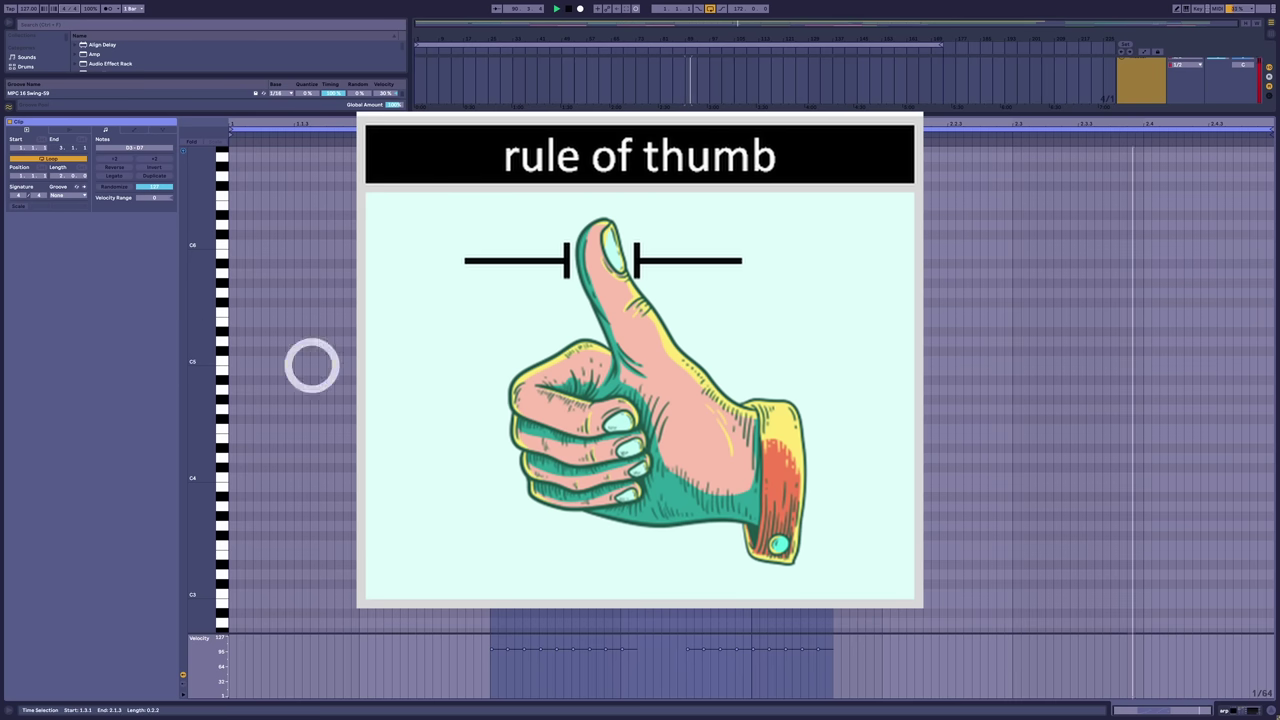
- Place a copy of the arp clip at bar 97 and open its notes
click(572, 420)
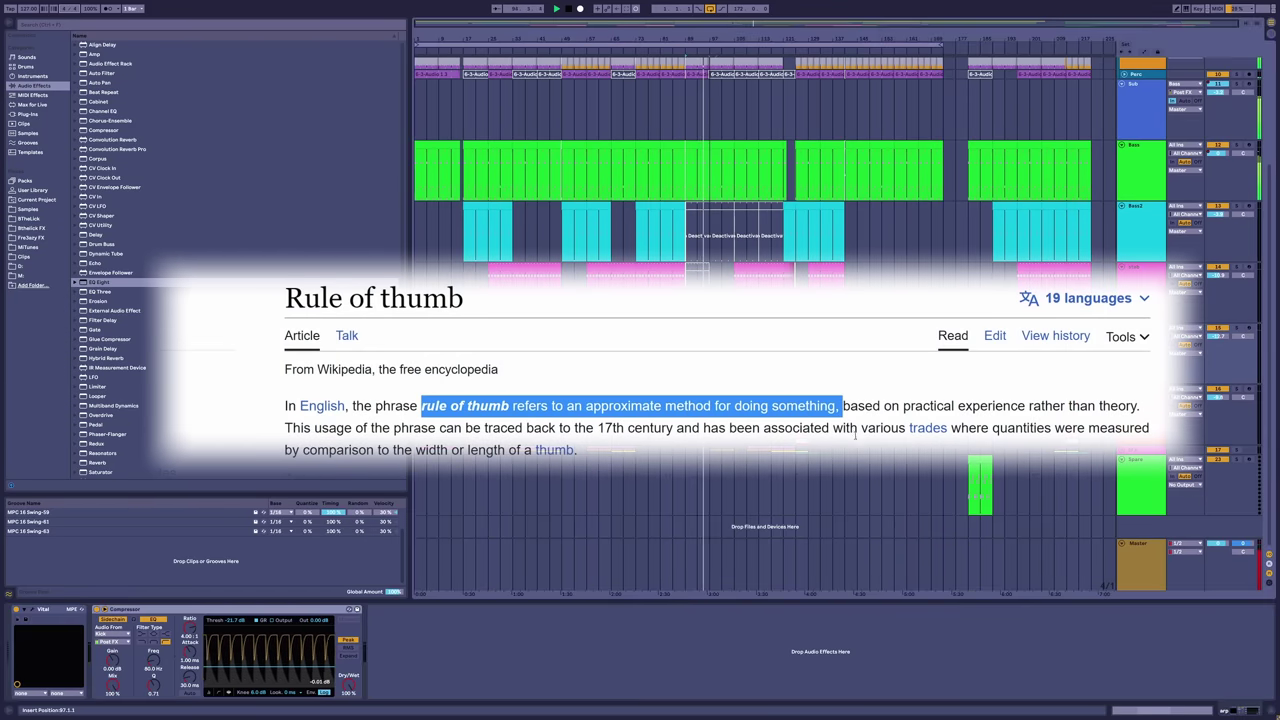
click(712, 327)
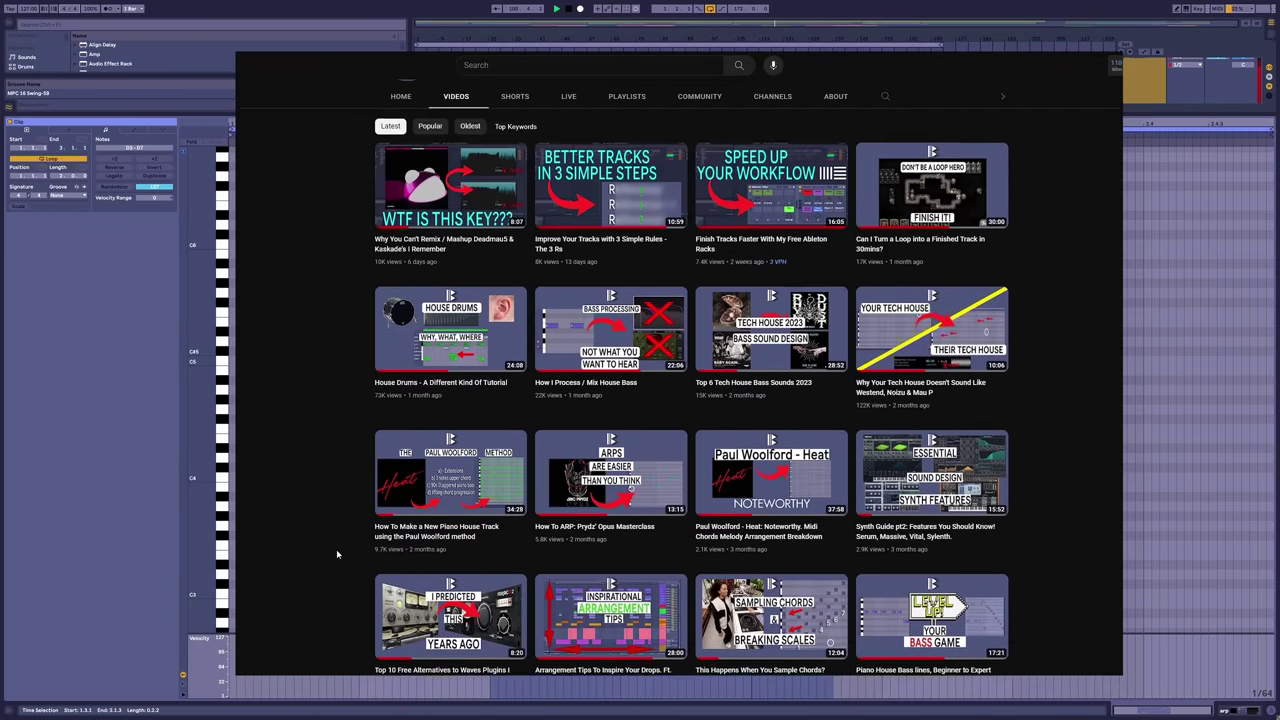
click(453, 349)
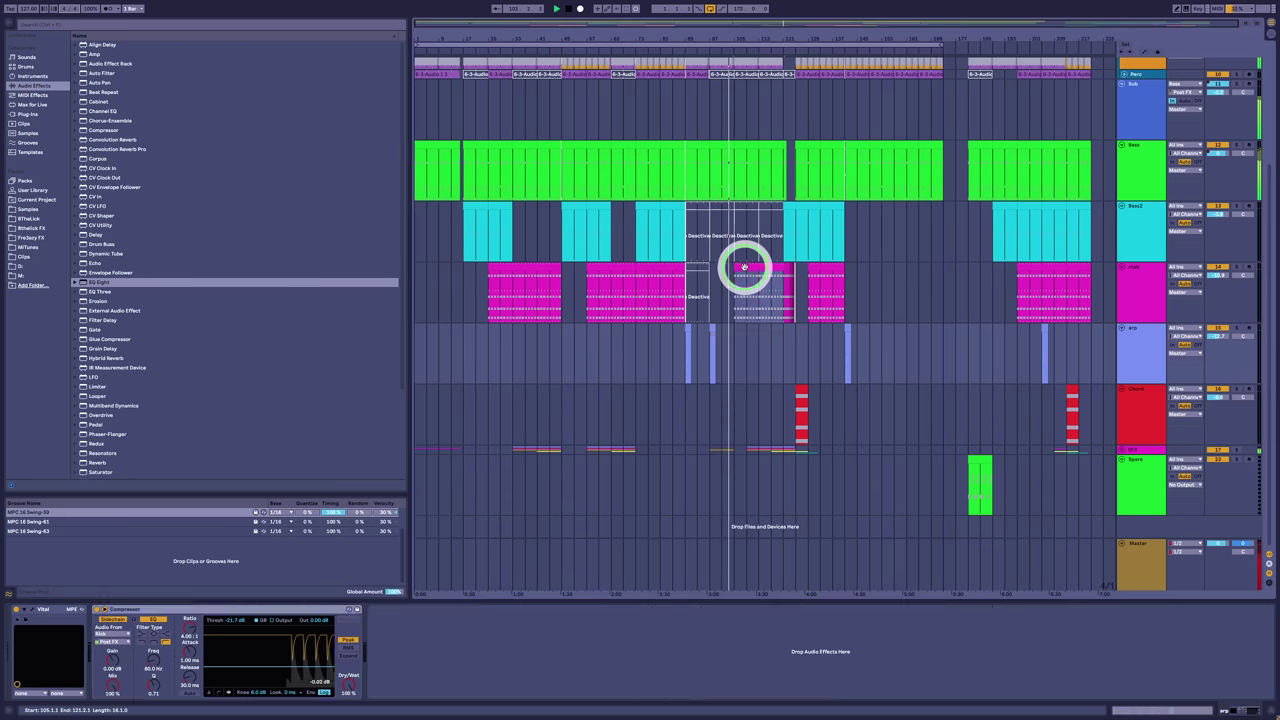
- Show the stab track's devices from its clip at bar 105, then expand the SFX group and inspect the Snare instrument rack
click(744, 268)
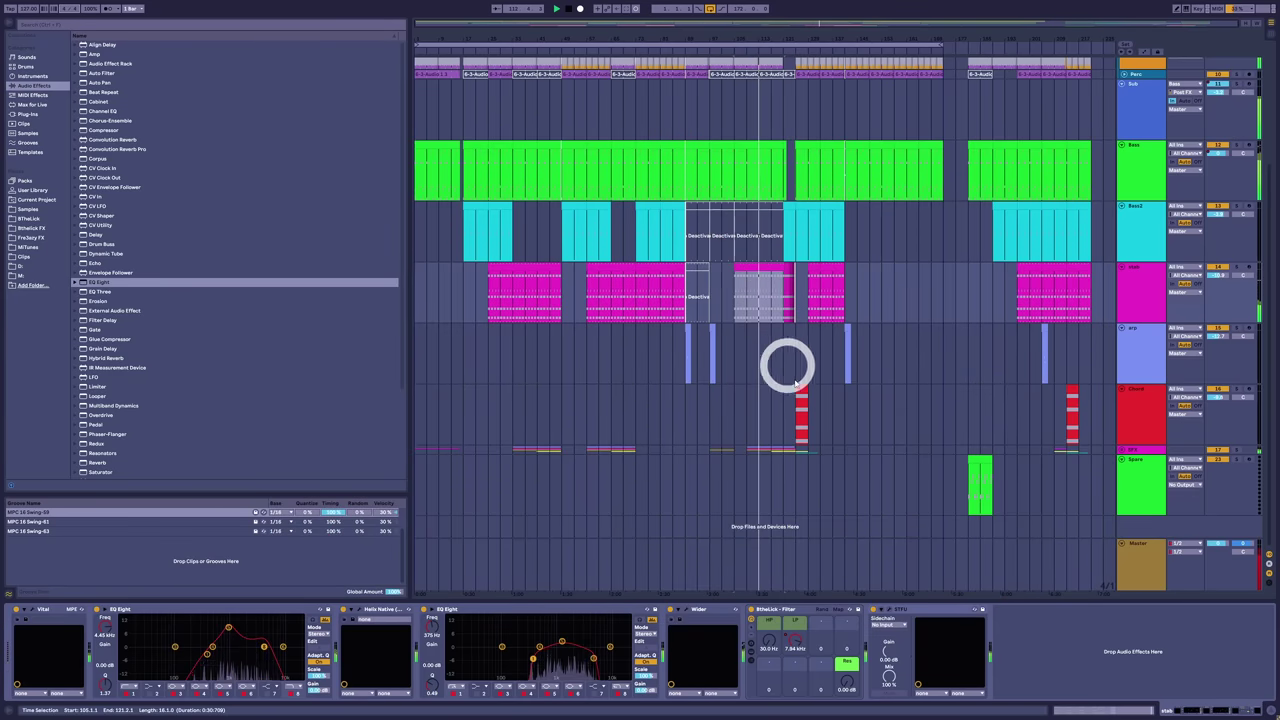
click(1122, 452)
scroll(1122, 452, down, 6)
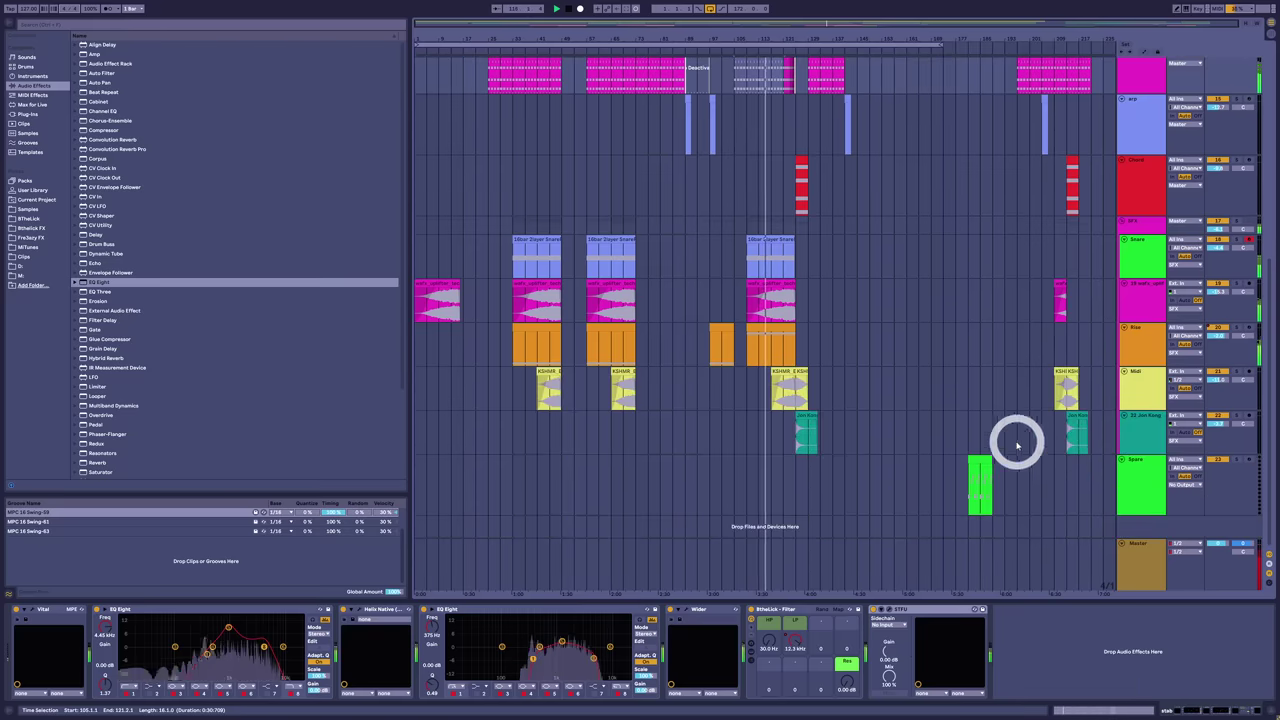
click(1128, 255)
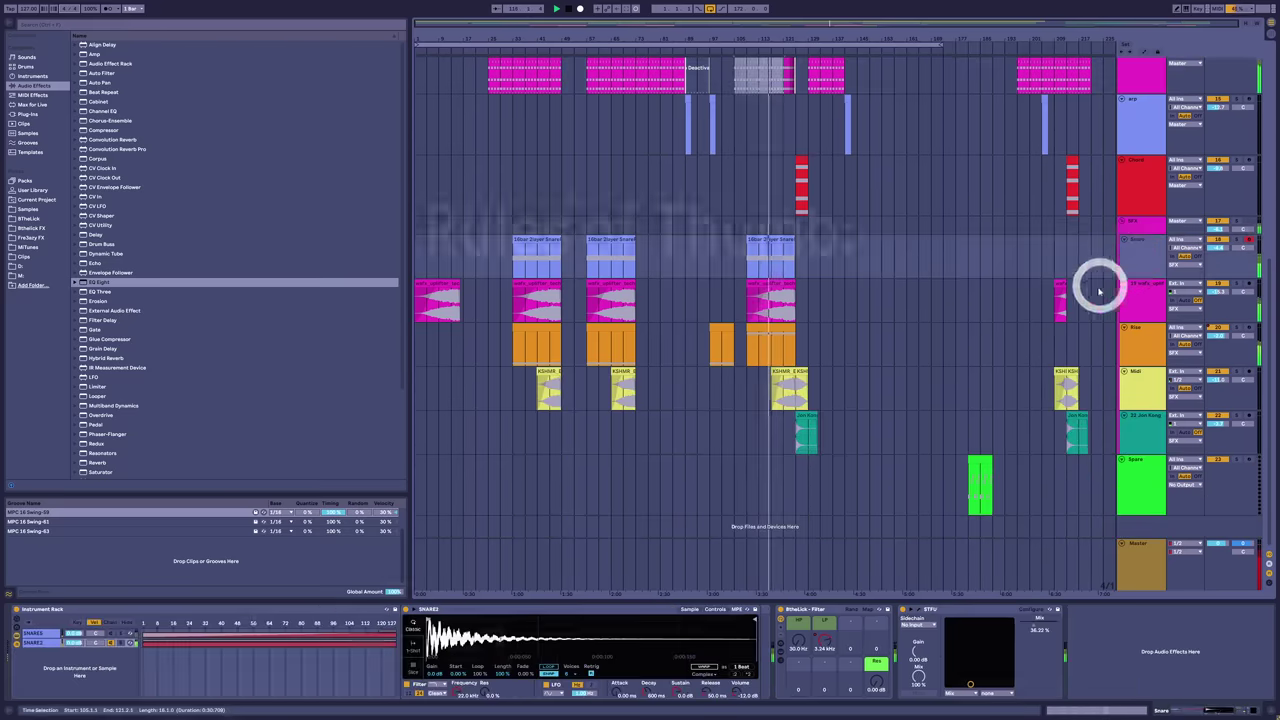
click(822, 642)
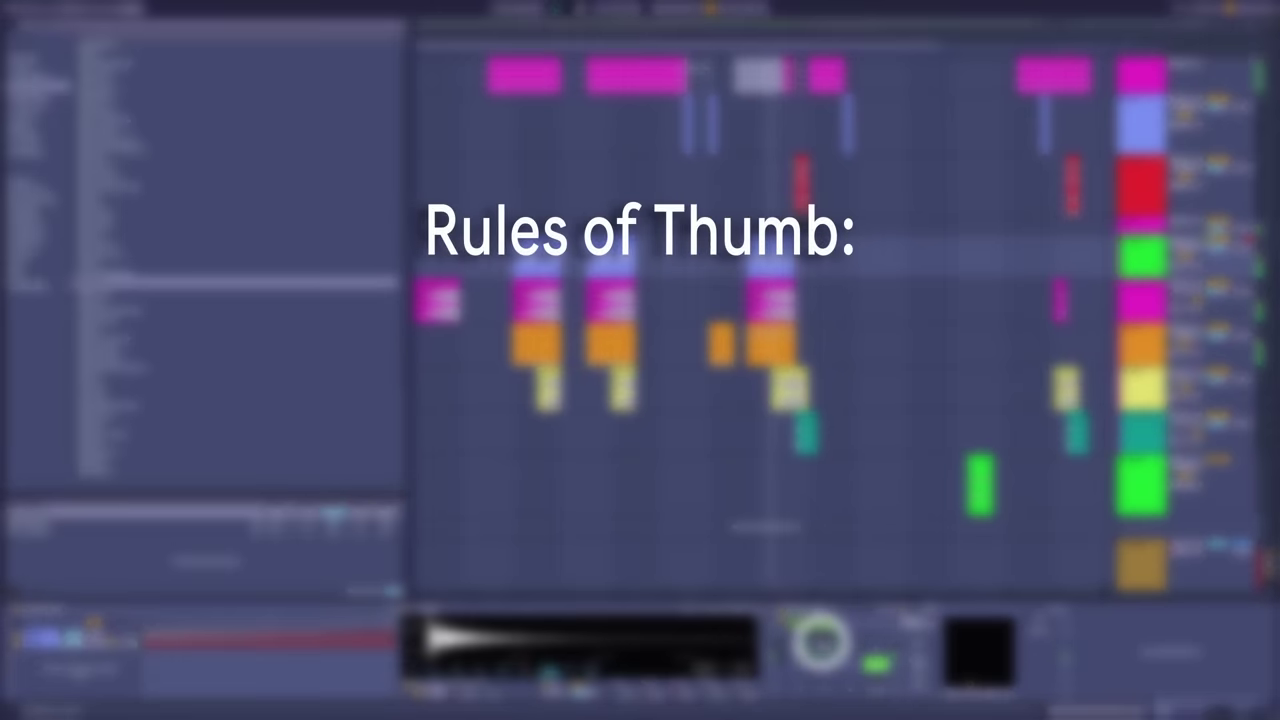
key(a)
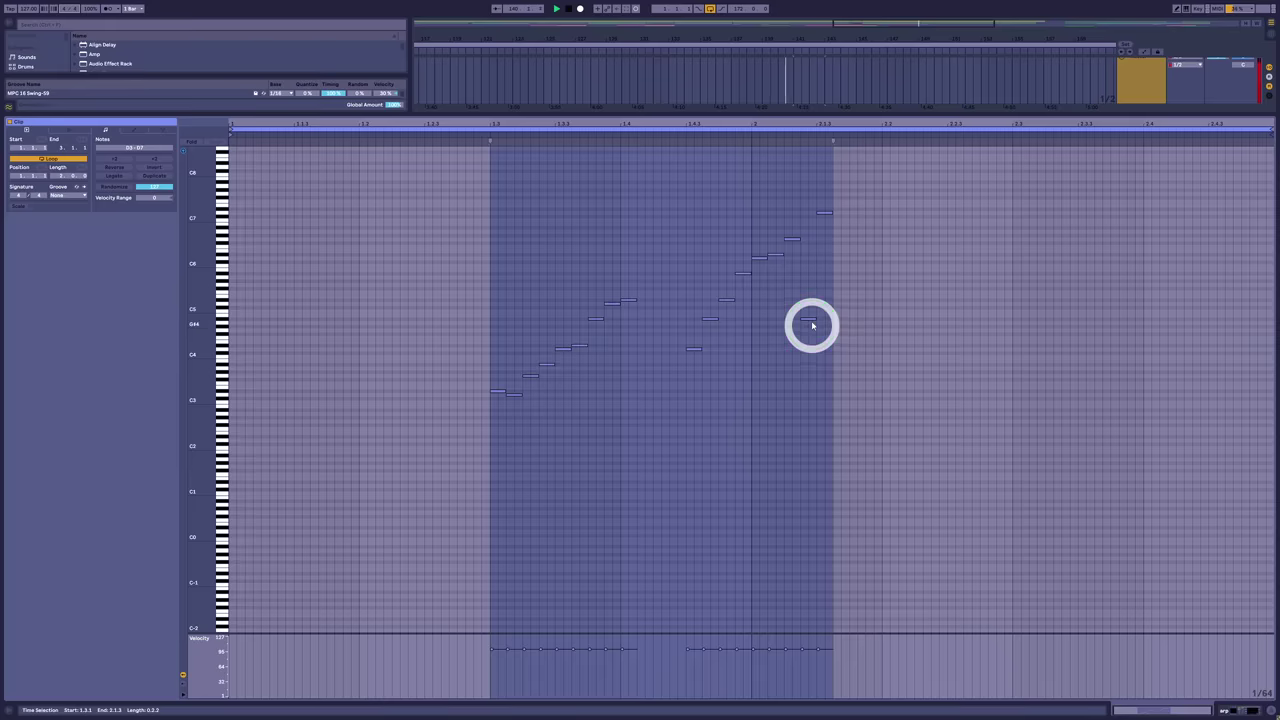
- Review the arp clip's whole note range in the piano roll and look at the arp track's Vital device
drag(173, 321, 196, 322)
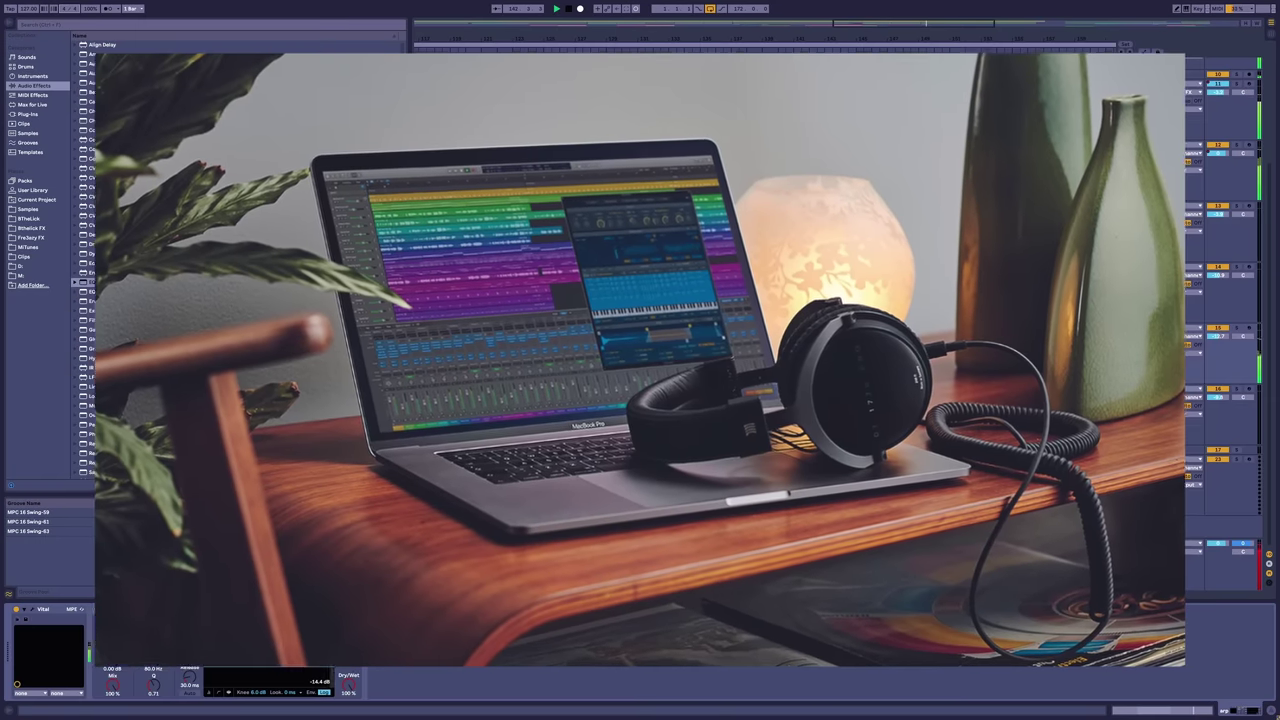
click(17, 632)
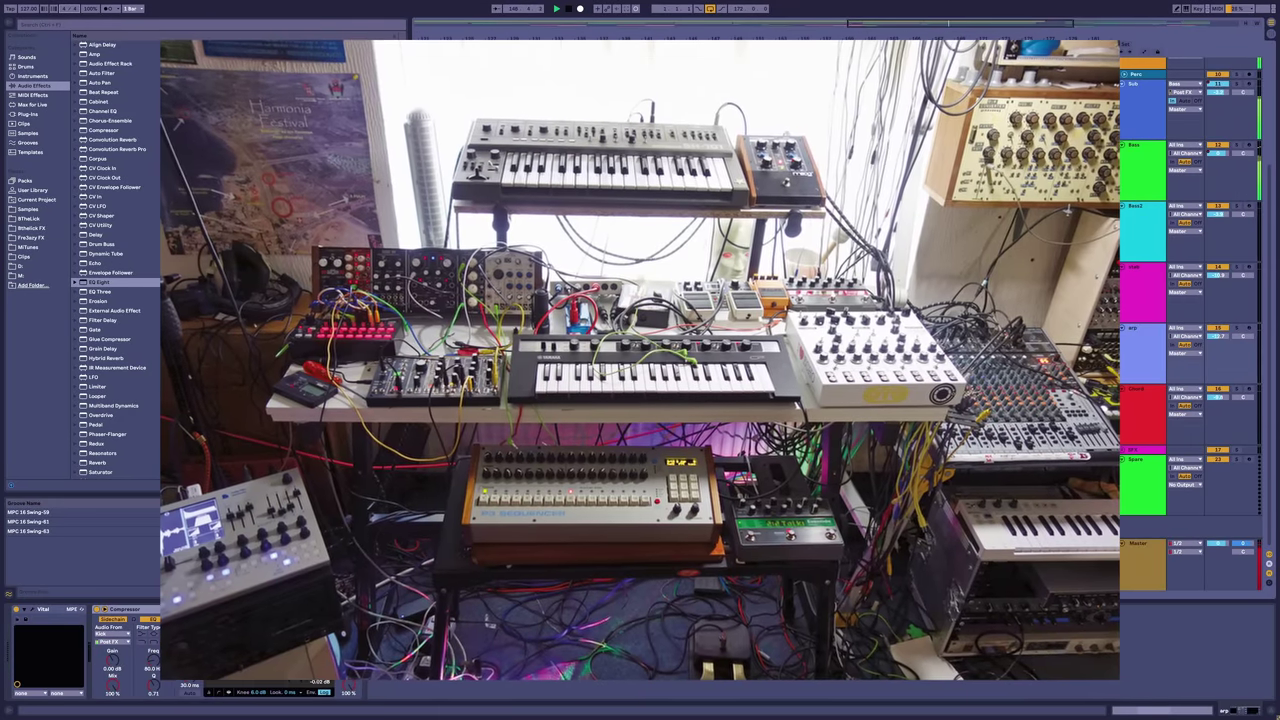
click(347, 183)
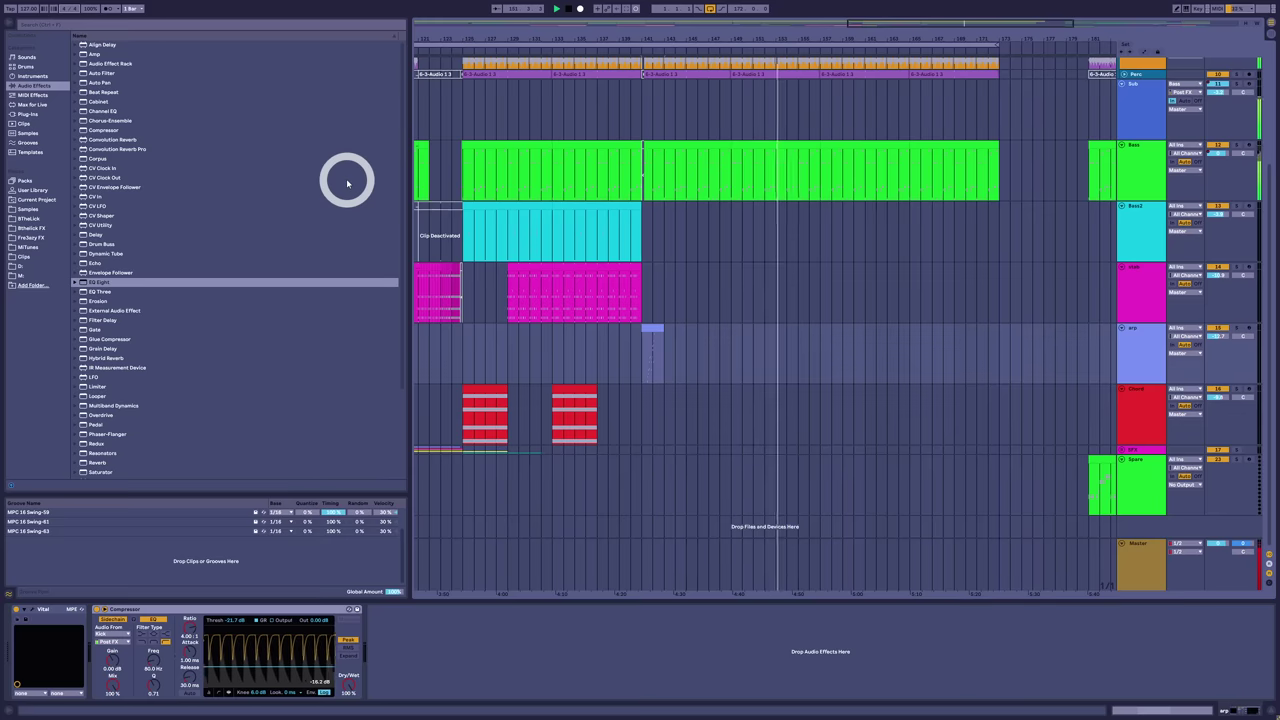
click(1086, 369)
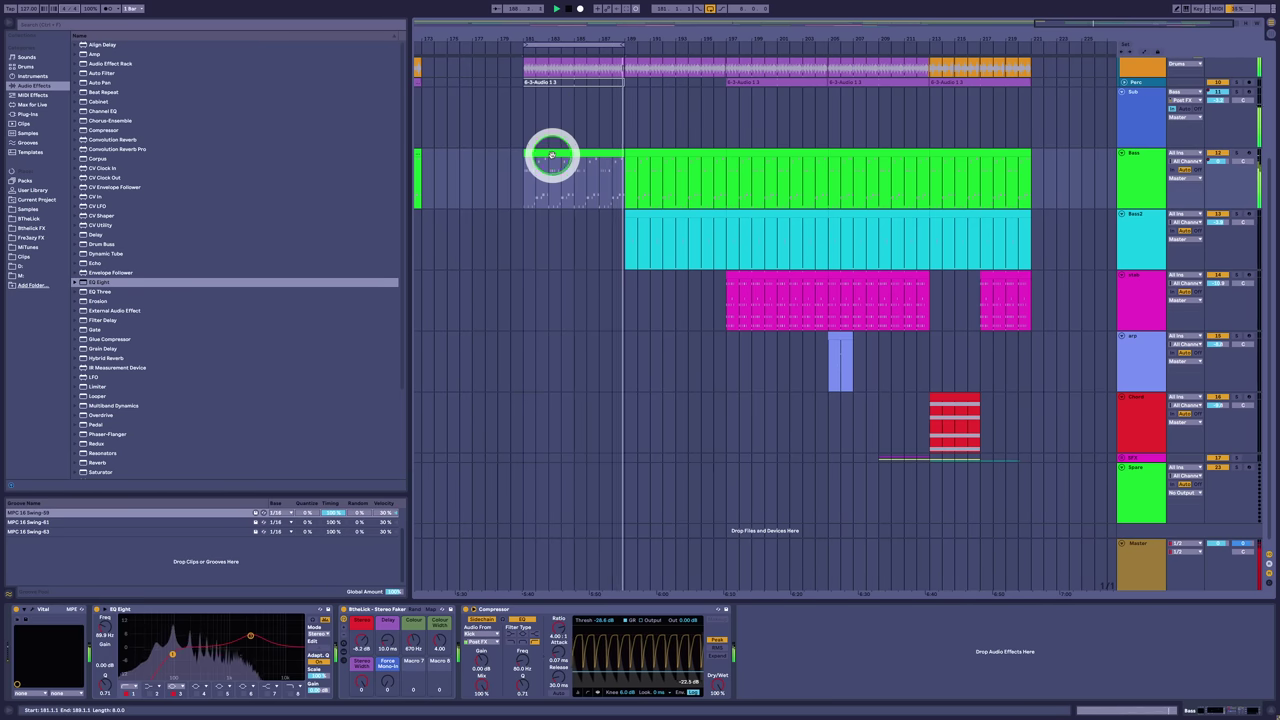
- View the notes of the Bass clip at bar 181 and return to the Bass track's devices
click(552, 155)
double_click(551, 155)
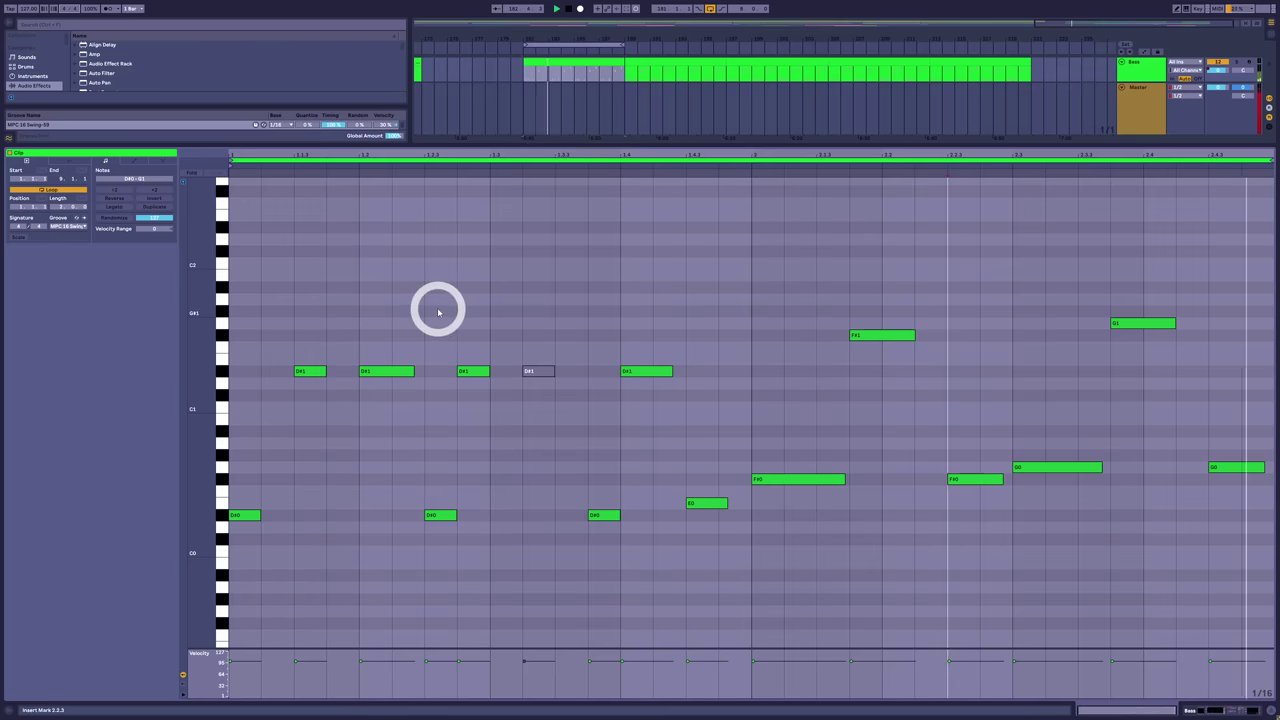
key(shift+Tab)
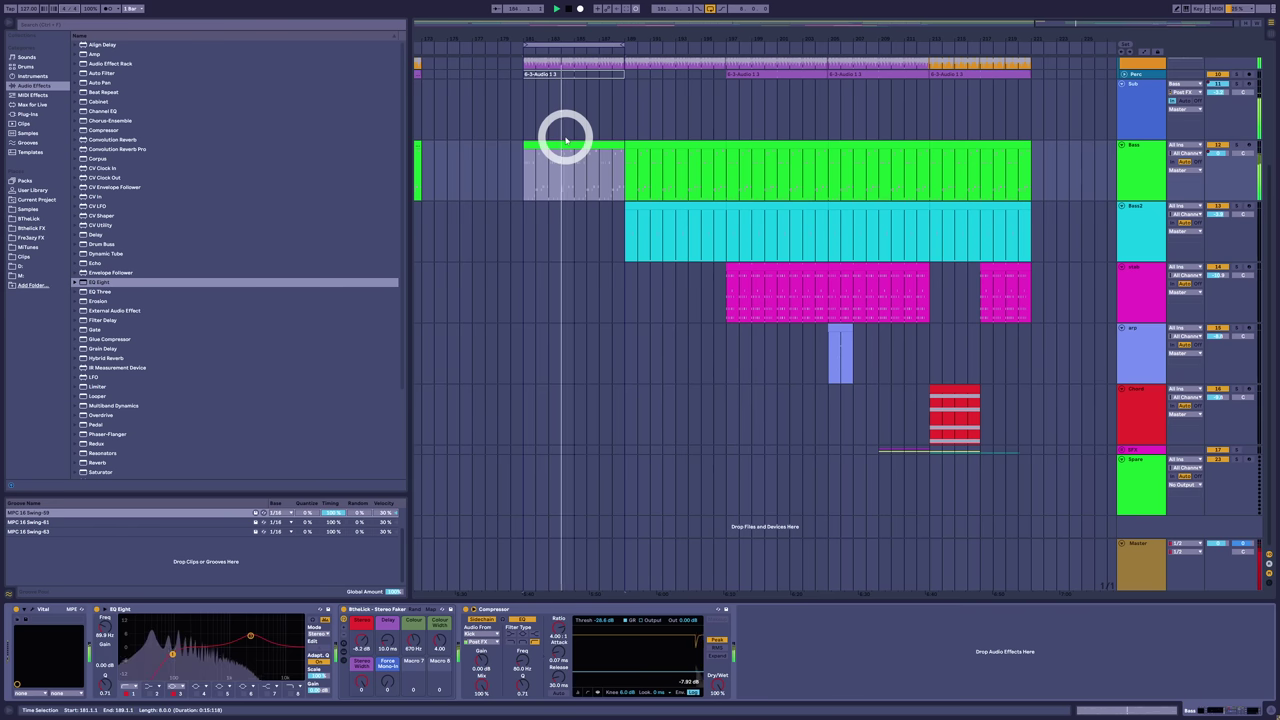
- Copy the Bass clip at bar 181 to the Spare track and lower its upper D#1, F#1 and G1 notes one octave
drag(566, 143, 566, 479)
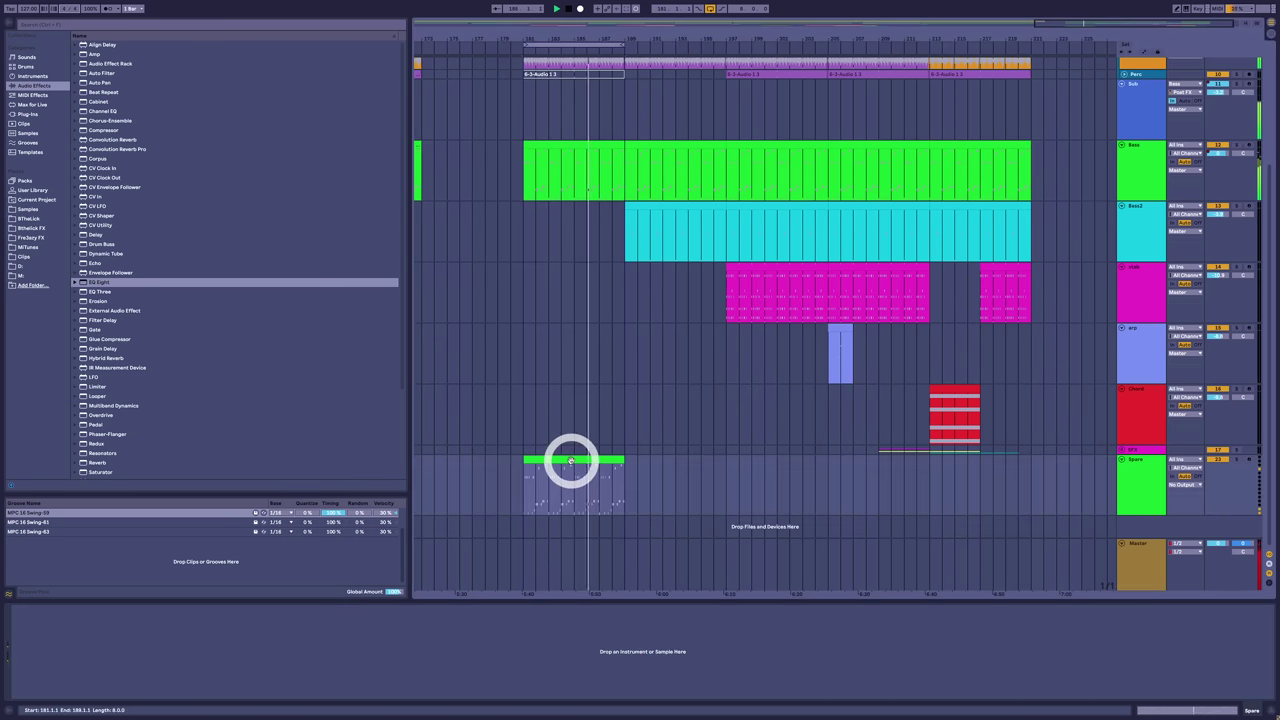
double_click(570, 461)
drag(291, 237, 1180, 415)
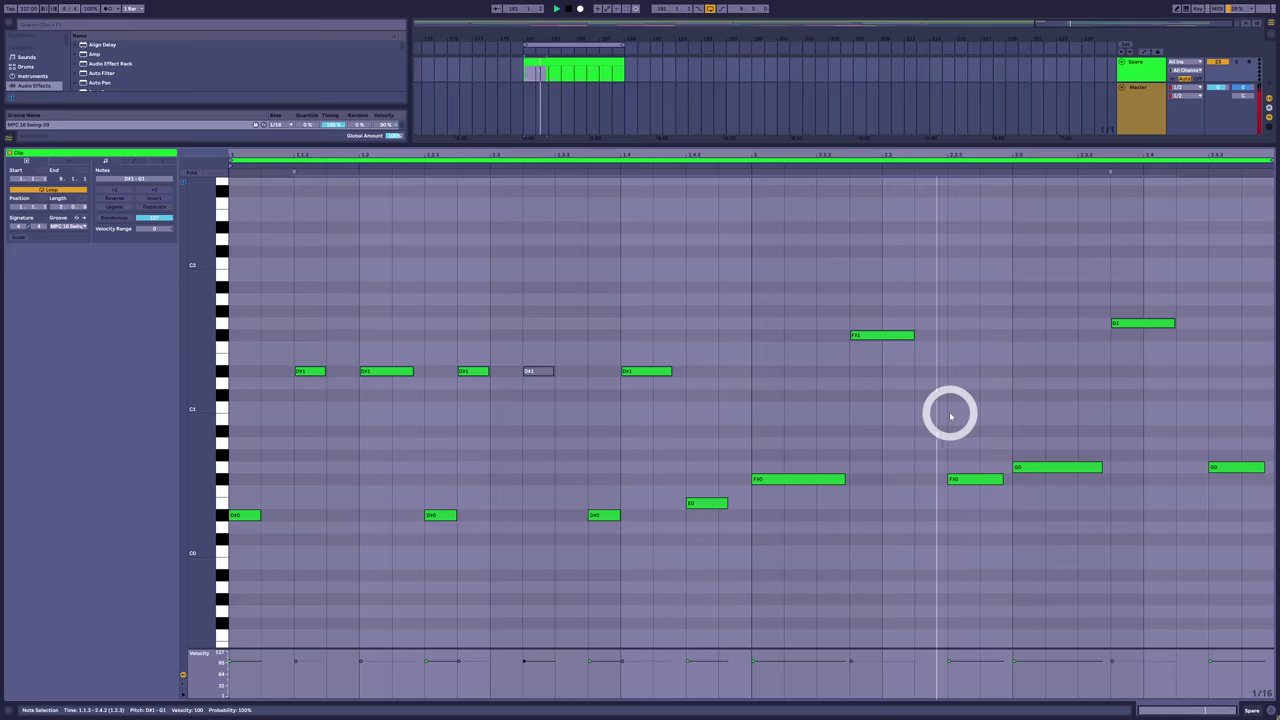
key(shift+Down)
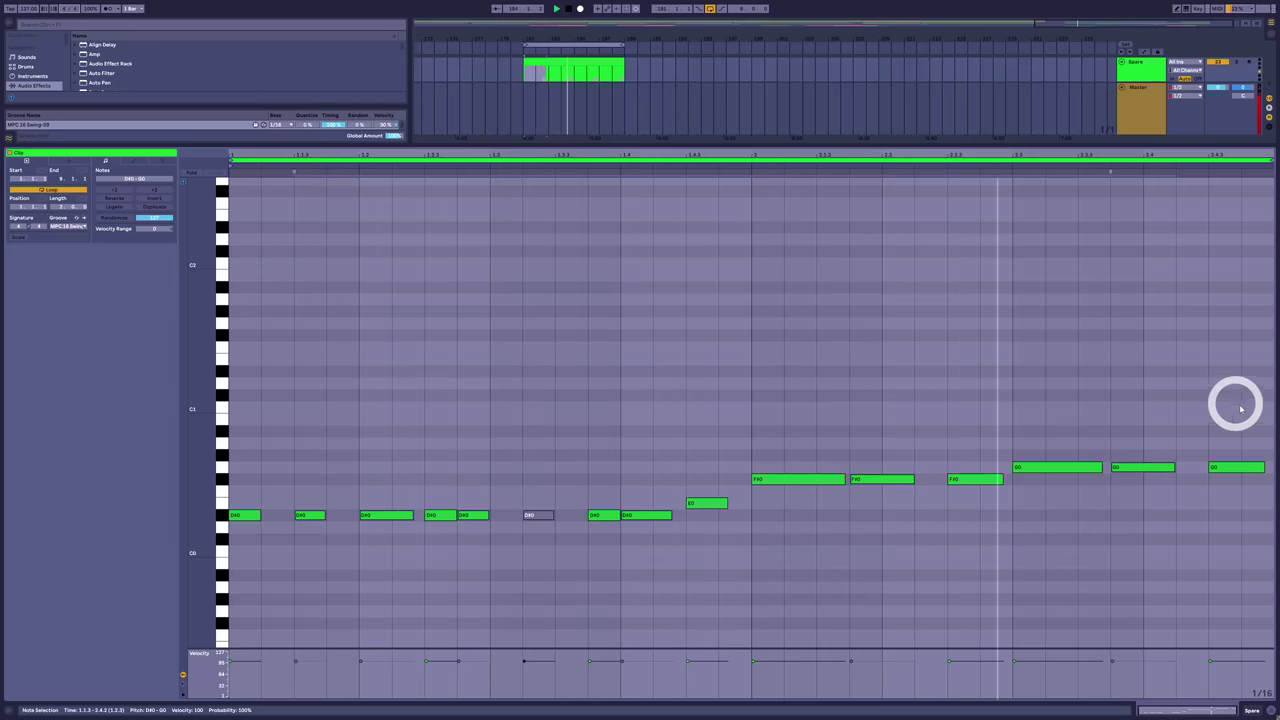
- Transpose all notes of the Spare clip up six semitones so the pattern starts on A0
drag(1243, 406, 252, 548)
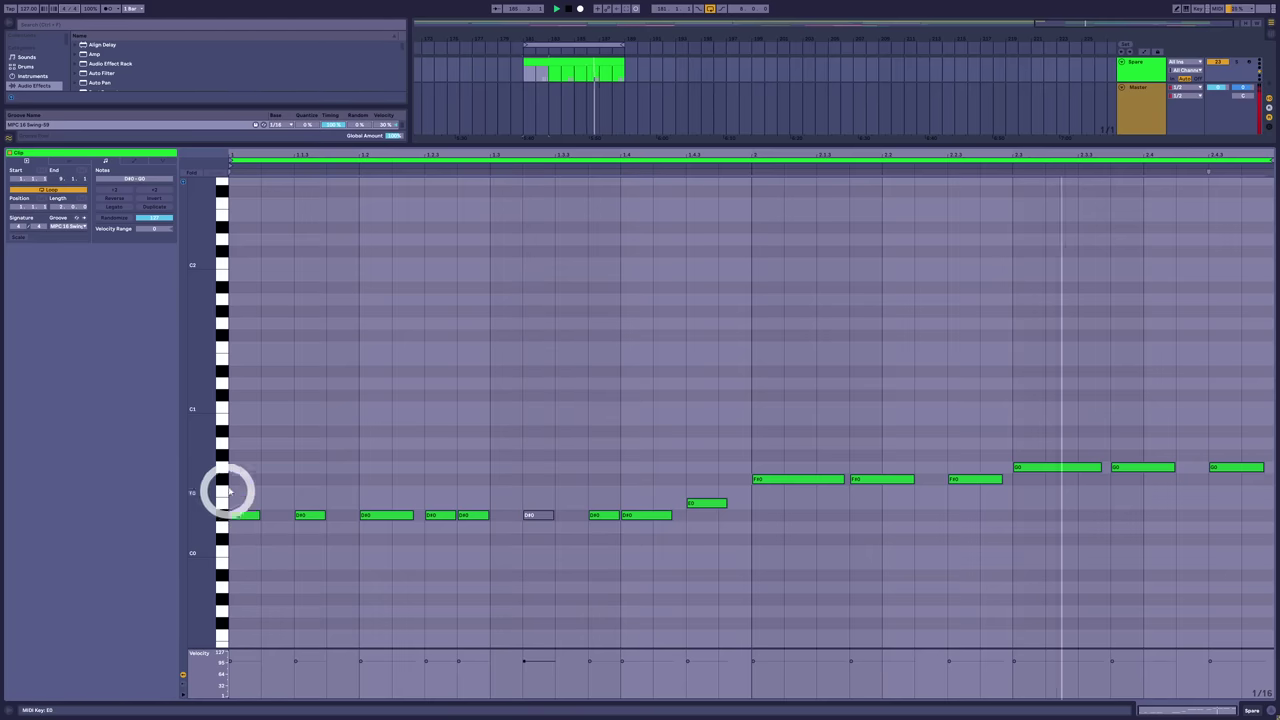
drag(242, 482, 666, 563)
drag(660, 462, 162, 585)
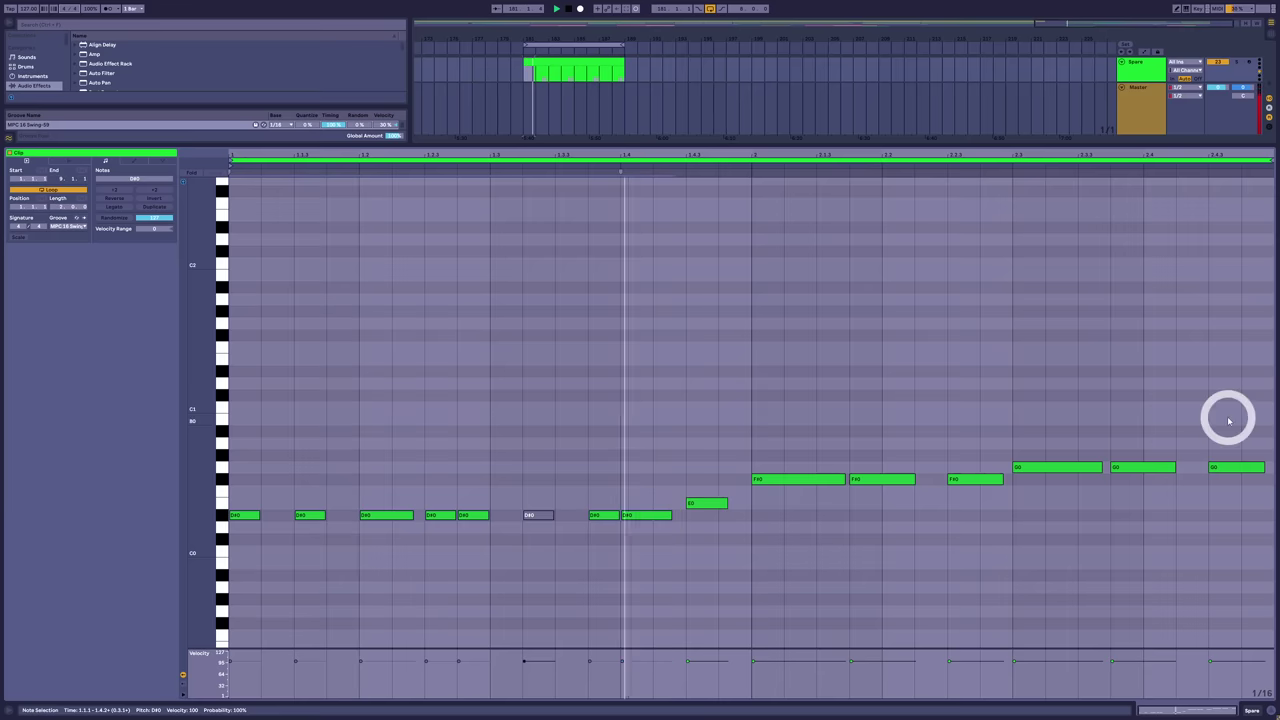
drag(1228, 417, 236, 600)
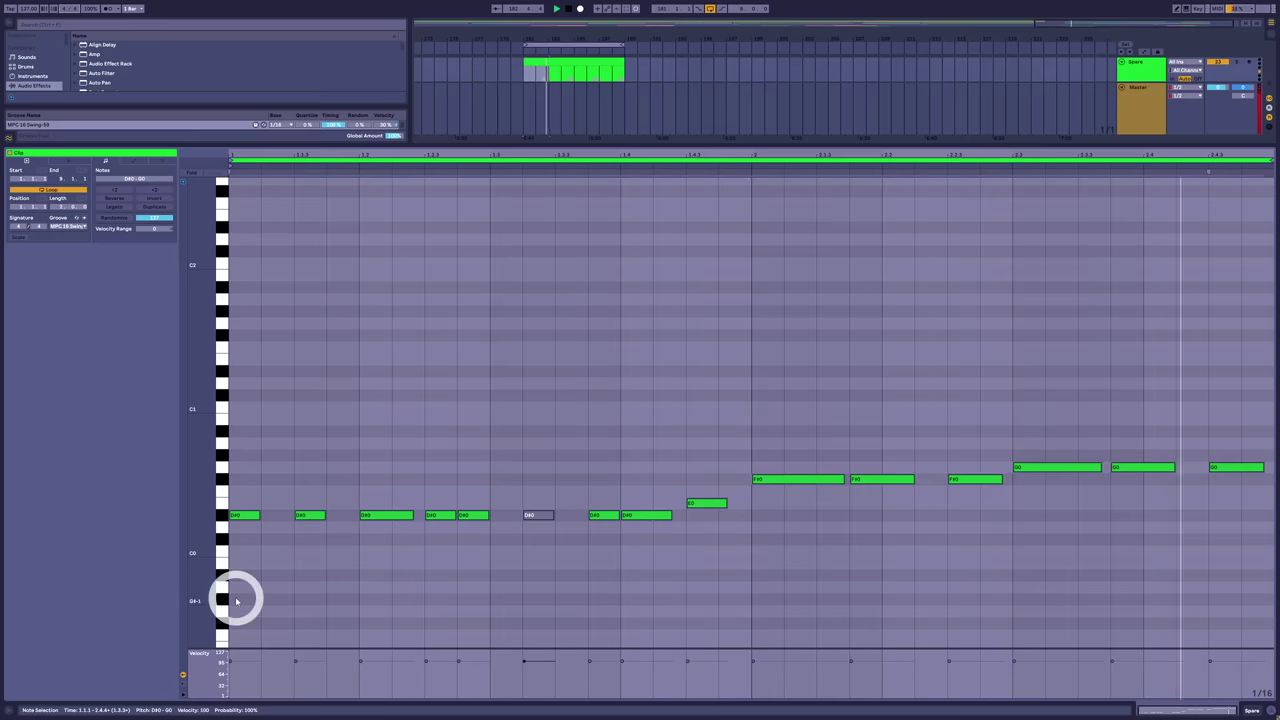
key(Up)
key(Up)
key(Up)
key(Up)
key(Up)
key(Up)
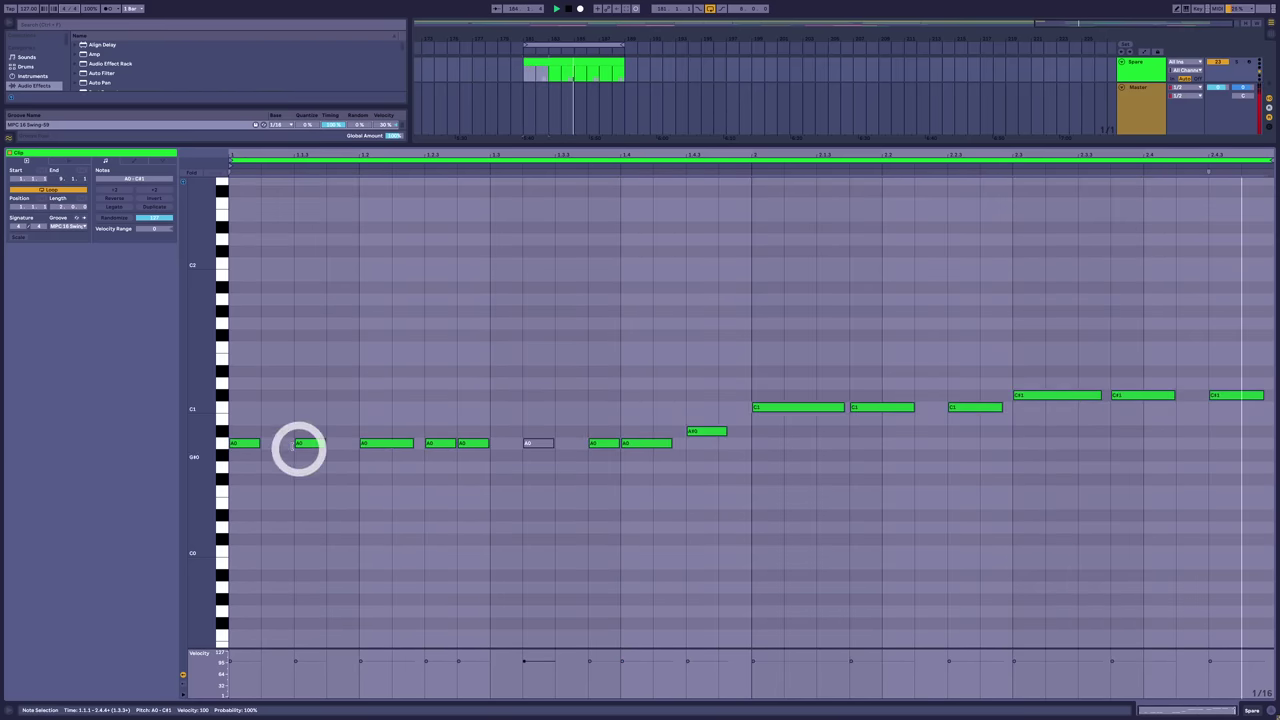
- Examine the Spare clip's A0, A#0 and C#1 notes in turn, moving the A#0 note up one semitone and back
drag(246, 417, 768, 514)
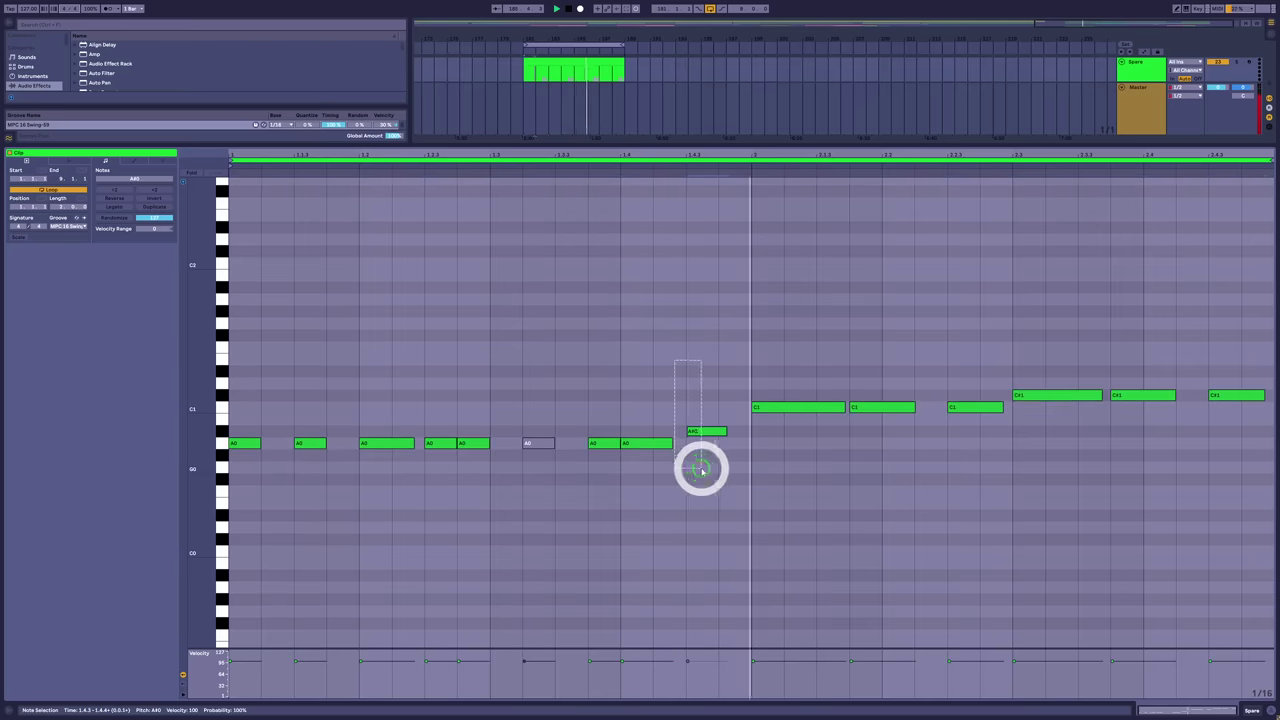
click(1143, 395)
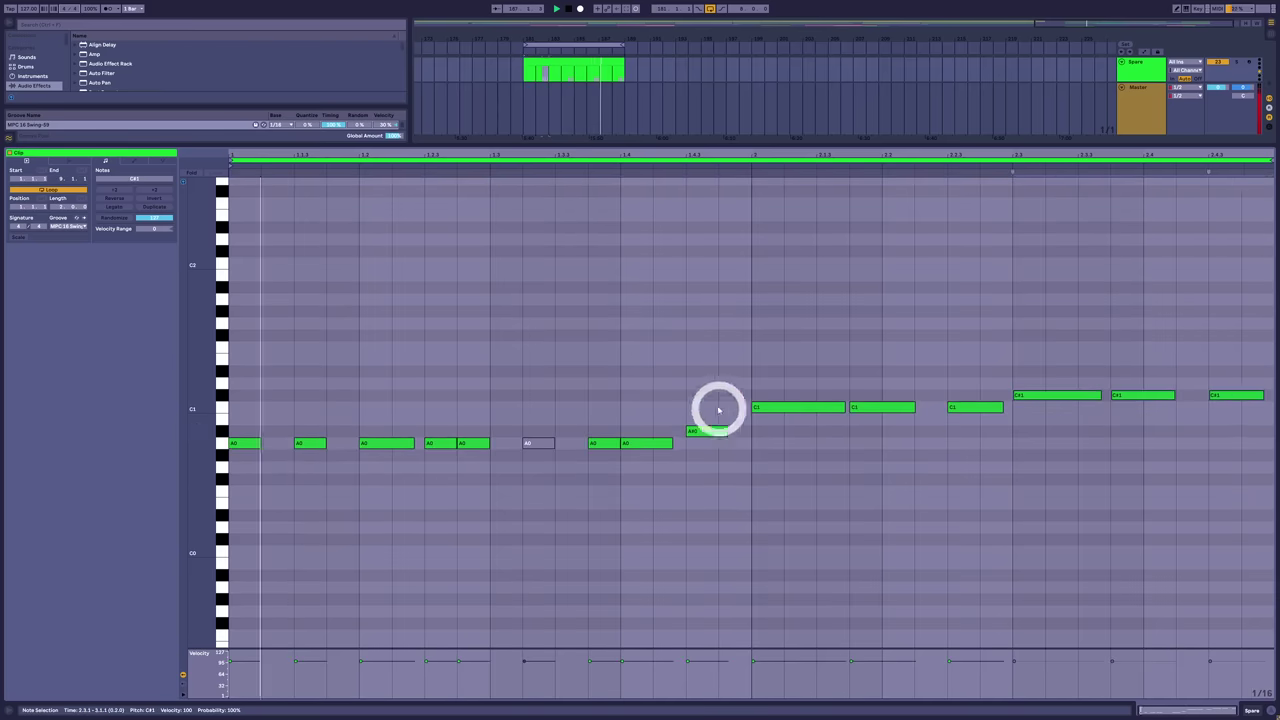
click(257, 442)
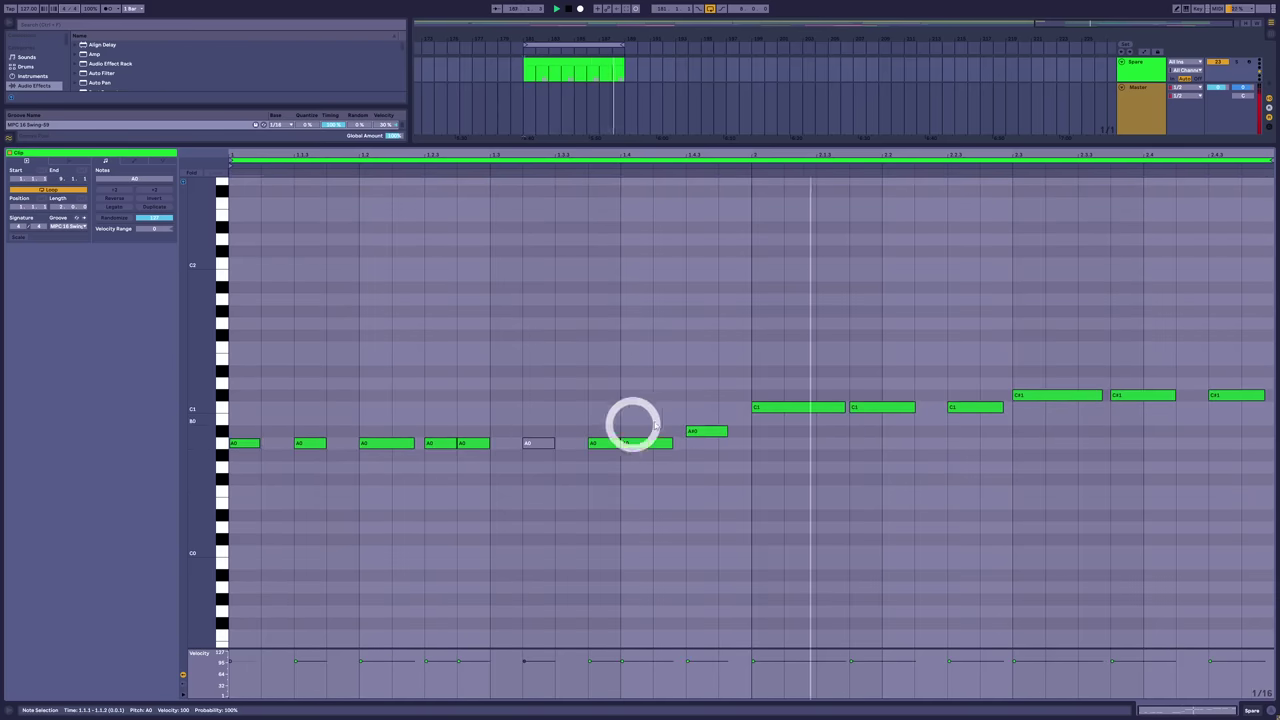
click(718, 430)
drag(710, 445, 716, 452)
key(Up)
key(Down)
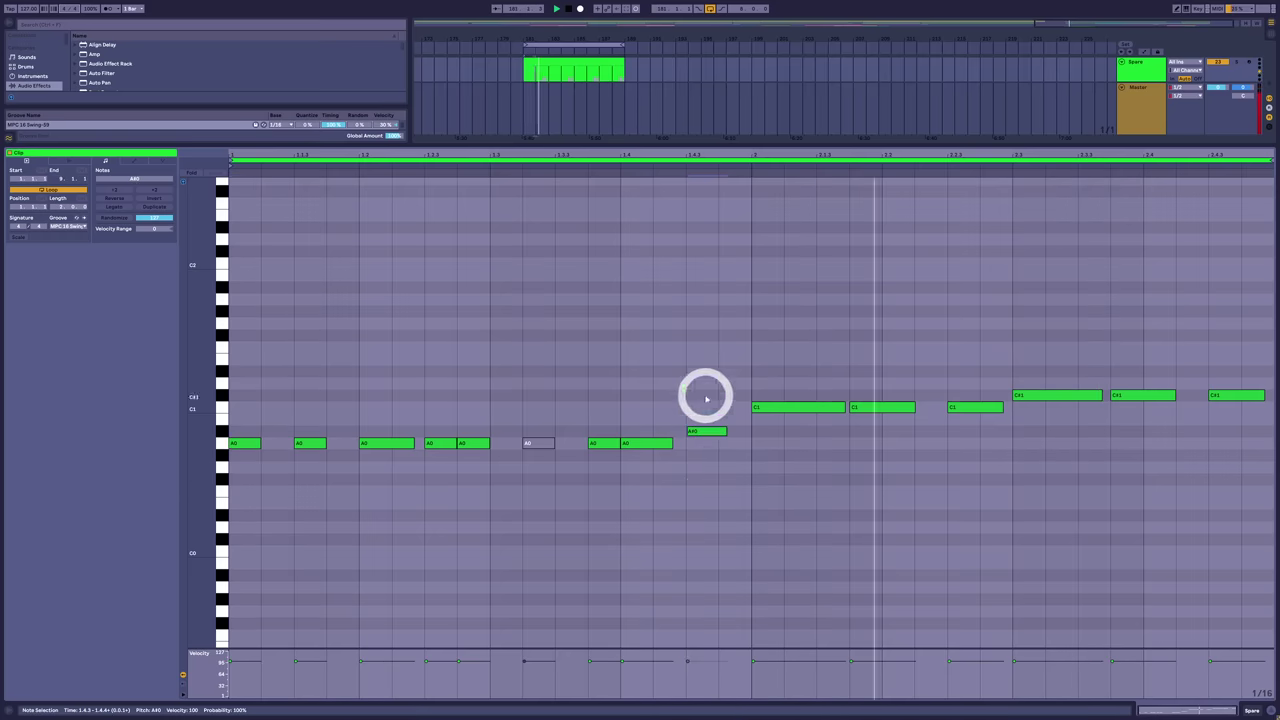
- Review the Spare clip's A#0 note, its C#1 notes, and the whole two-bar pattern from A0 to C#1
mouse_move(705, 395)
mouse_down()
mouse_move(713, 489)
mouse_move(706, 369)
mouse_move(700, 466)
mouse_move(705, 413)
mouse_up()
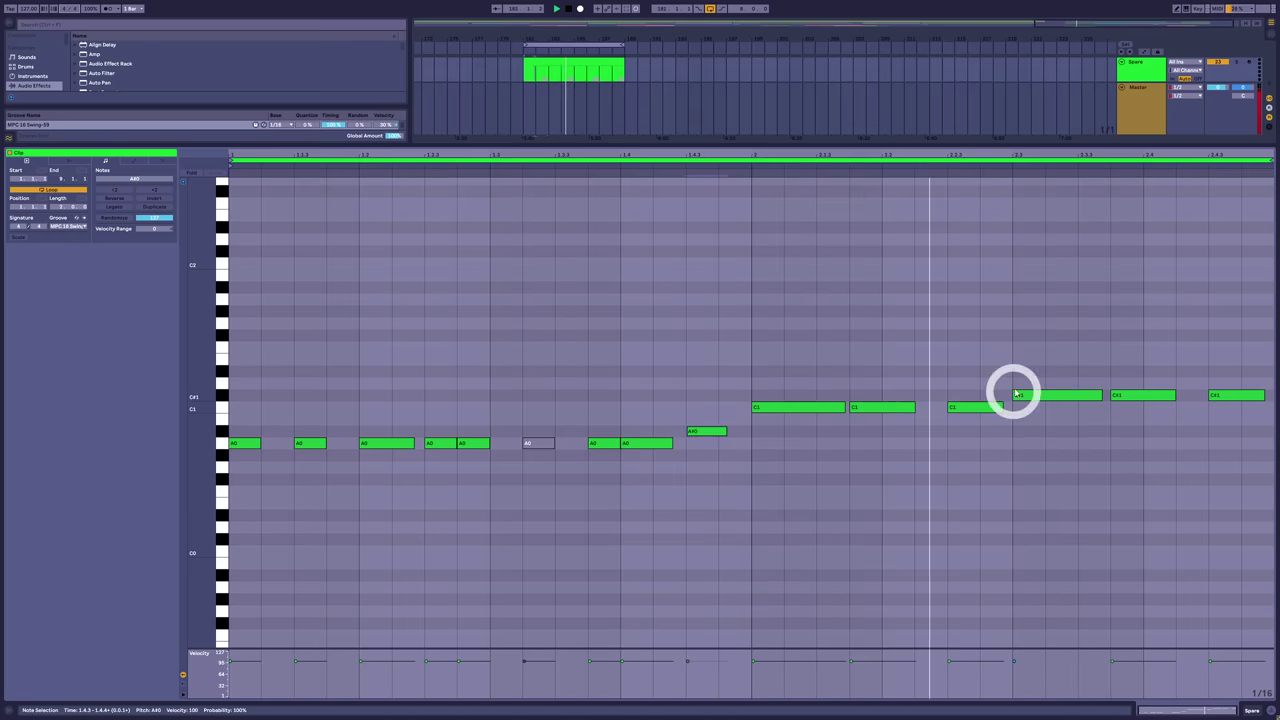
drag(1029, 371, 1260, 443)
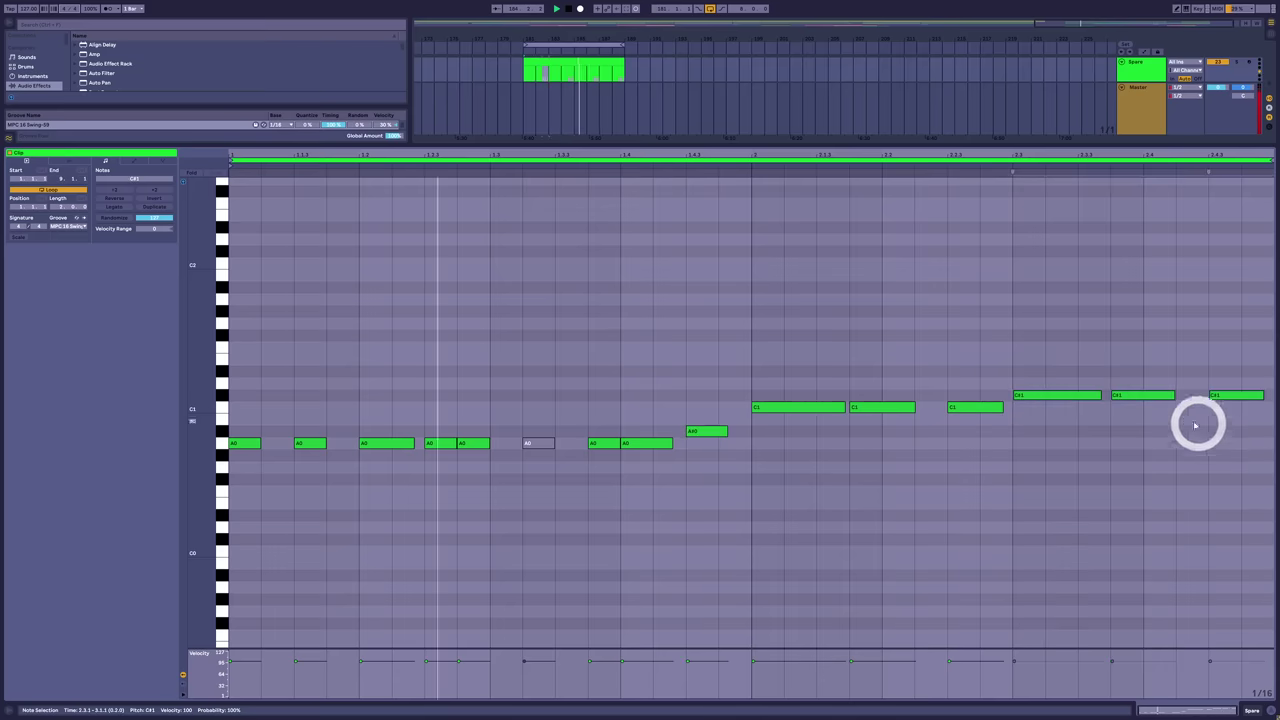
drag(1237, 347, 251, 500)
click(708, 499)
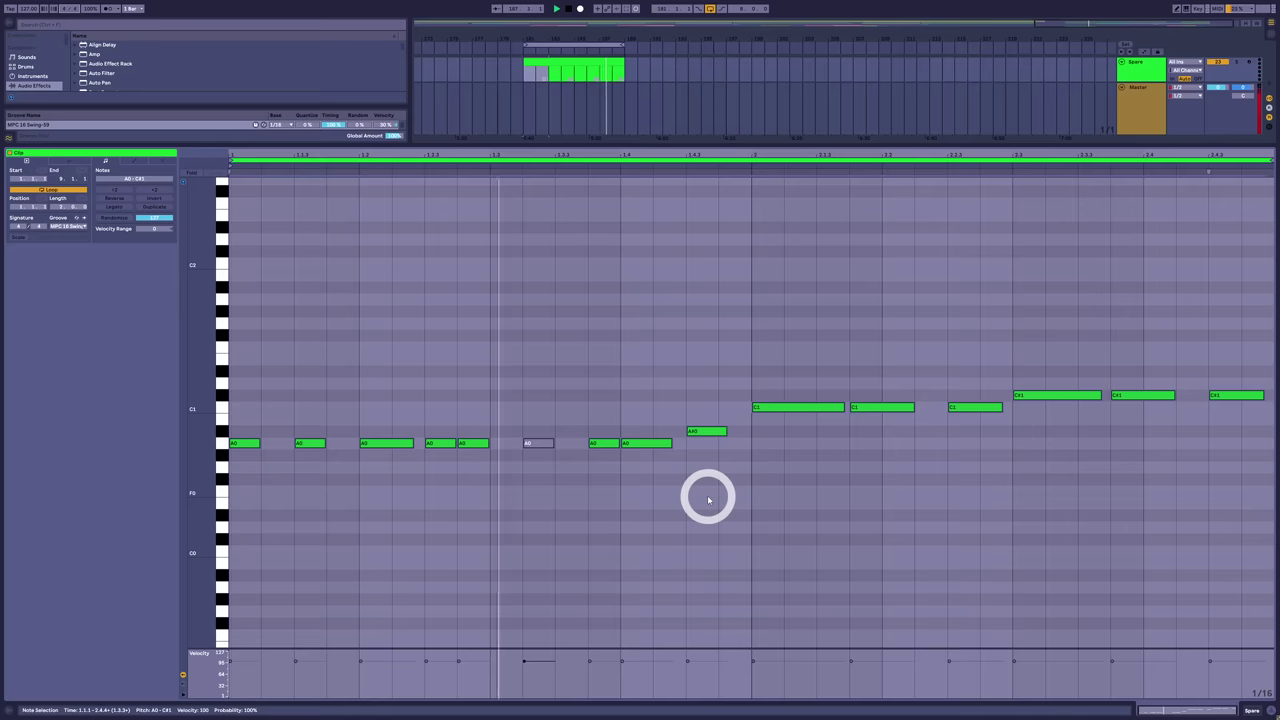
click(761, 474)
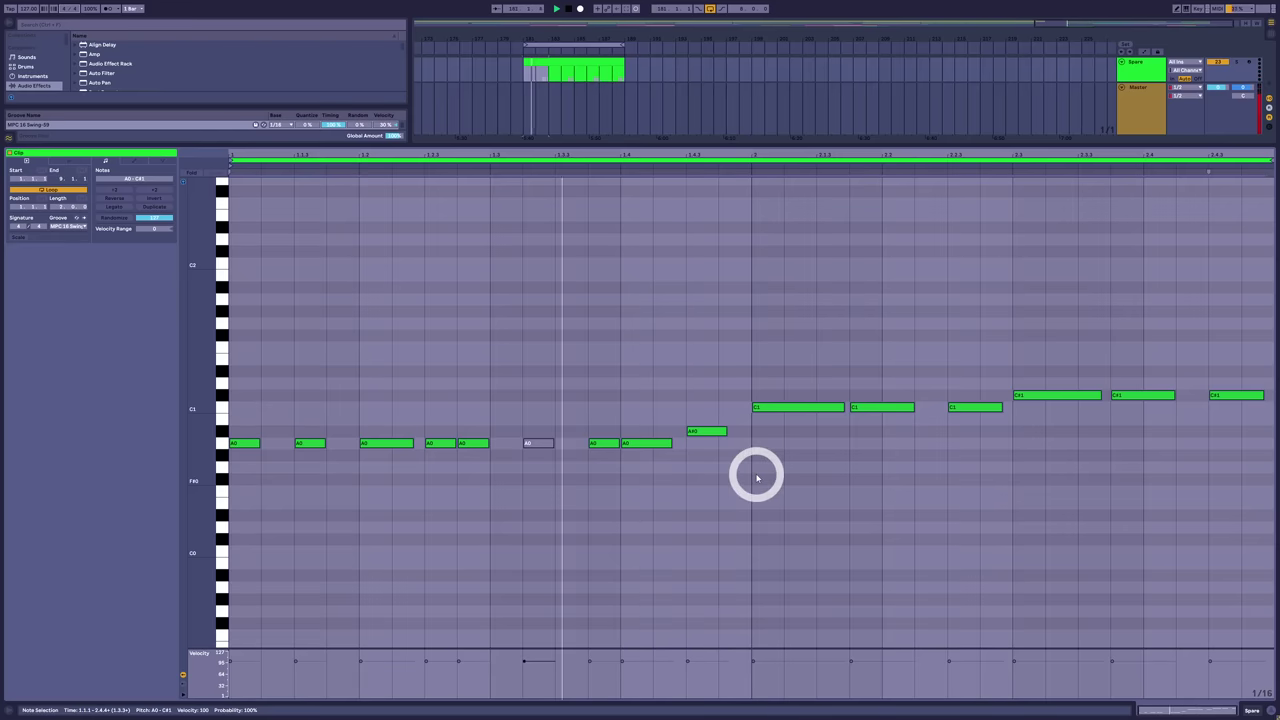
- Return to the arrangement and view the Bass clip at bar 181 and the Bass2 clip at bar 189 with their devices
key(ctrl+alt+e)
click(549, 460)
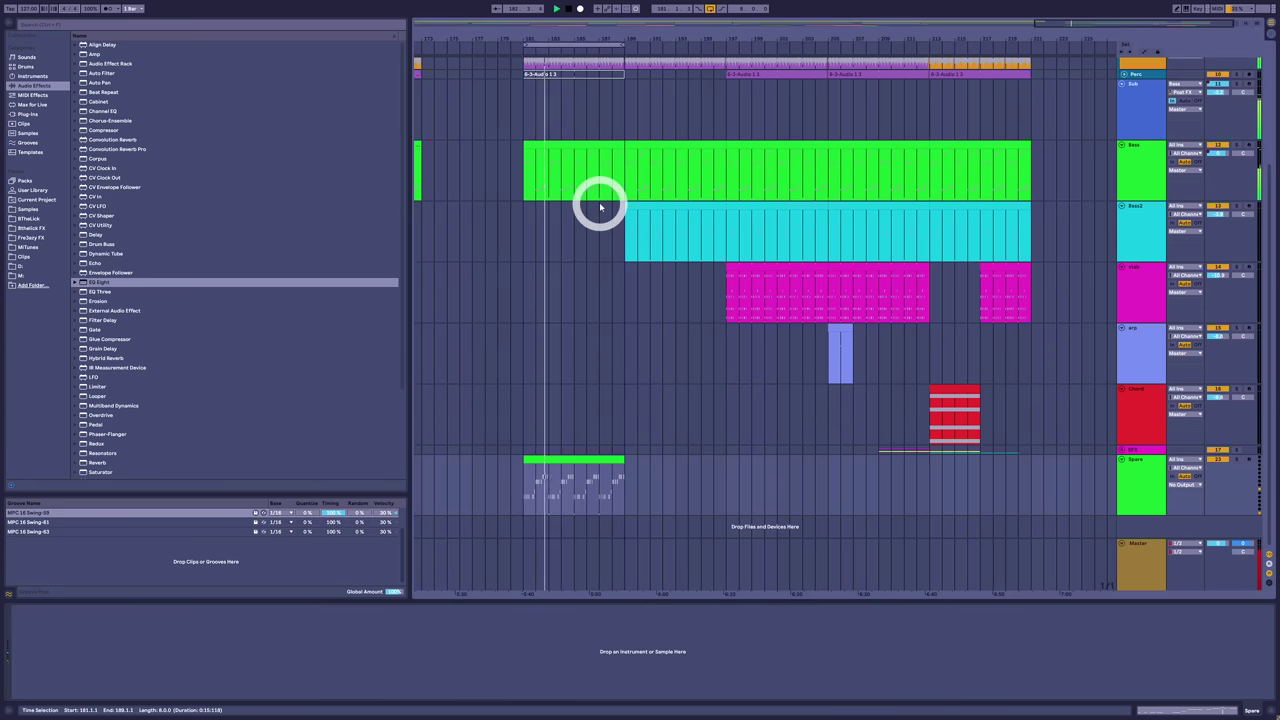
click(581, 143)
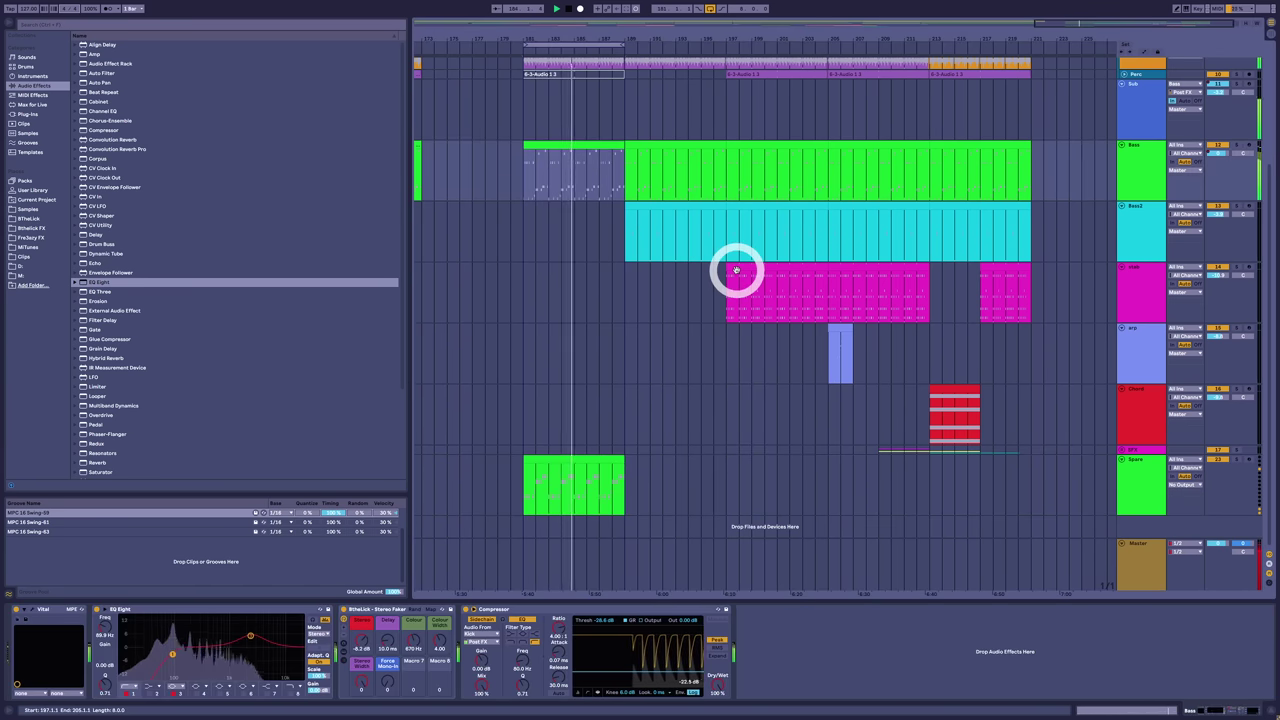
click(683, 208)
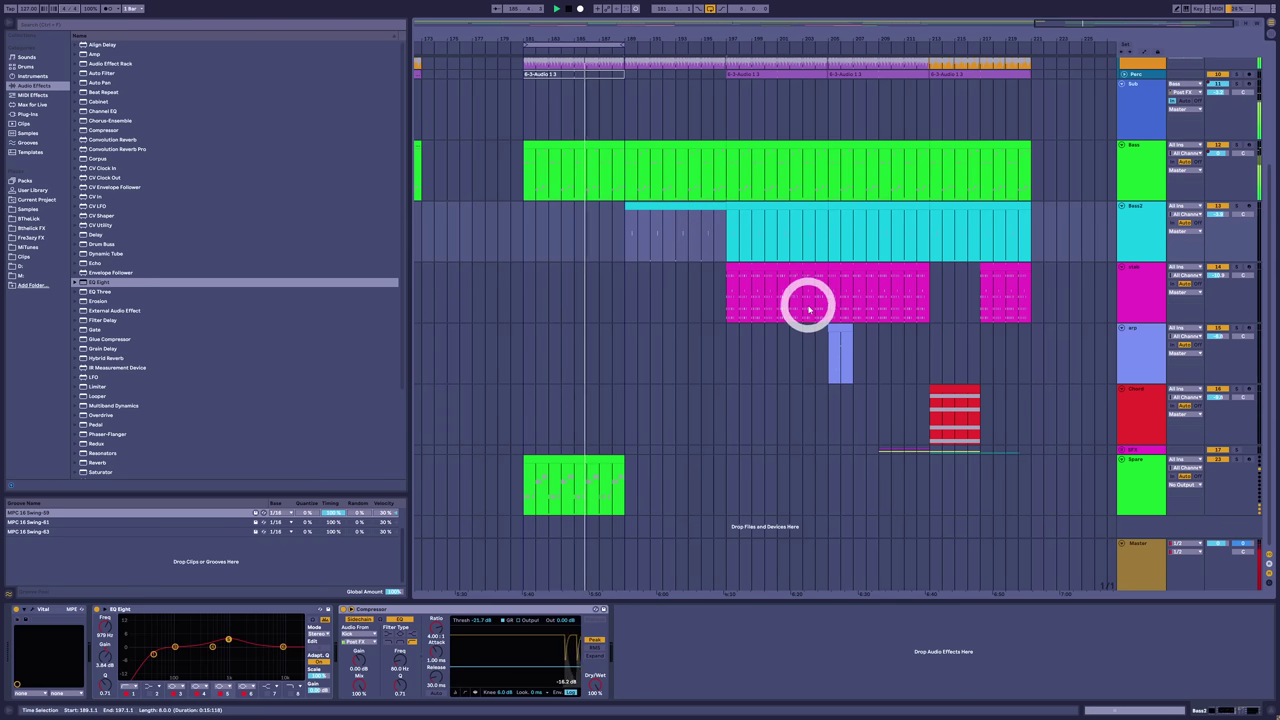
- Move the eight-bar loop to bar 197, play from there, and open the stab clip's notes enlarged
drag(582, 44, 789, 37)
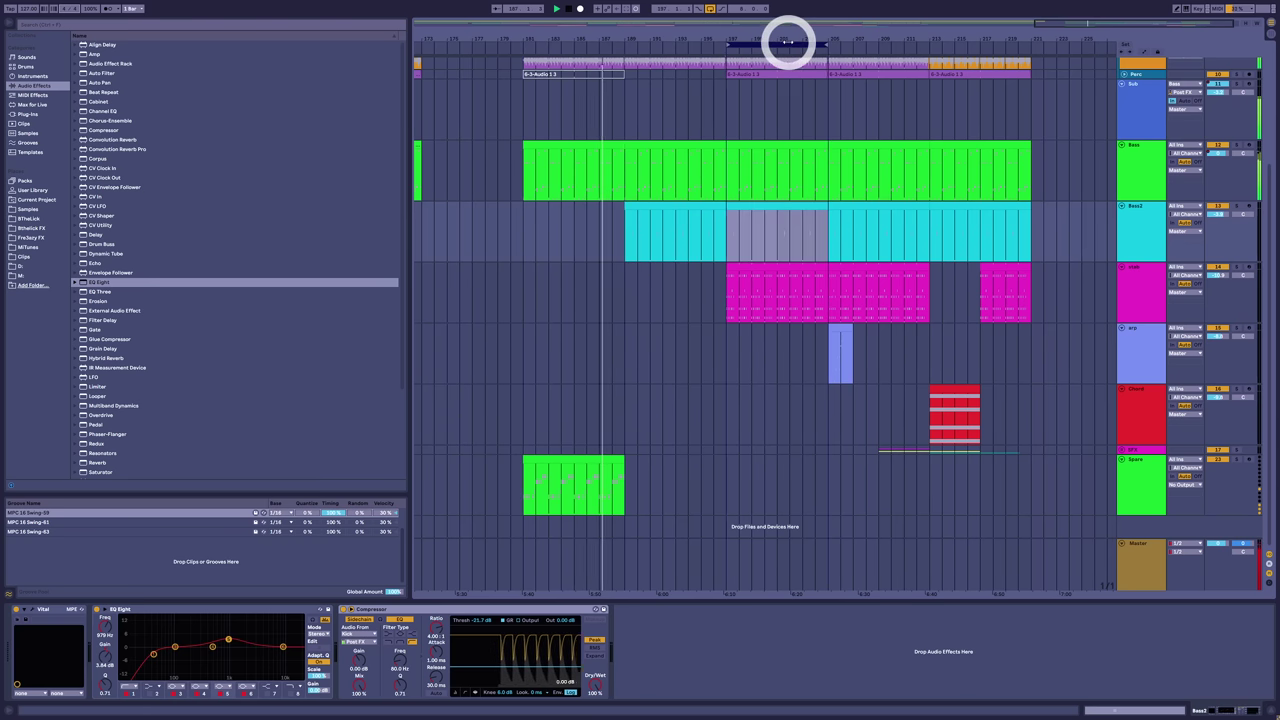
click(736, 34)
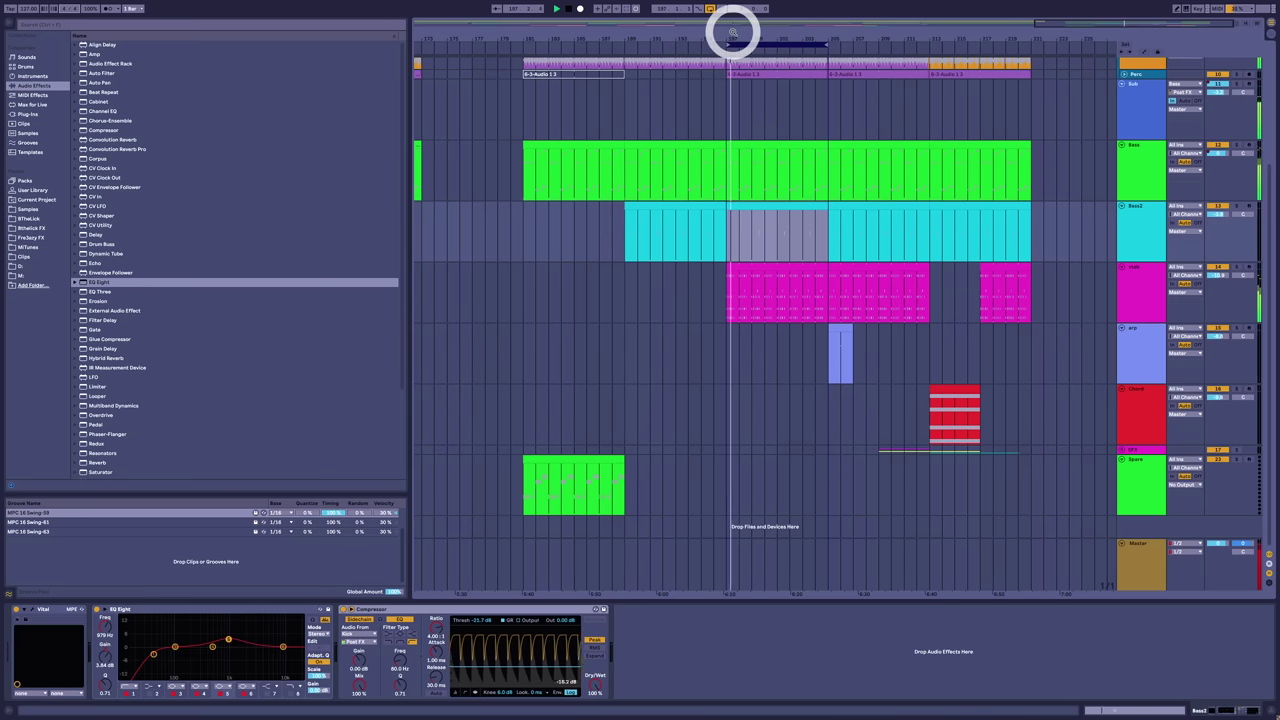
double_click(786, 266)
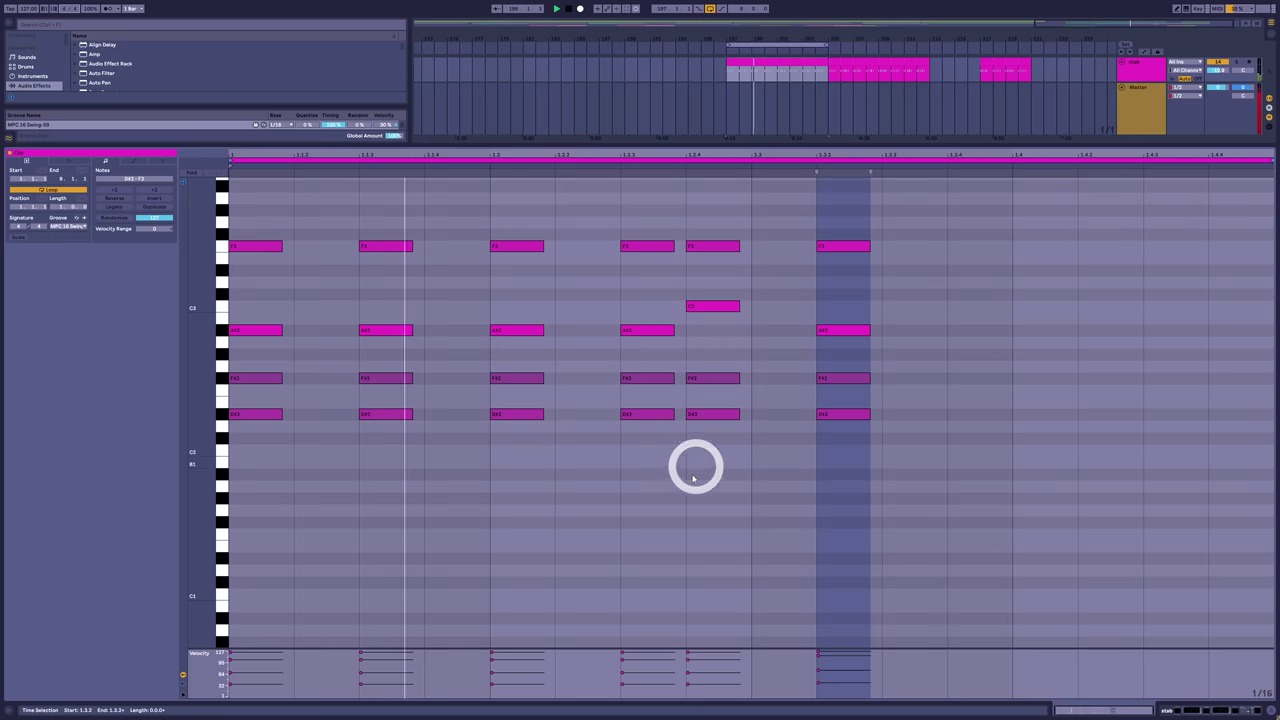
scroll(530, 480, up, 1)
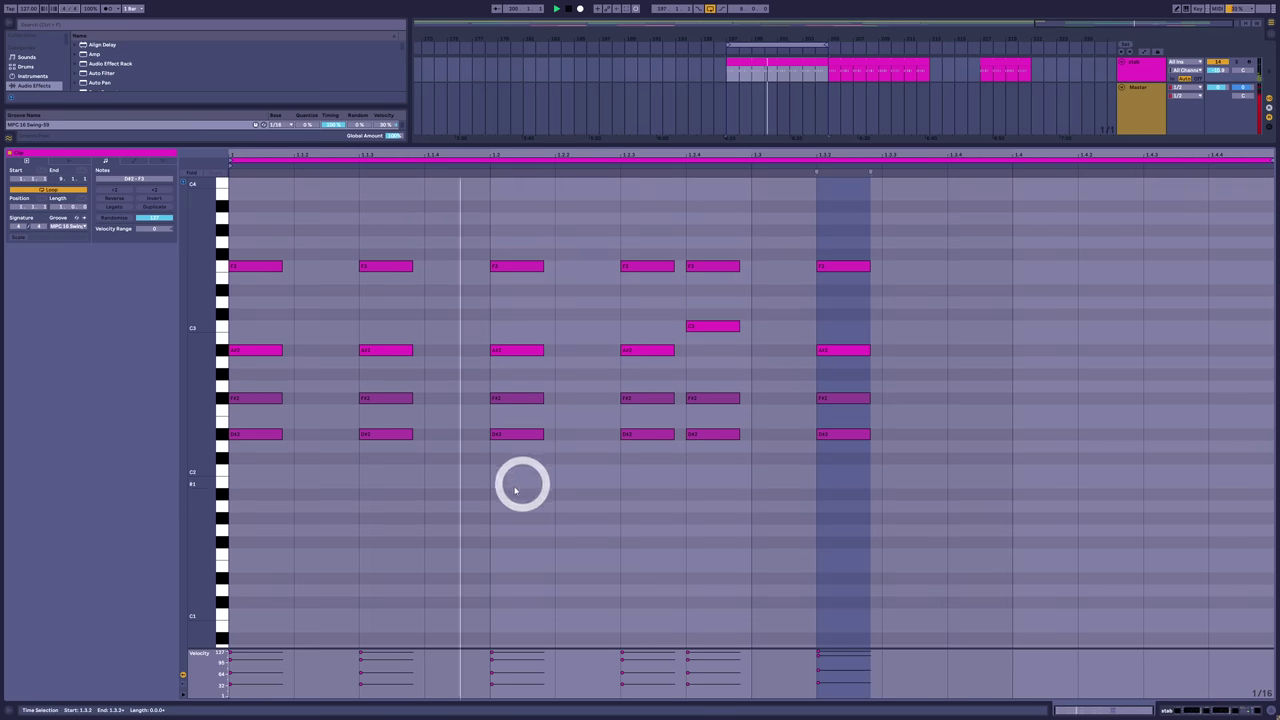
drag(194, 431, 197, 431)
scroll(197, 431, up, 2)
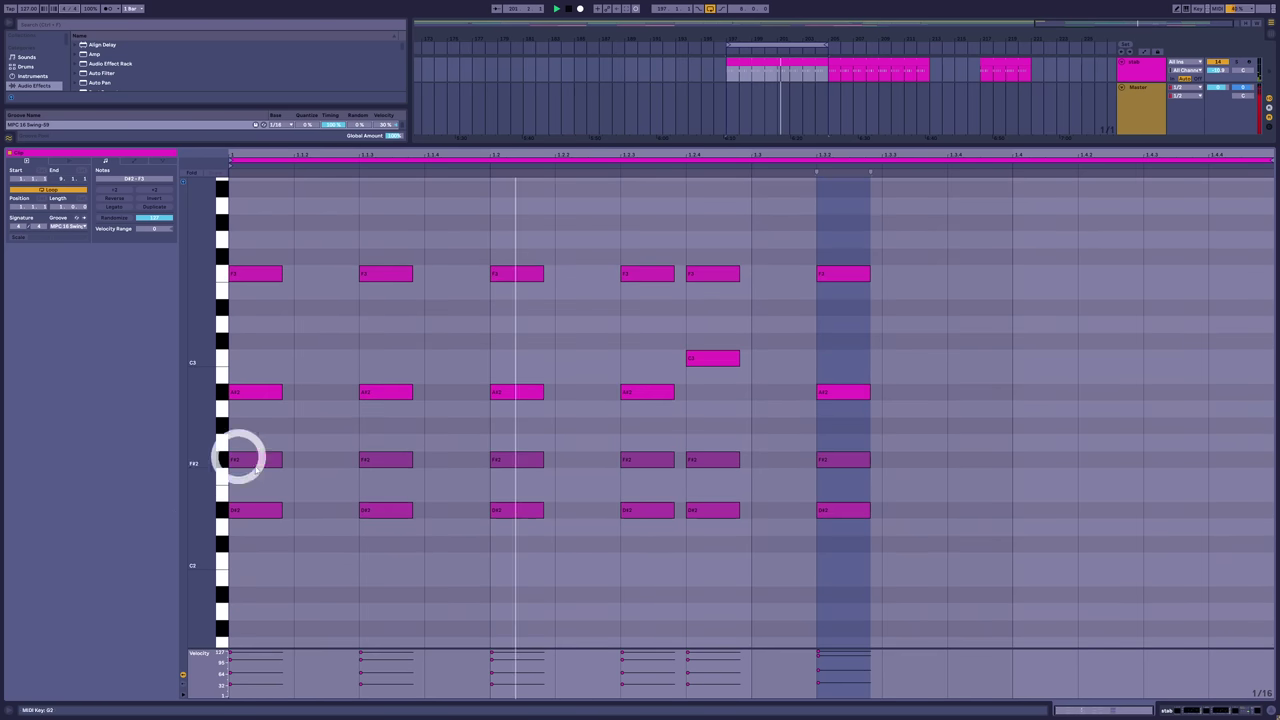
- Examine the stab clip's D#2 row, the notes of its first chord, and its F3 row
drag(270, 483, 979, 580)
drag(259, 494, 839, 537)
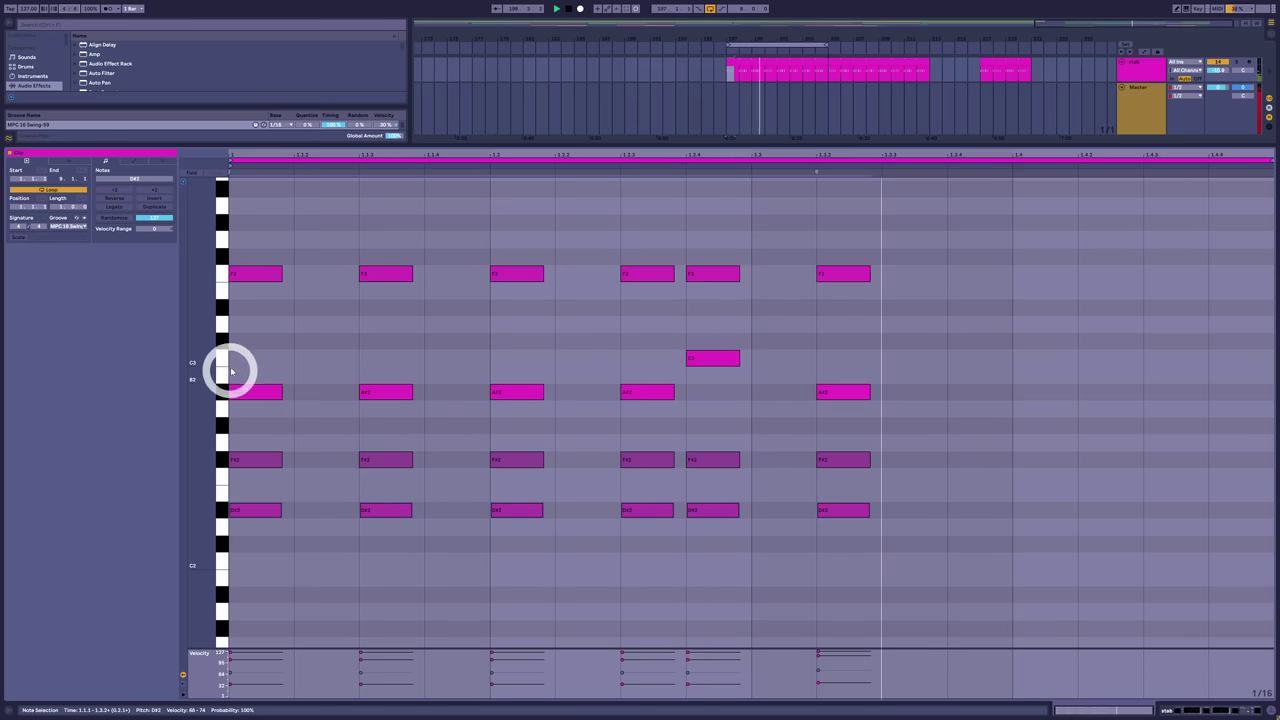
drag(256, 350, 234, 523)
drag(256, 238, 887, 305)
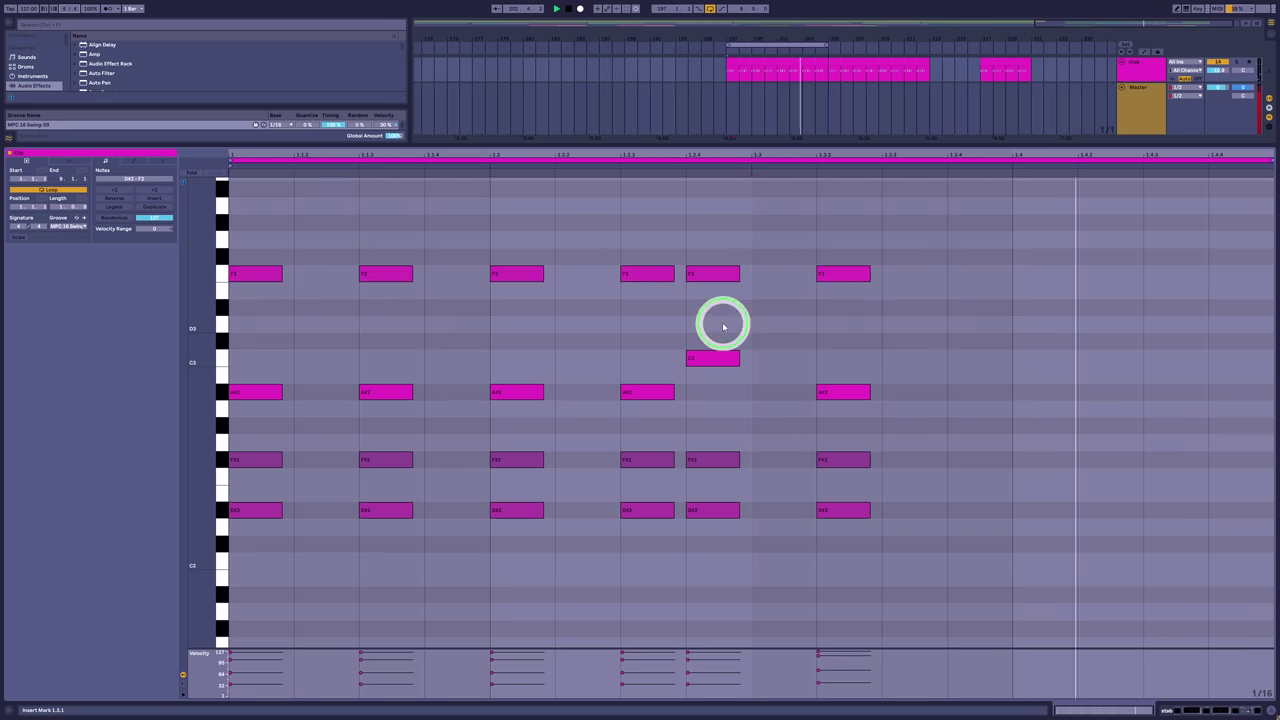
- Examine the C3 note at 1.2.4 in the stab clip against the A#2 row of the other chords
drag(722, 322, 703, 399)
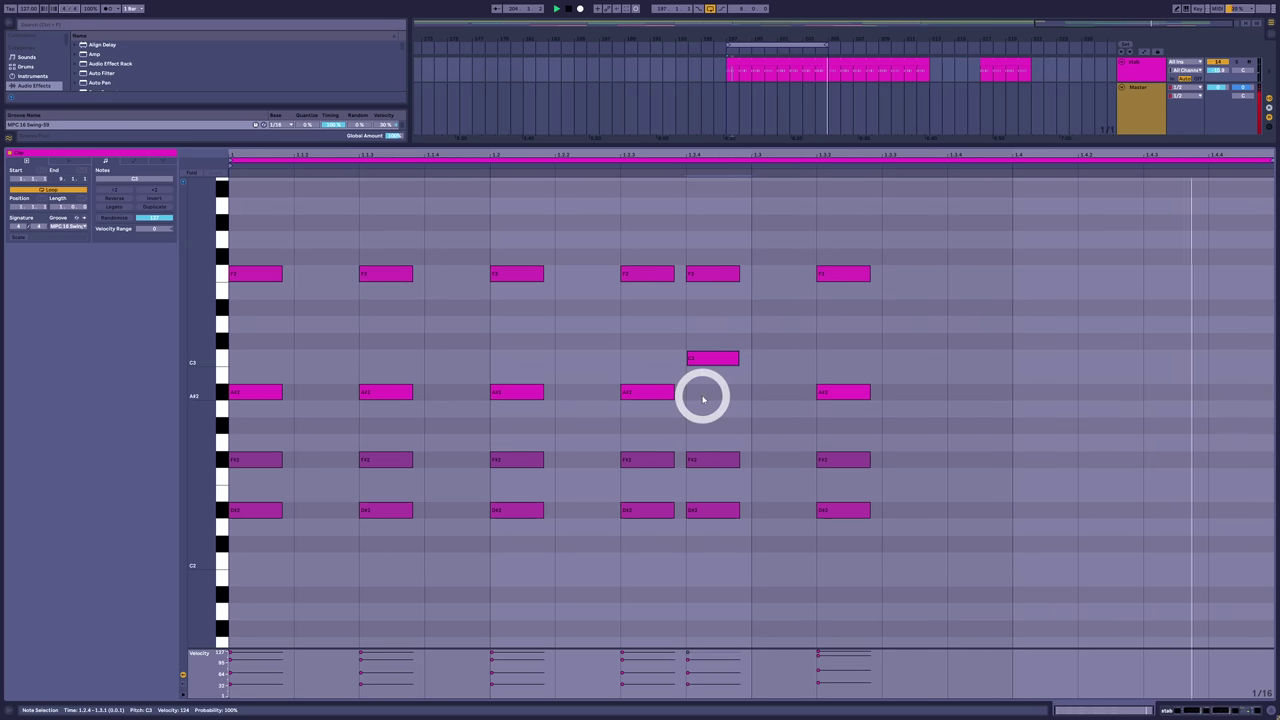
drag(712, 319, 712, 378)
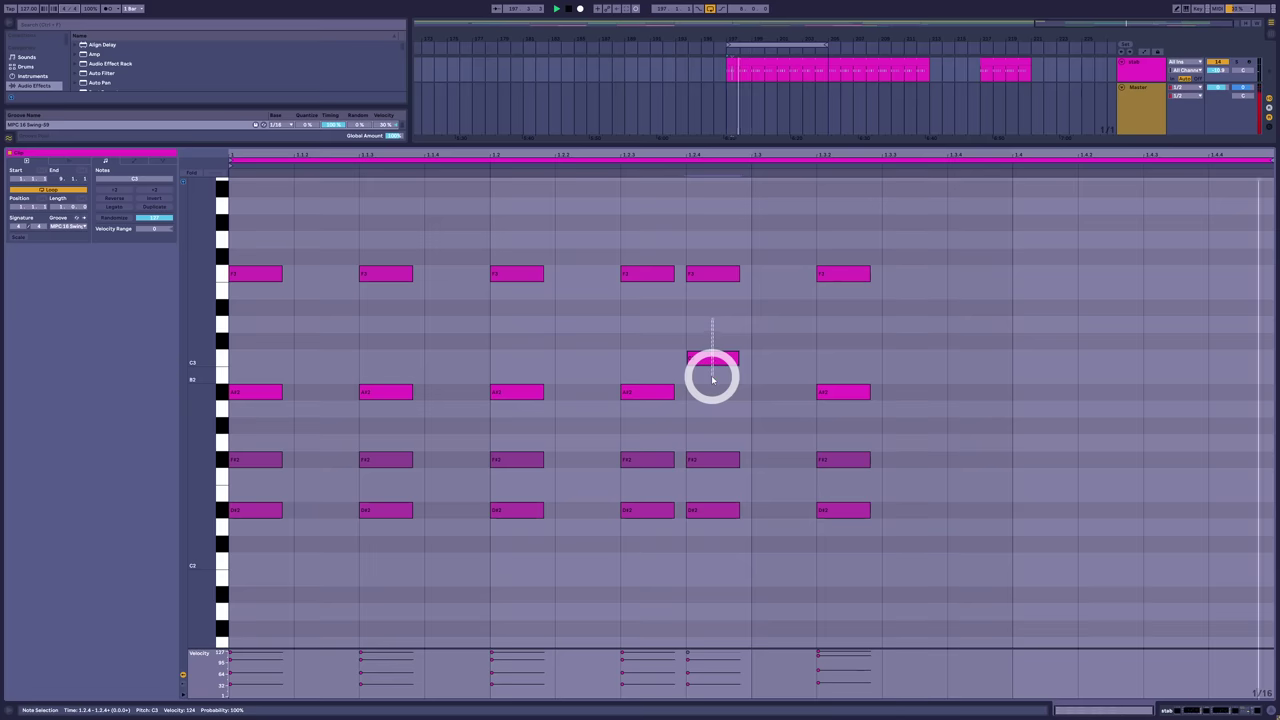
drag(712, 378, 712, 379)
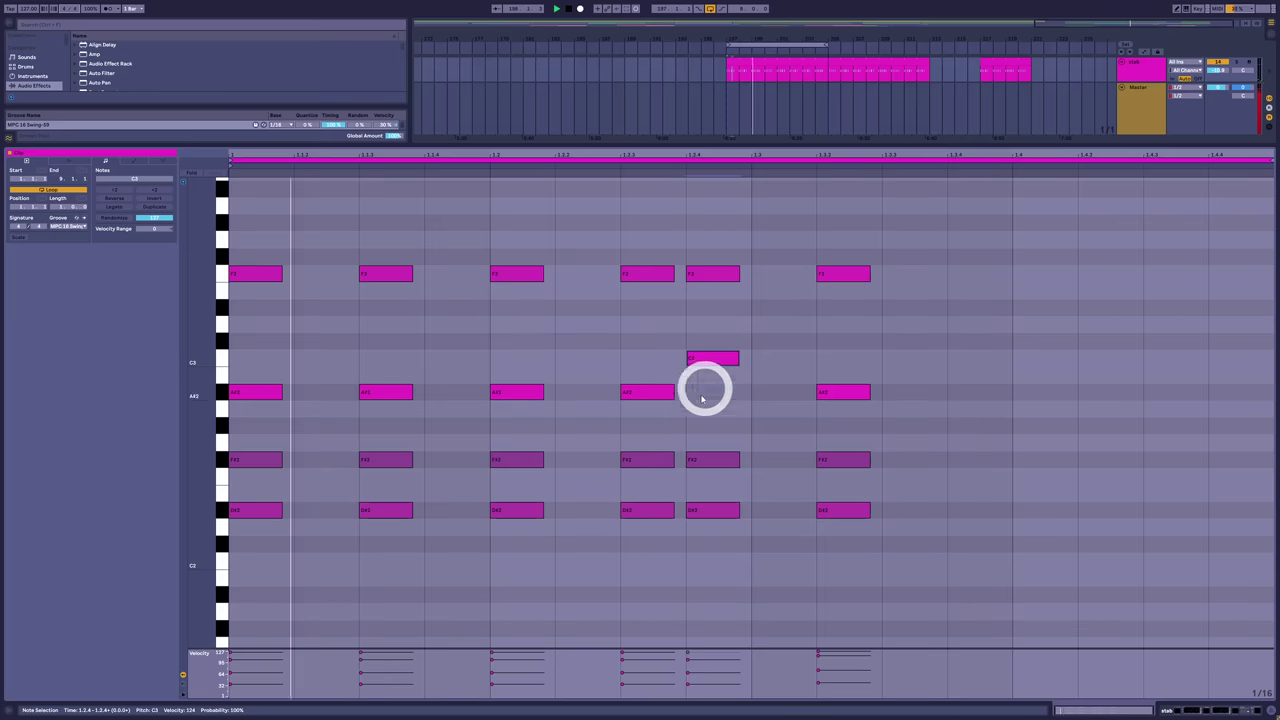
click(866, 429)
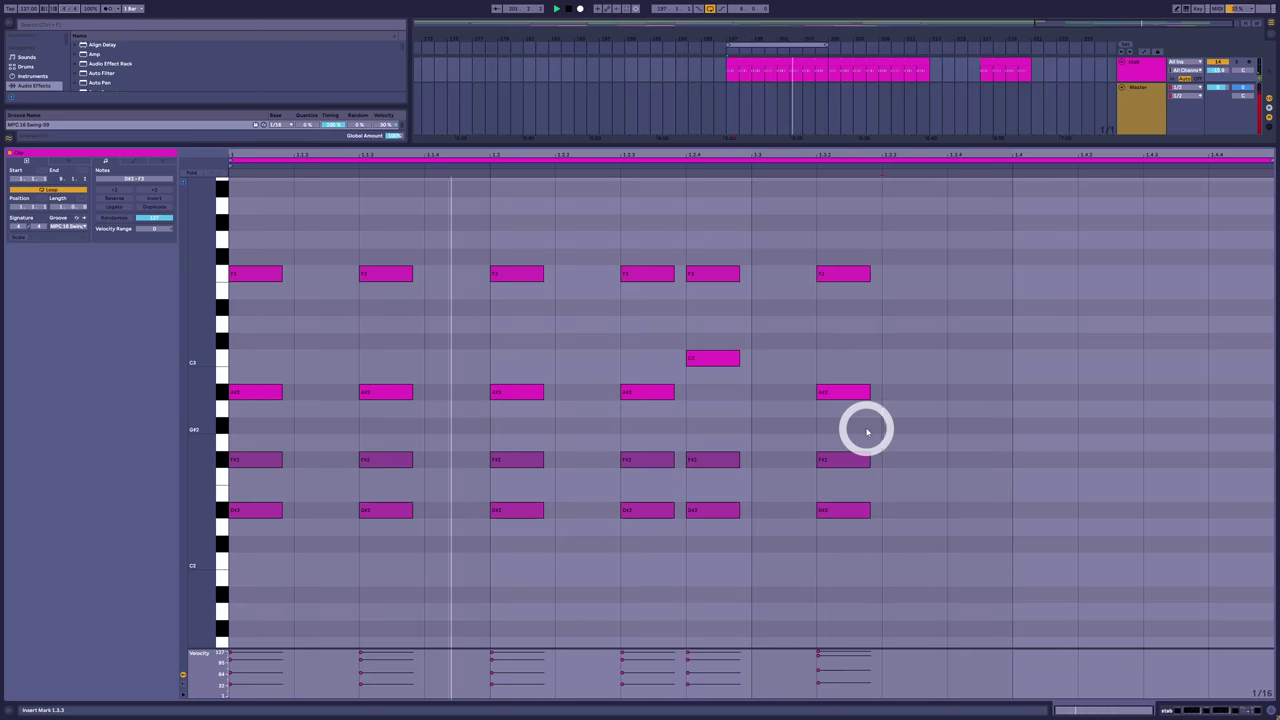
- Try raising the stab clip's F#2 notes one semitone, the whole row first and the last three separately, undoing each change
click(251, 457)
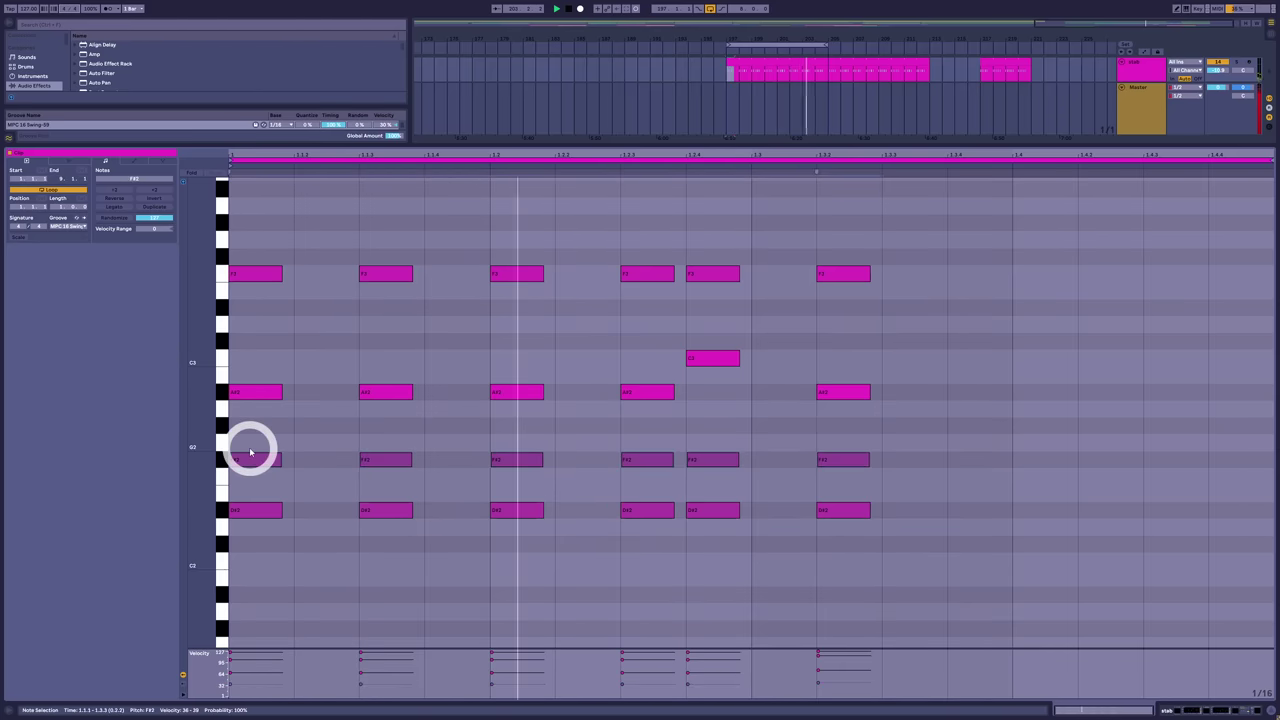
drag(256, 463, 260, 452)
key(ctrl+z)
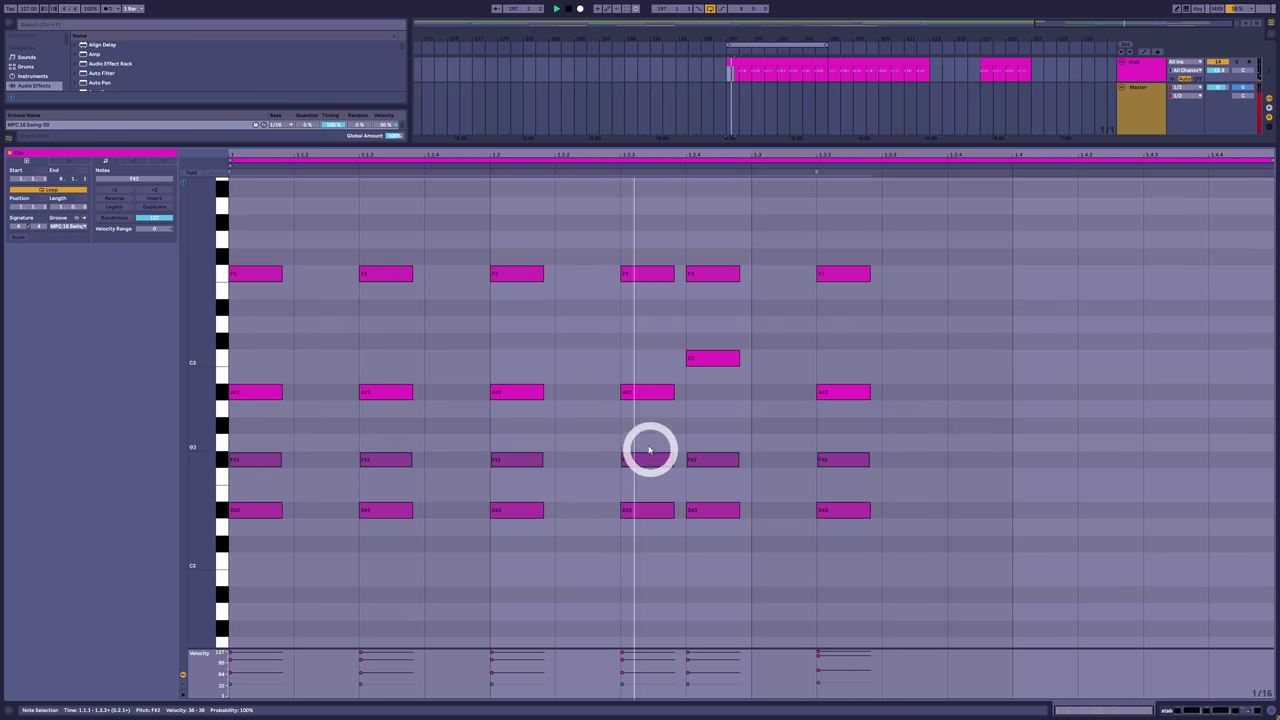
drag(851, 451, 645, 441)
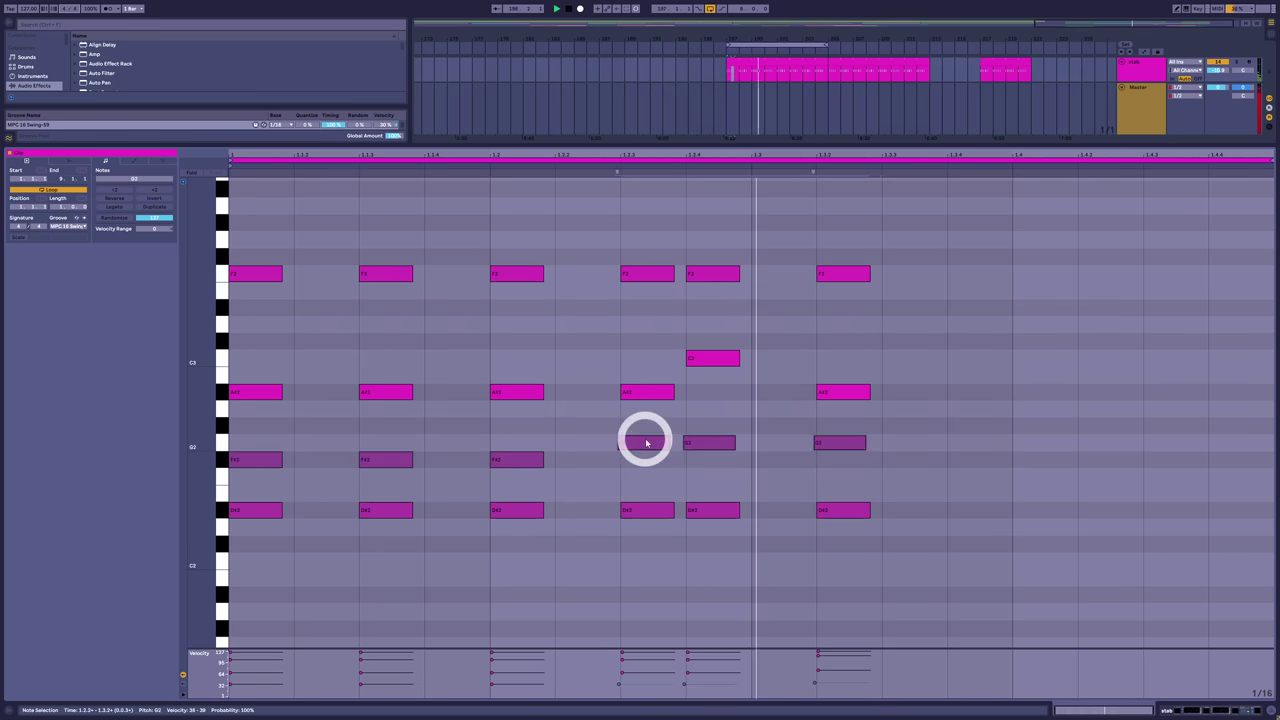
key(ctrl+z)
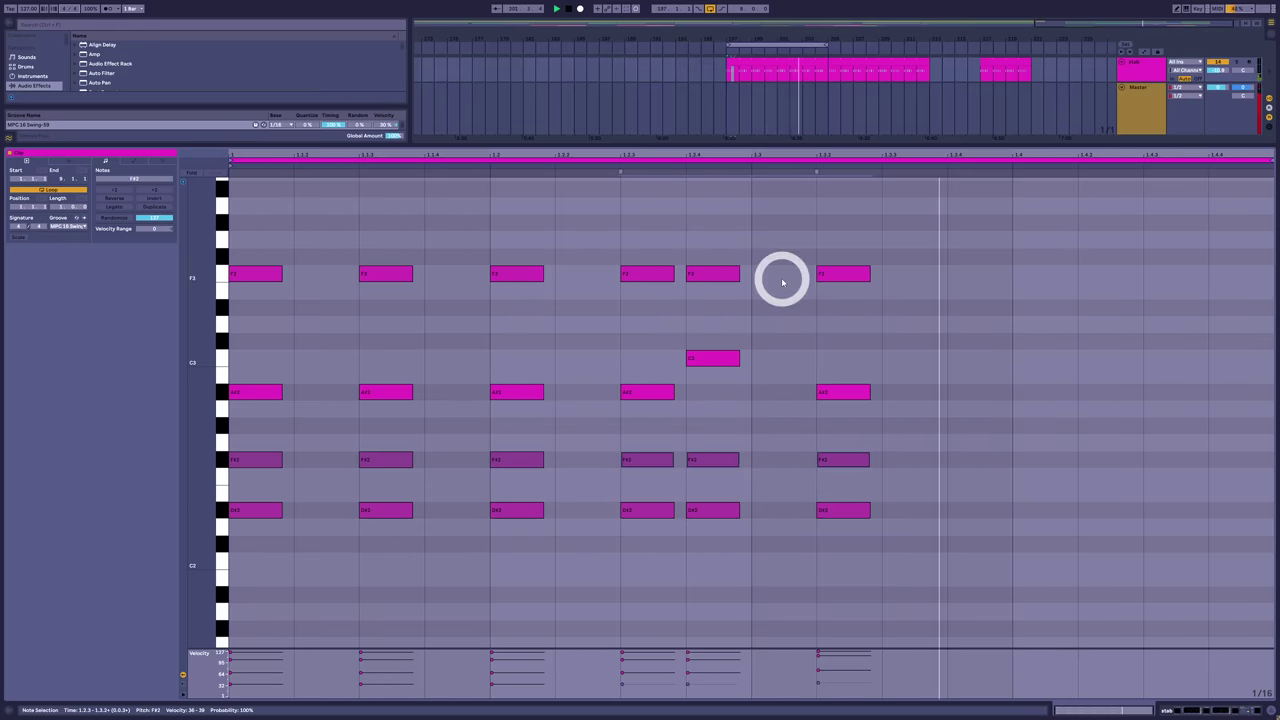
- Move the eight-bar loop to bar 205 and view the arp clip's notes
key(shift+Tab)
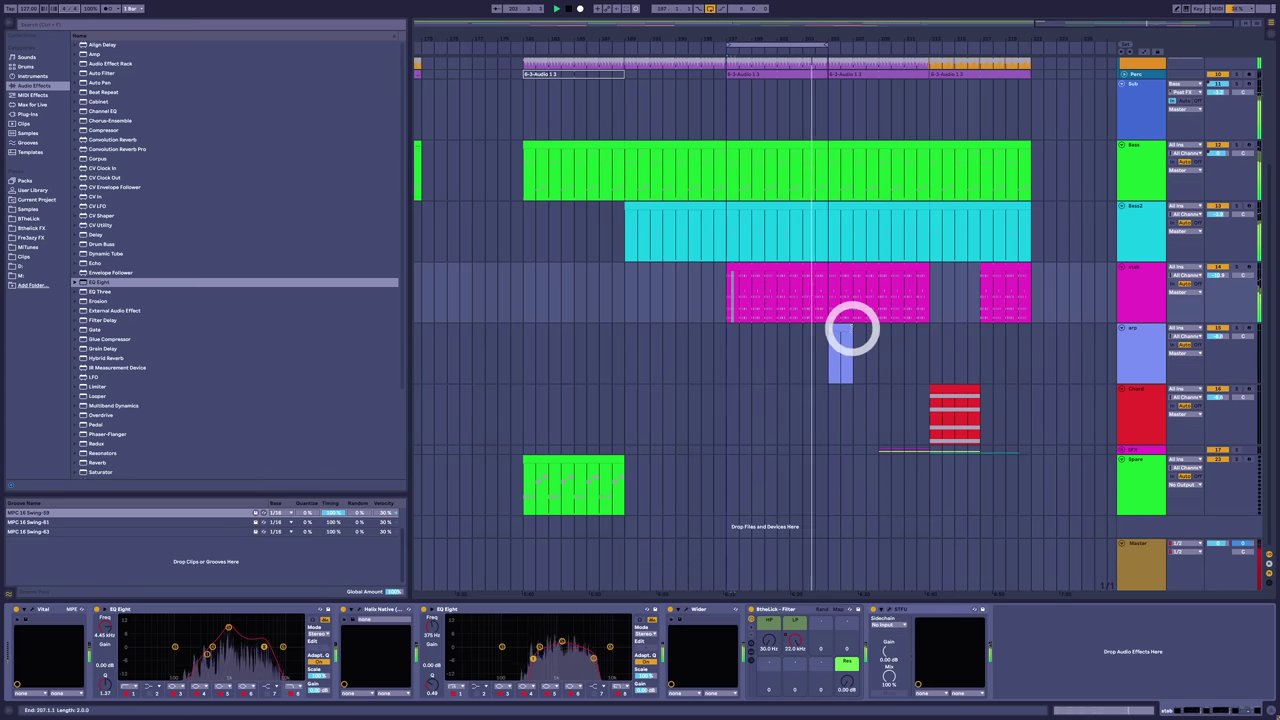
click(851, 331)
drag(783, 47, 888, 37)
double_click(843, 325)
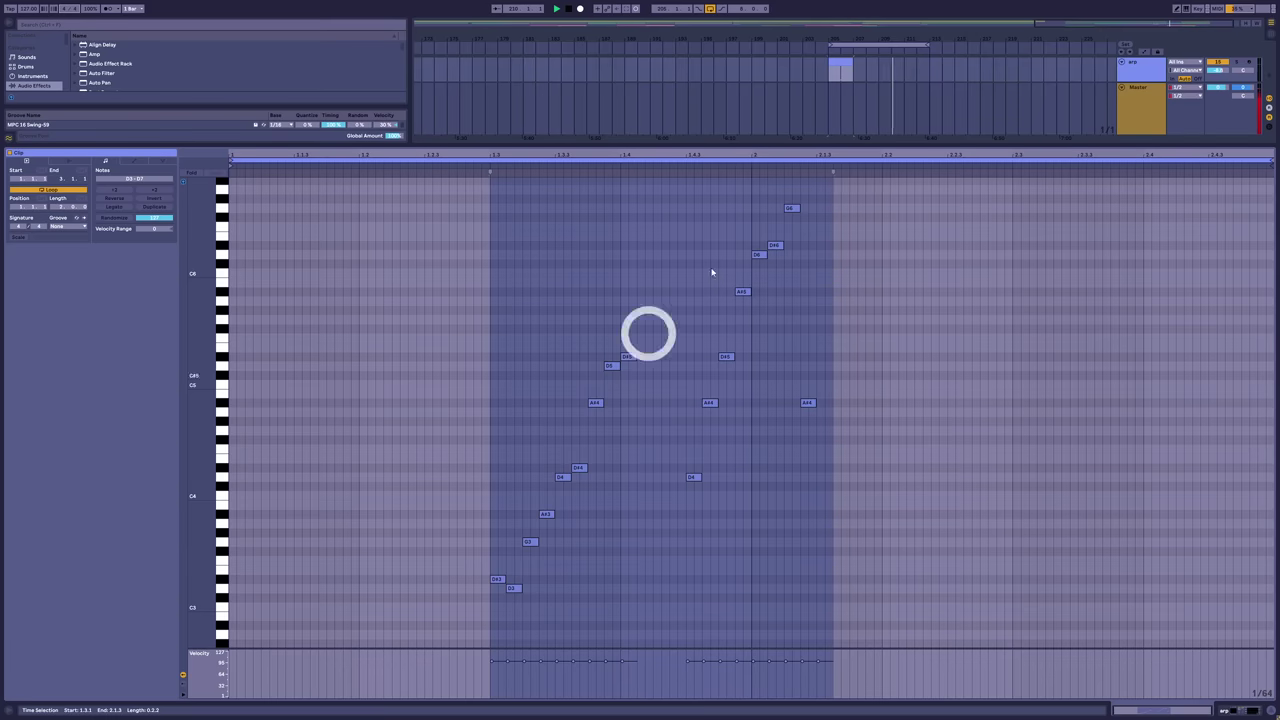
click(911, 44)
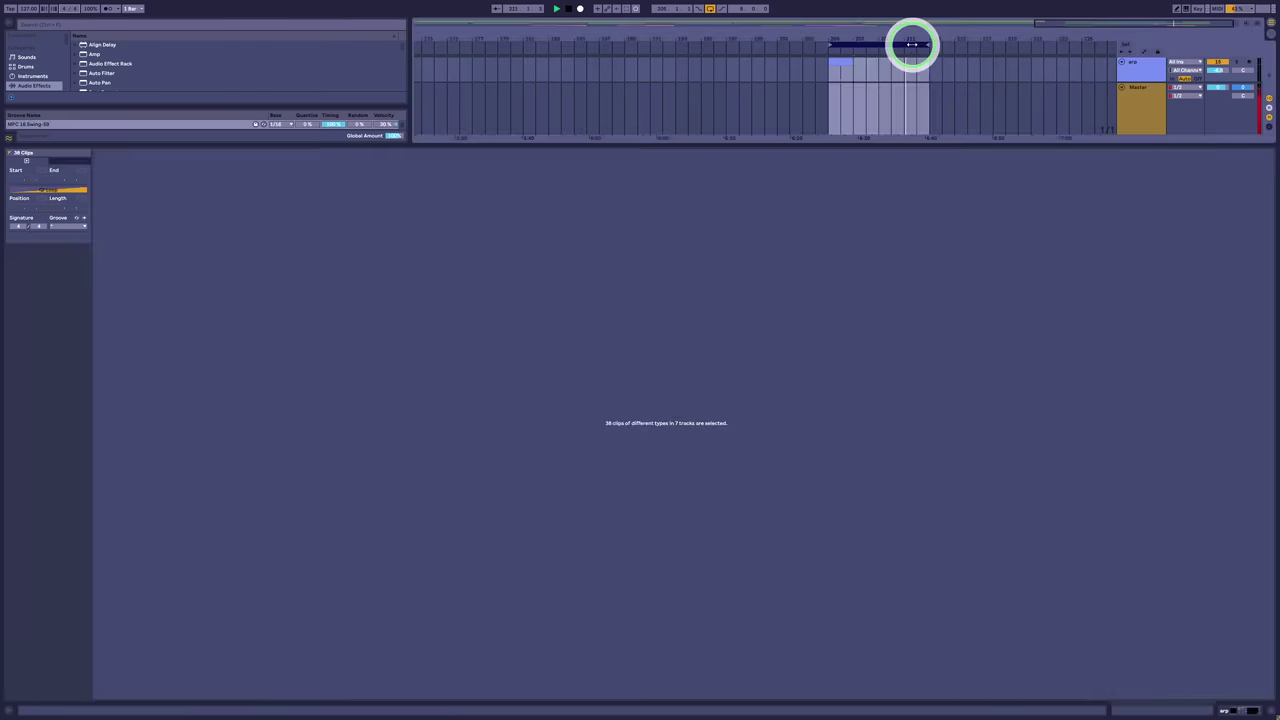
click(841, 64)
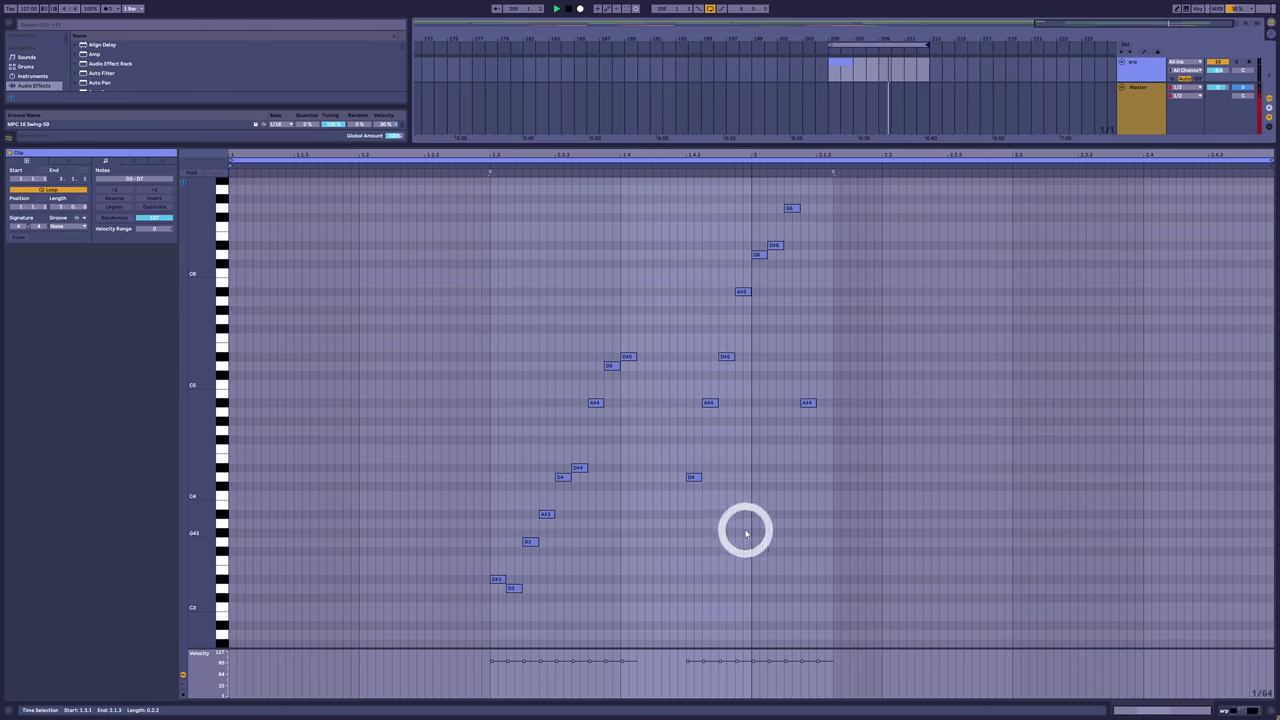
- Move the eight-bar loop to bar 213 and open the Chord clip
key(shift+Tab)
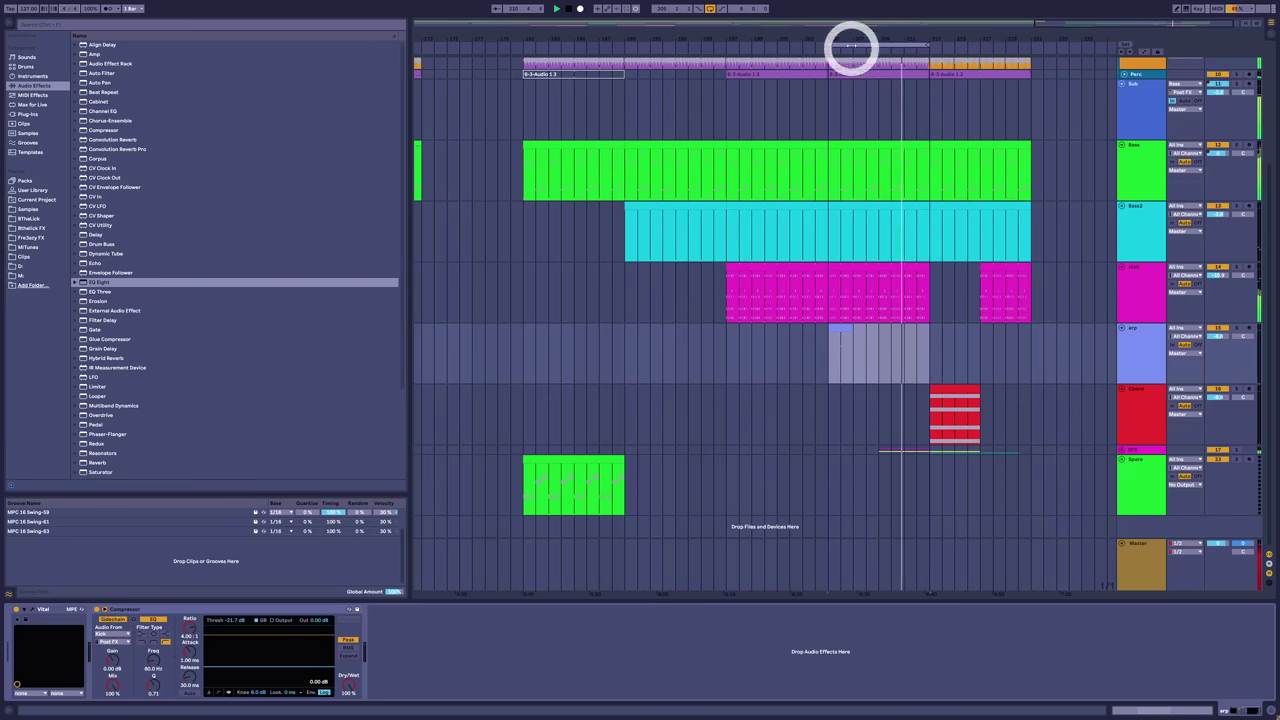
drag(853, 42, 947, 45)
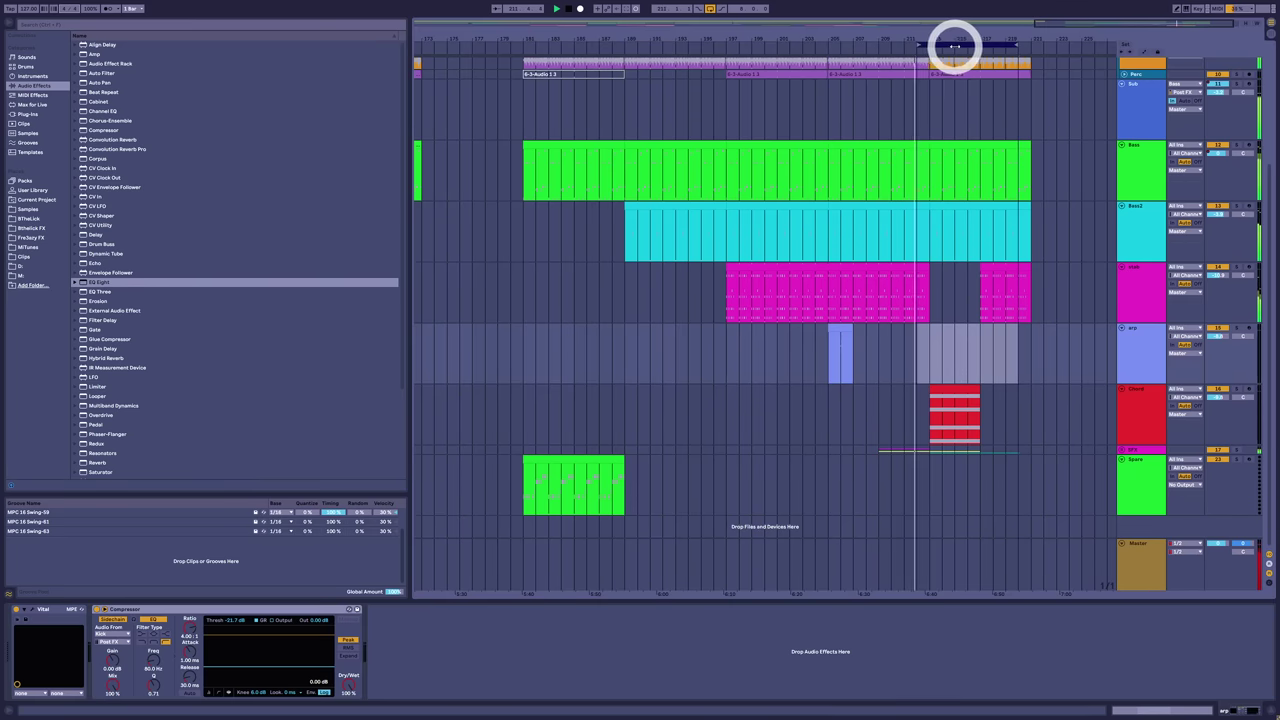
double_click(952, 392)
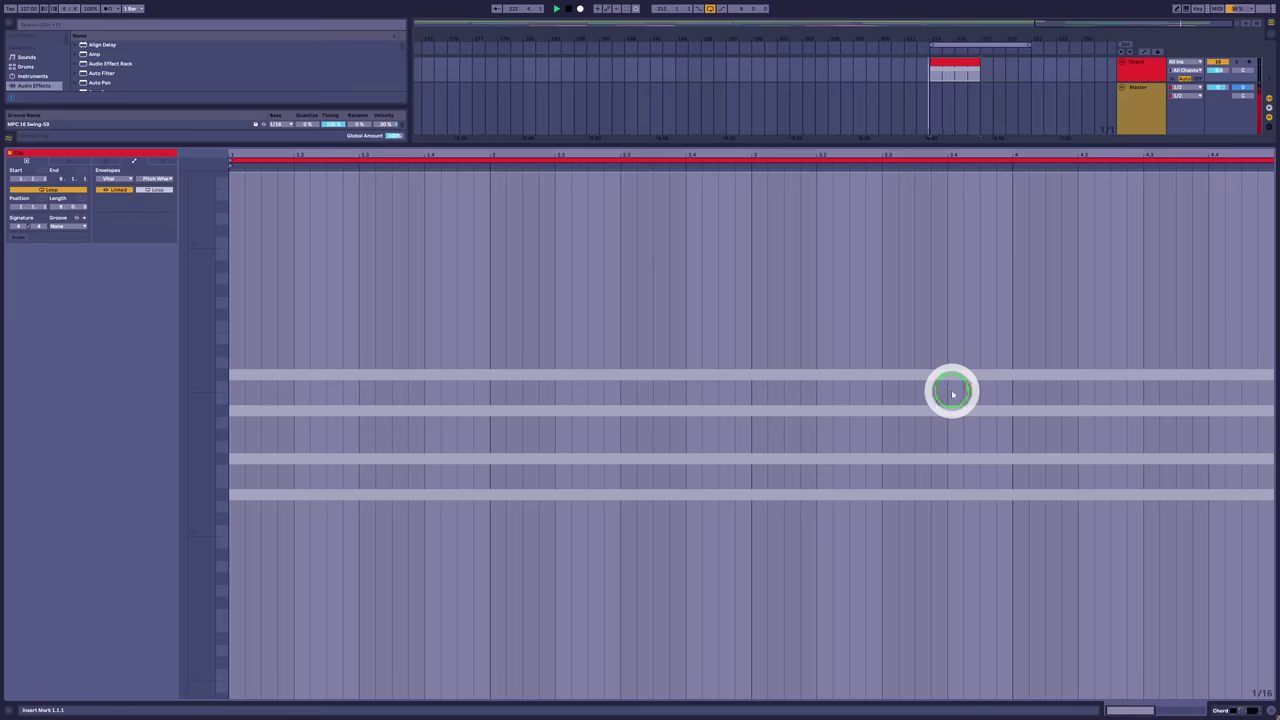
- Switch the Chord clip to its notes and examine the four sustained chord notes
click(77, 159)
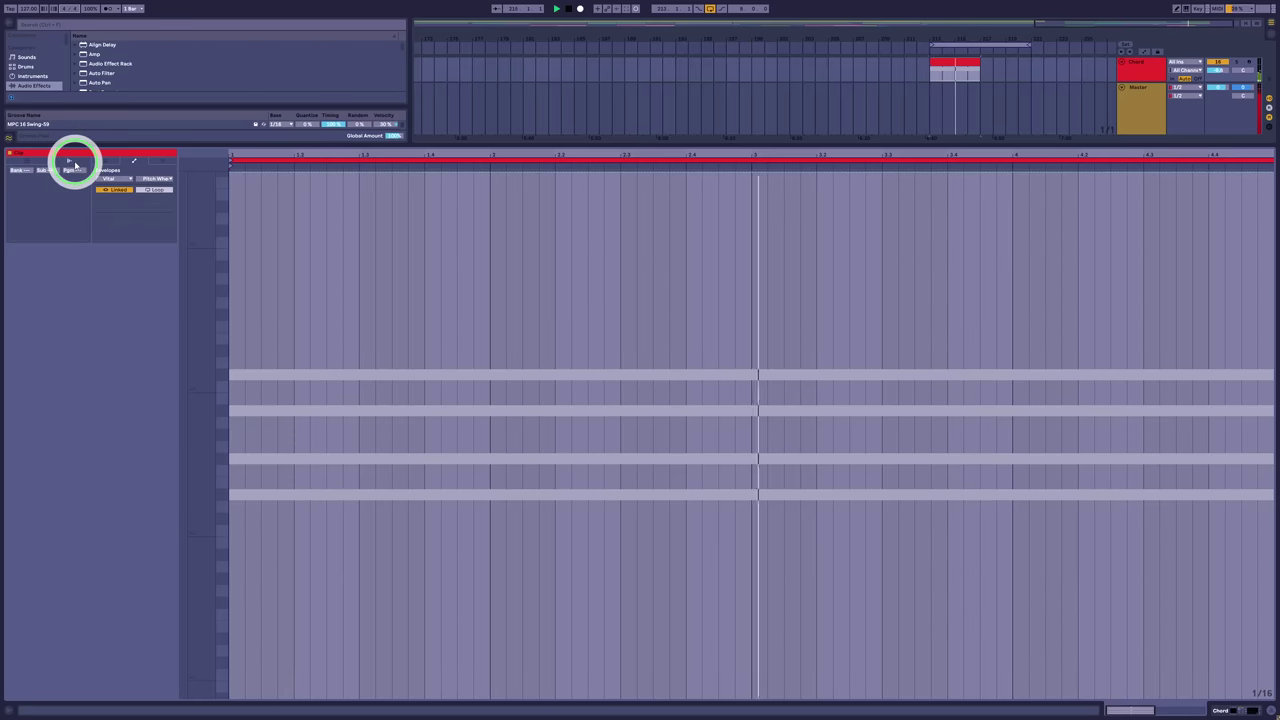
click(97, 161)
drag(204, 331, 199, 346)
drag(266, 209, 269, 514)
drag(371, 206, 346, 495)
- Display the Chord clip's MIDI Ctrl Pitch Bend envelope and inspect its rise near bar 4
click(140, 163)
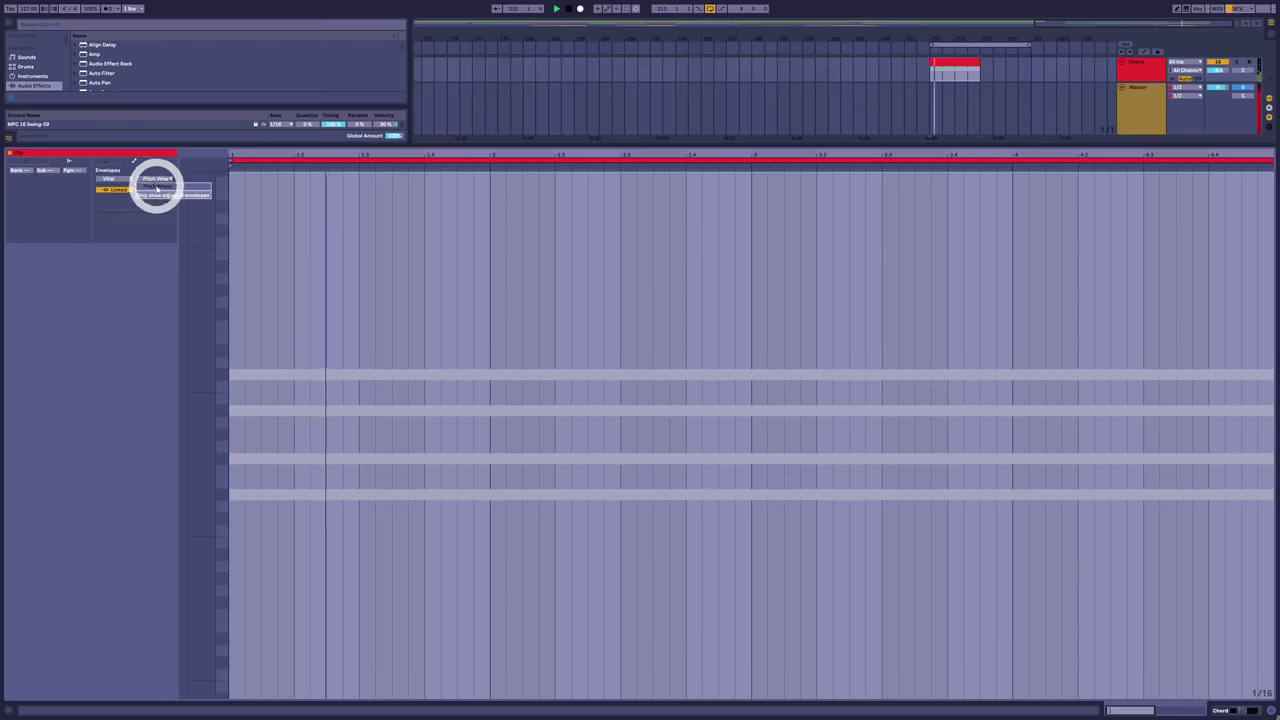
click(117, 178)
click(117, 178)
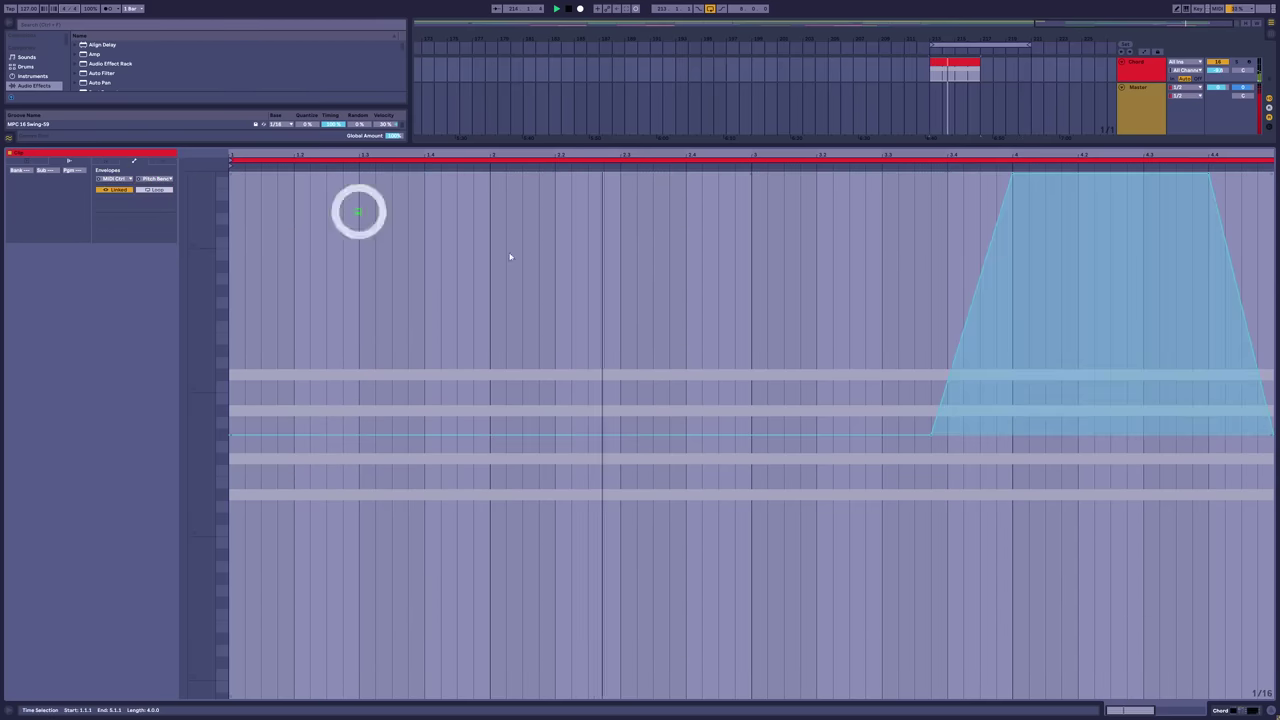
click(1015, 187)
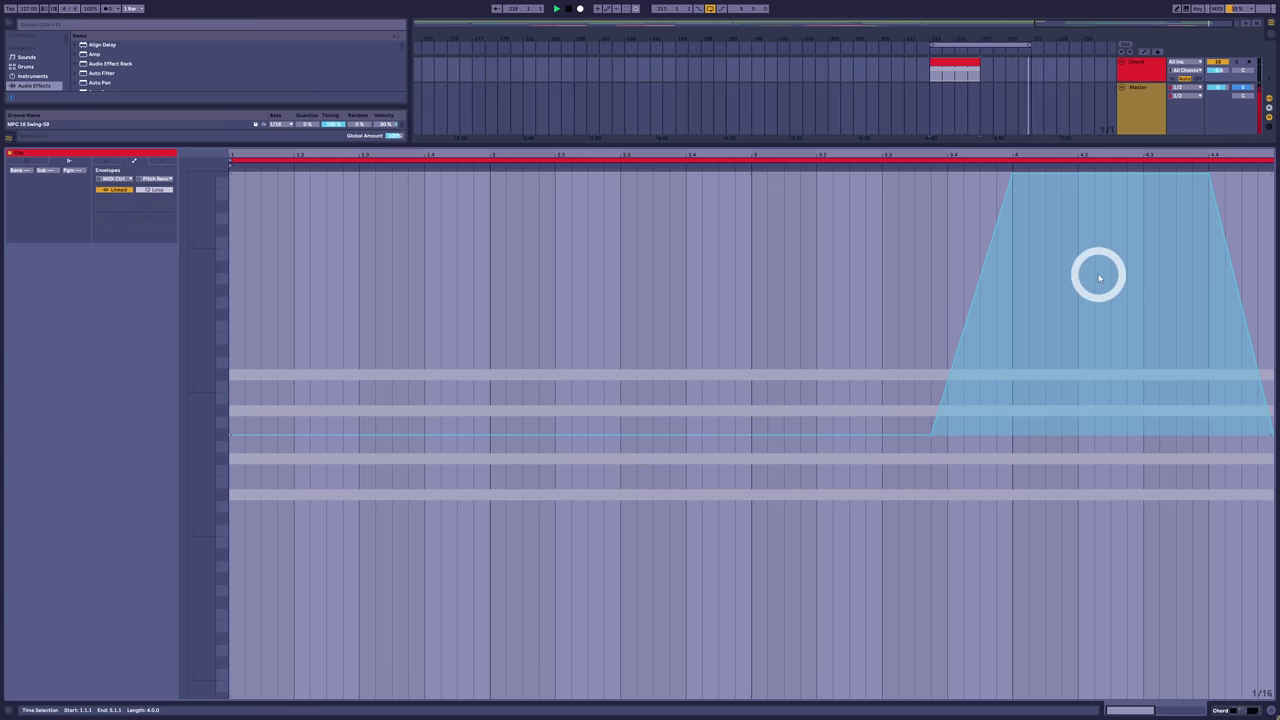
- Return to the arrangement and select the arp clip at bar 205 to view its devices
key(shift+Tab)
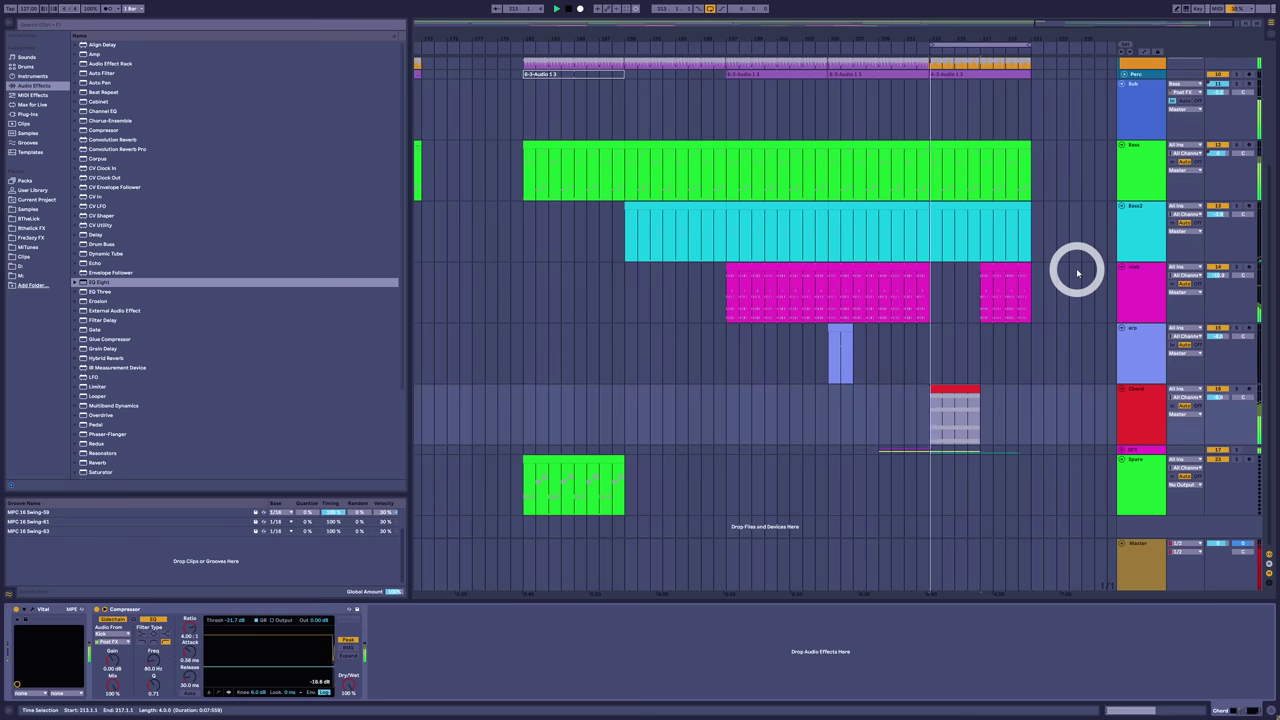
click(843, 331)
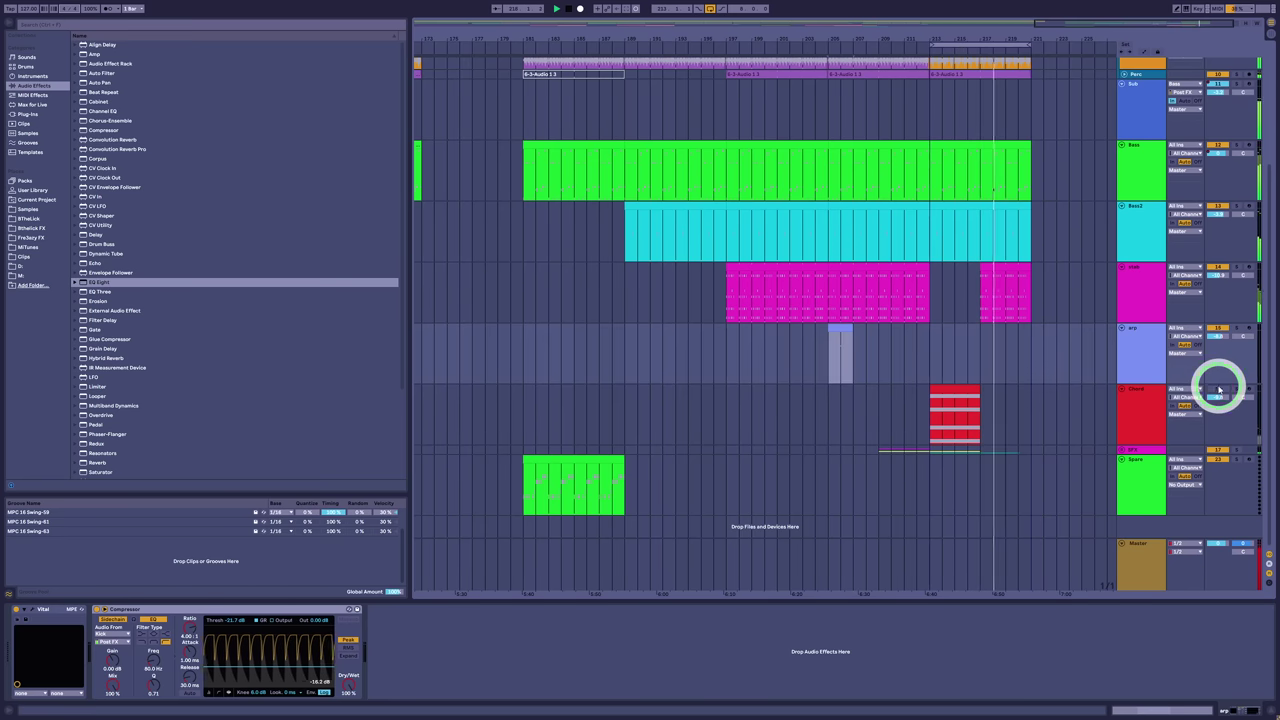
- Extend the start of the last stab clip back to bar 213 so it lines up with the Chord clip
click(949, 269)
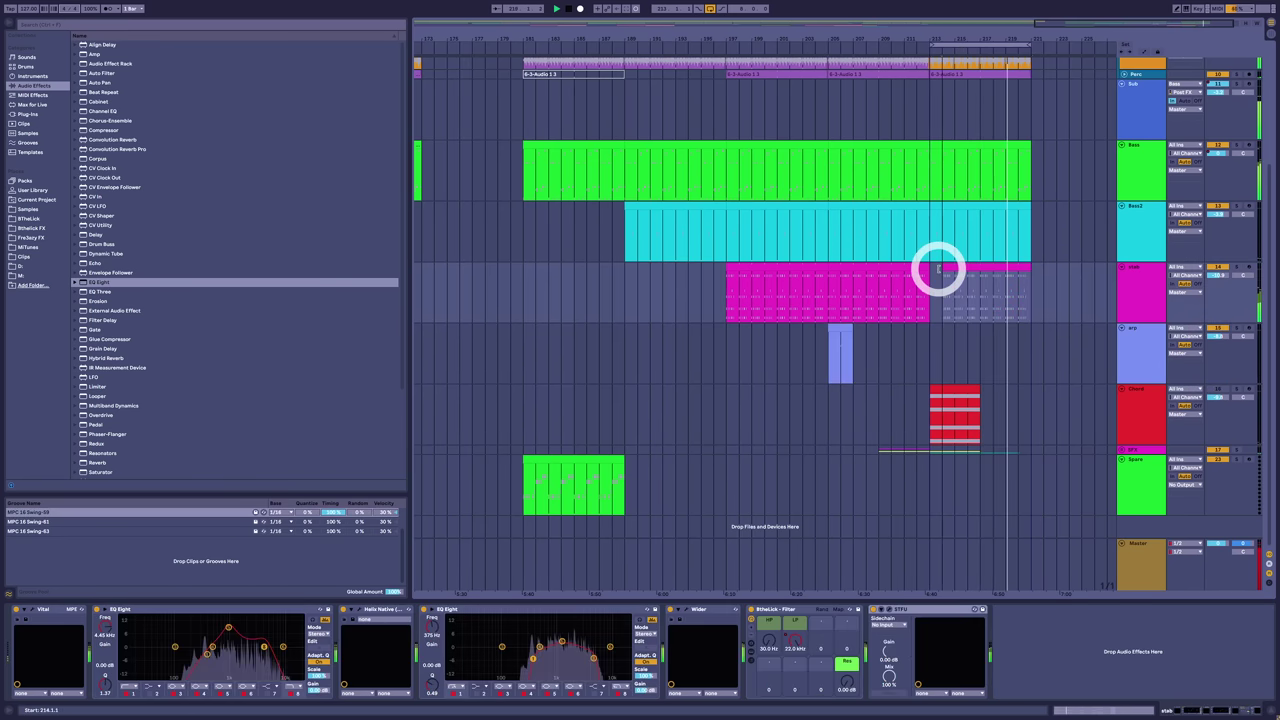
click(869, 73)
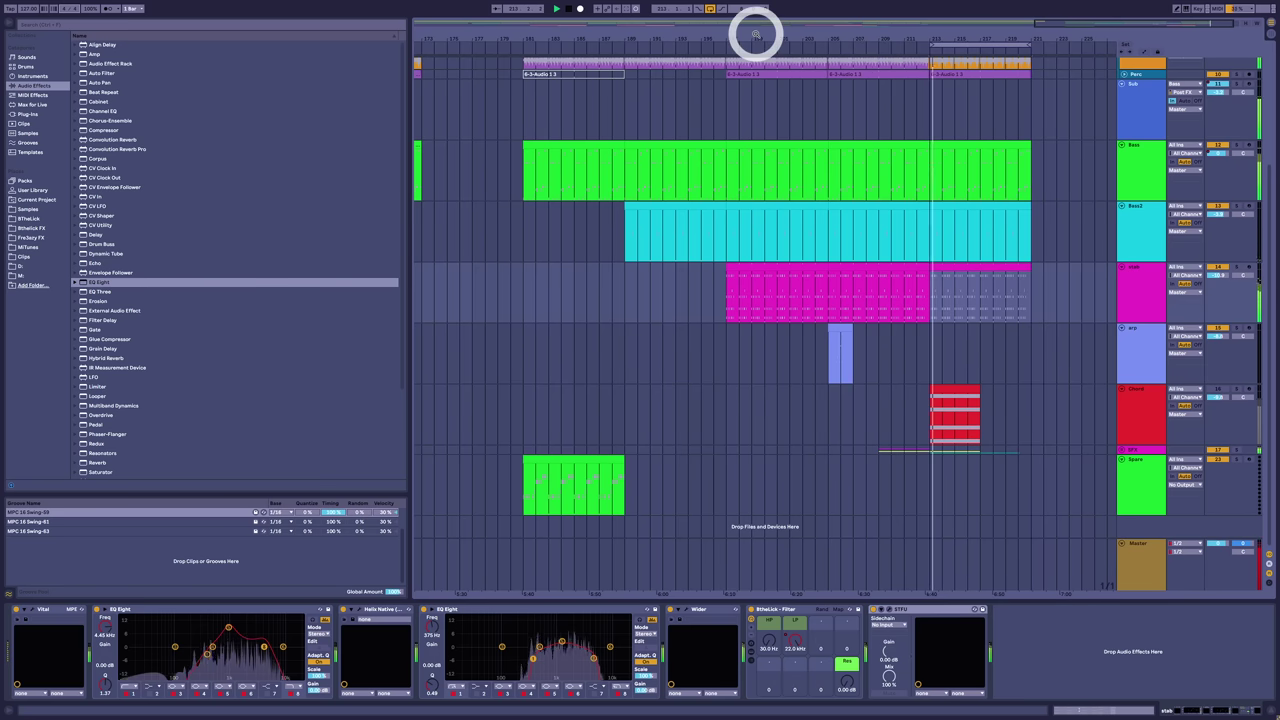
- Move the arrangement loop to bar 129 and set it to span the 12-bar stab clip
drag(749, 37, 749, 34)
click(883, 70)
click(1060, 44)
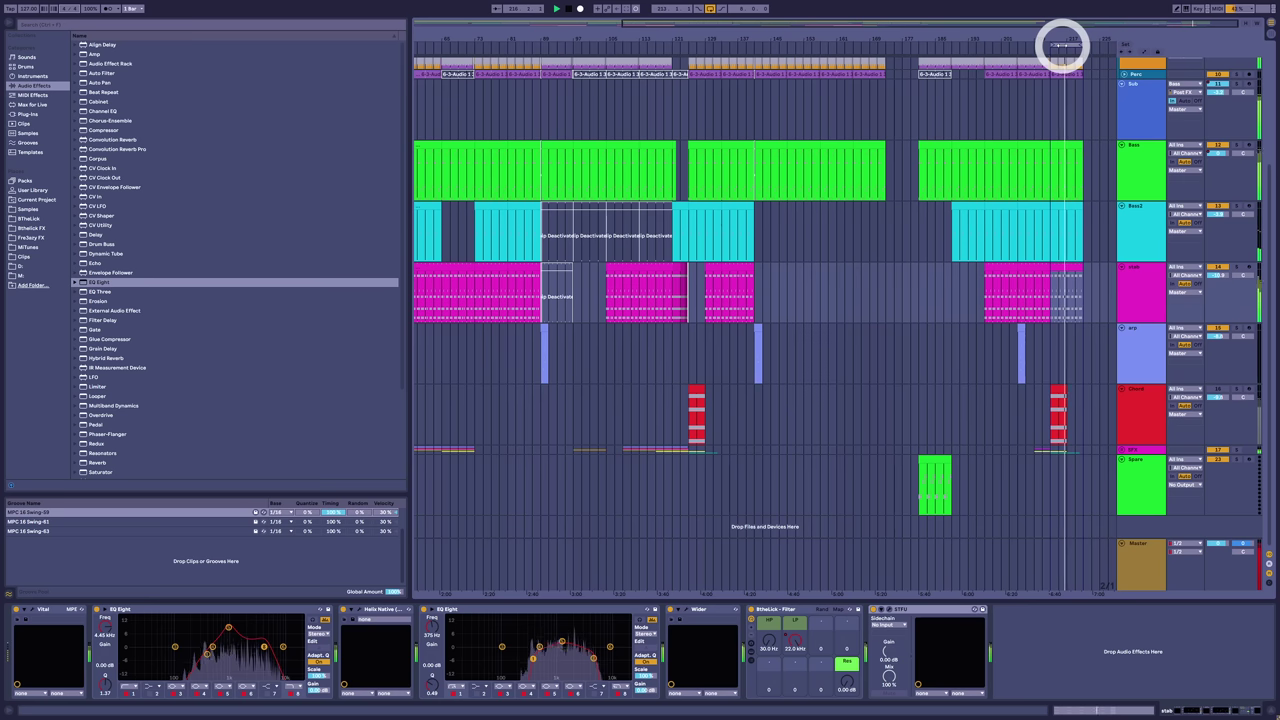
drag(1063, 44, 756, 77)
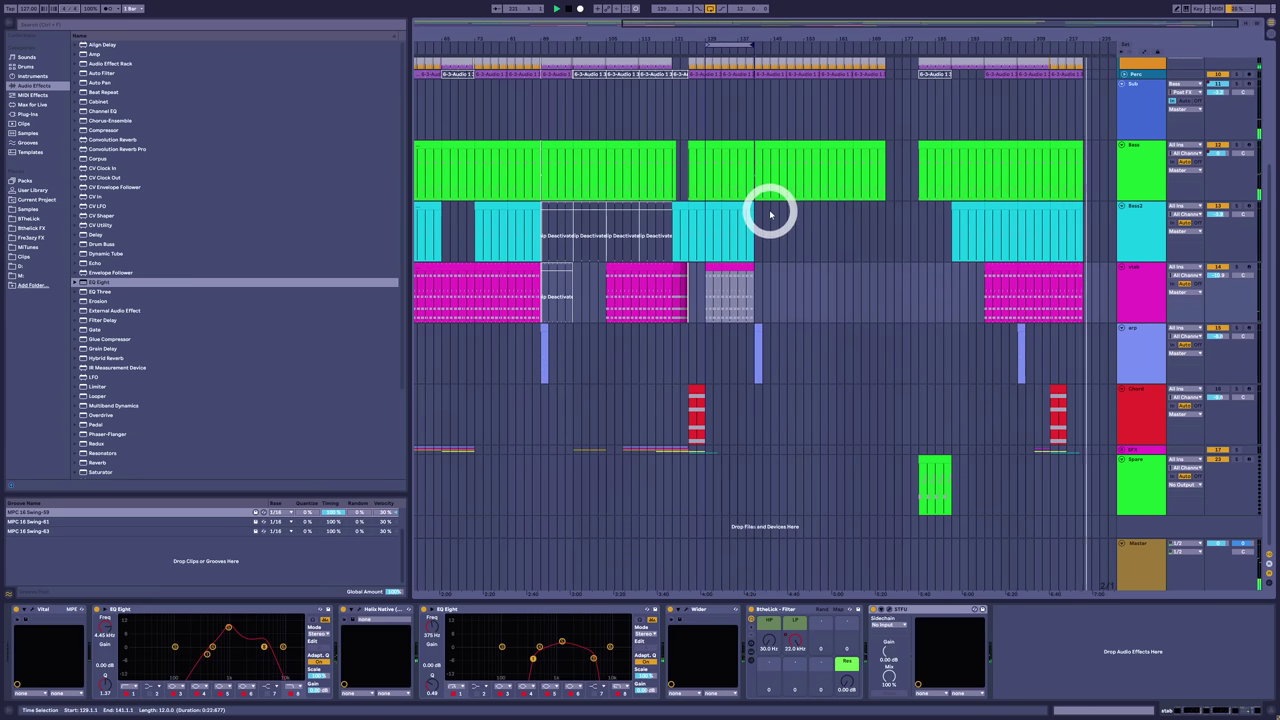
drag(709, 43, 690, 45)
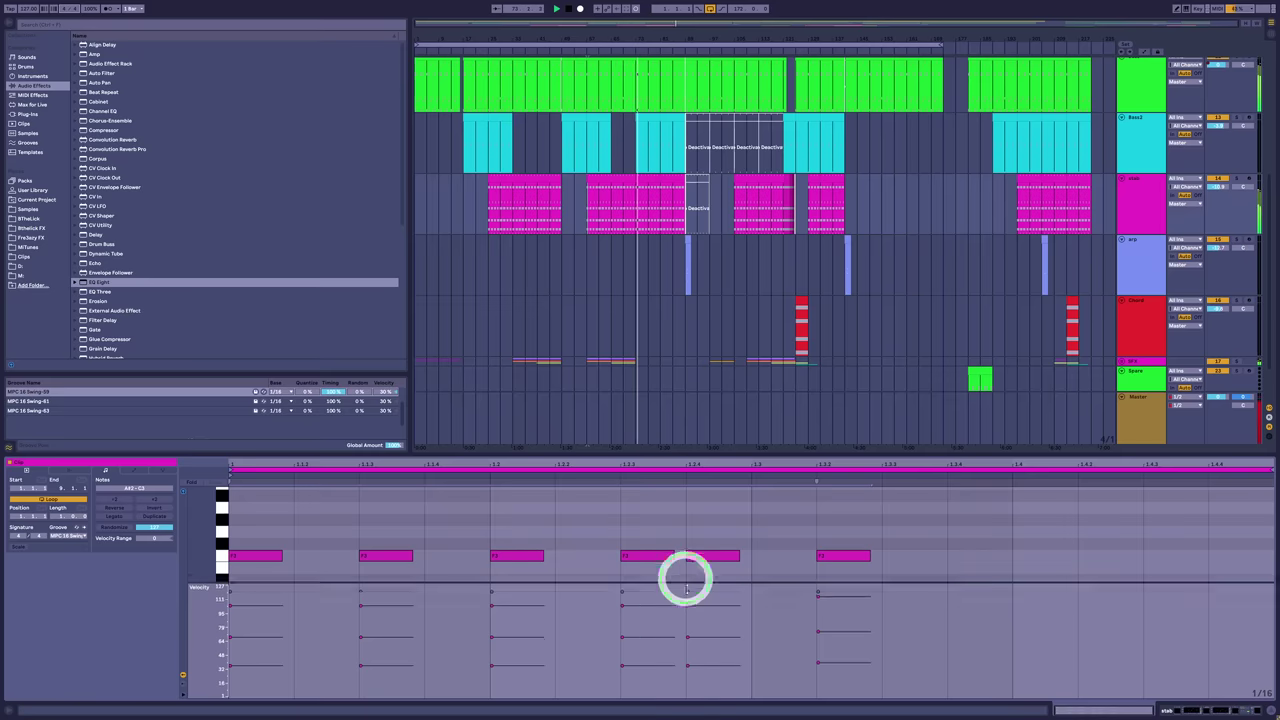
- Examine the stab clip's notes in the piano roll, from the top F3 down to the lowest chord tones
double_click(700, 615)
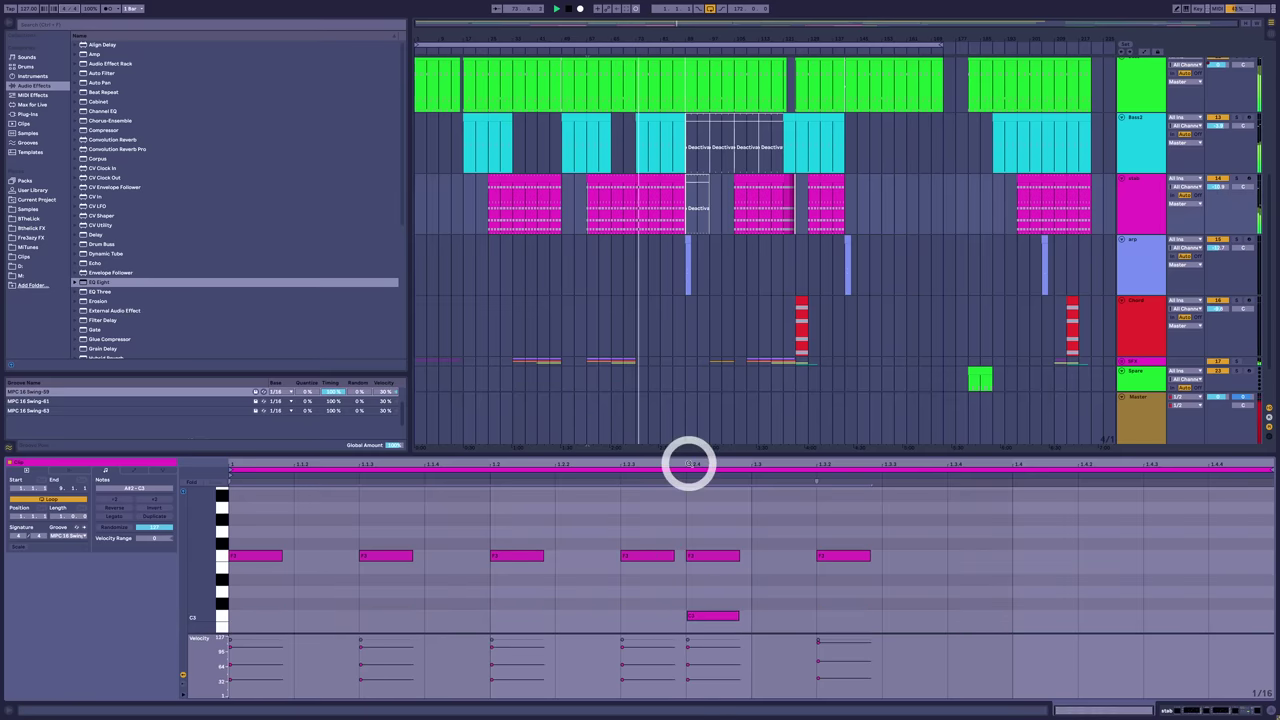
drag(691, 455, 697, 443)
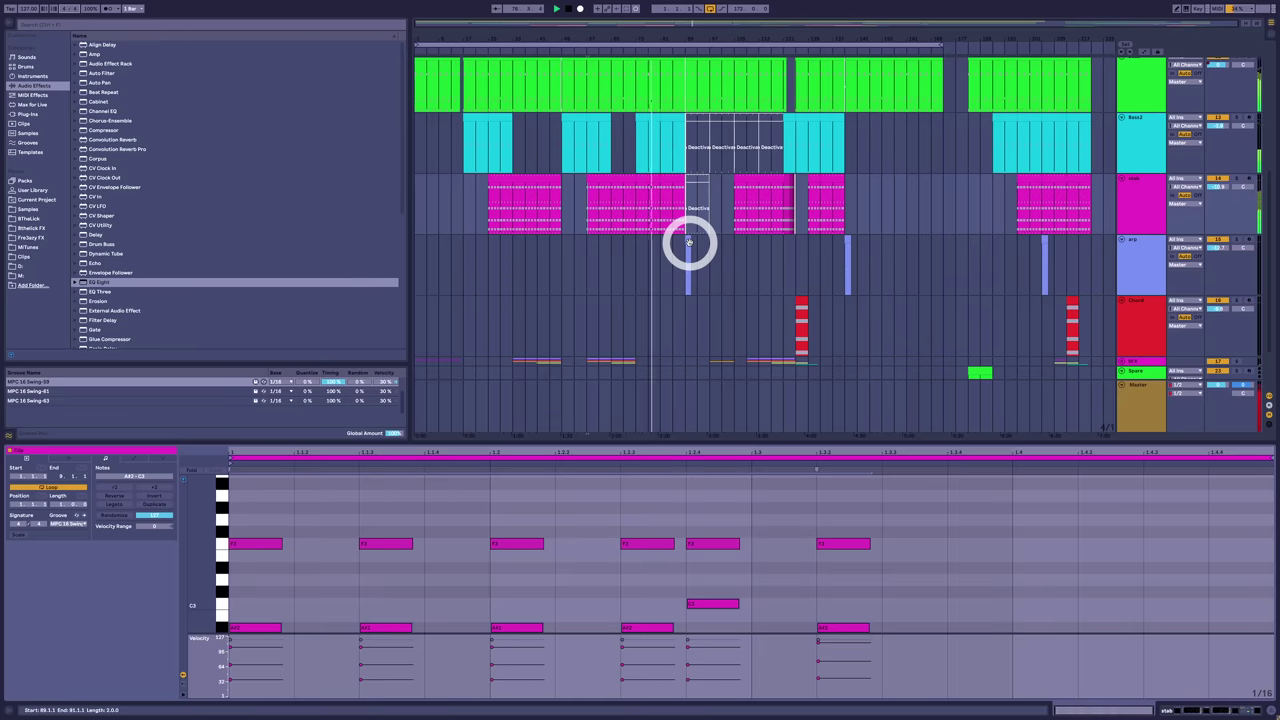
scroll(658, 470, down, 3)
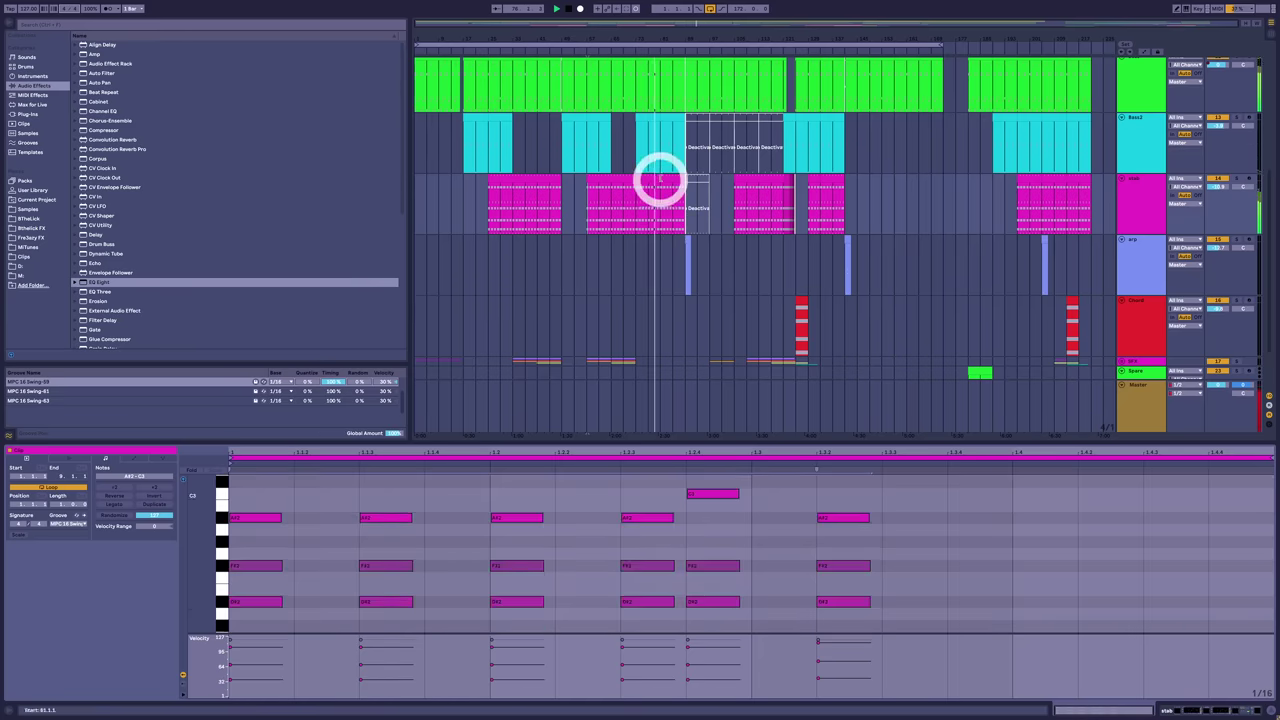
- Select the stab clip spanning bars 73 to 89 and study its full chord voicing in the note editor
click(660, 177)
click(655, 180)
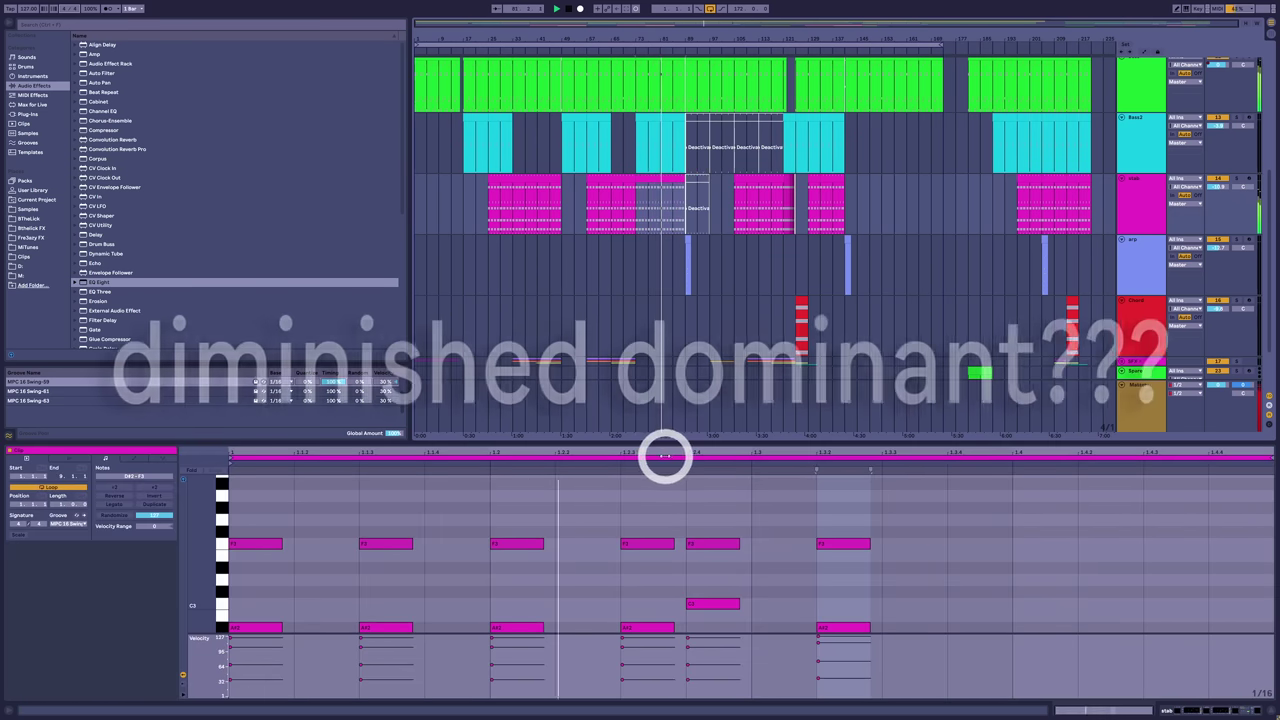
scroll(688, 510, down, 1)
drag(711, 440, 745, 382)
scroll(749, 483, up, 1)
click(1134, 340)
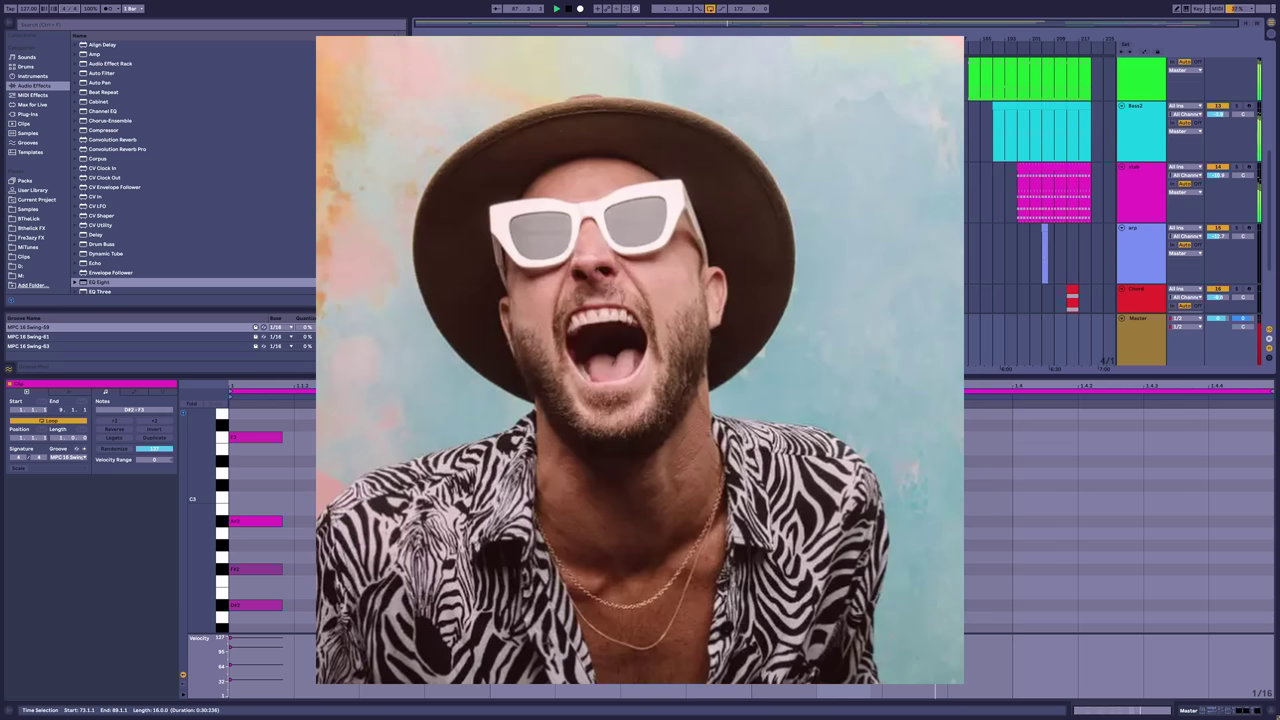
- Copy the two-bar arp clip from bar 89 to bar 97 on the arp track
click(688, 232)
drag(688, 376, 688, 114)
drag(204, 345, 226, 345)
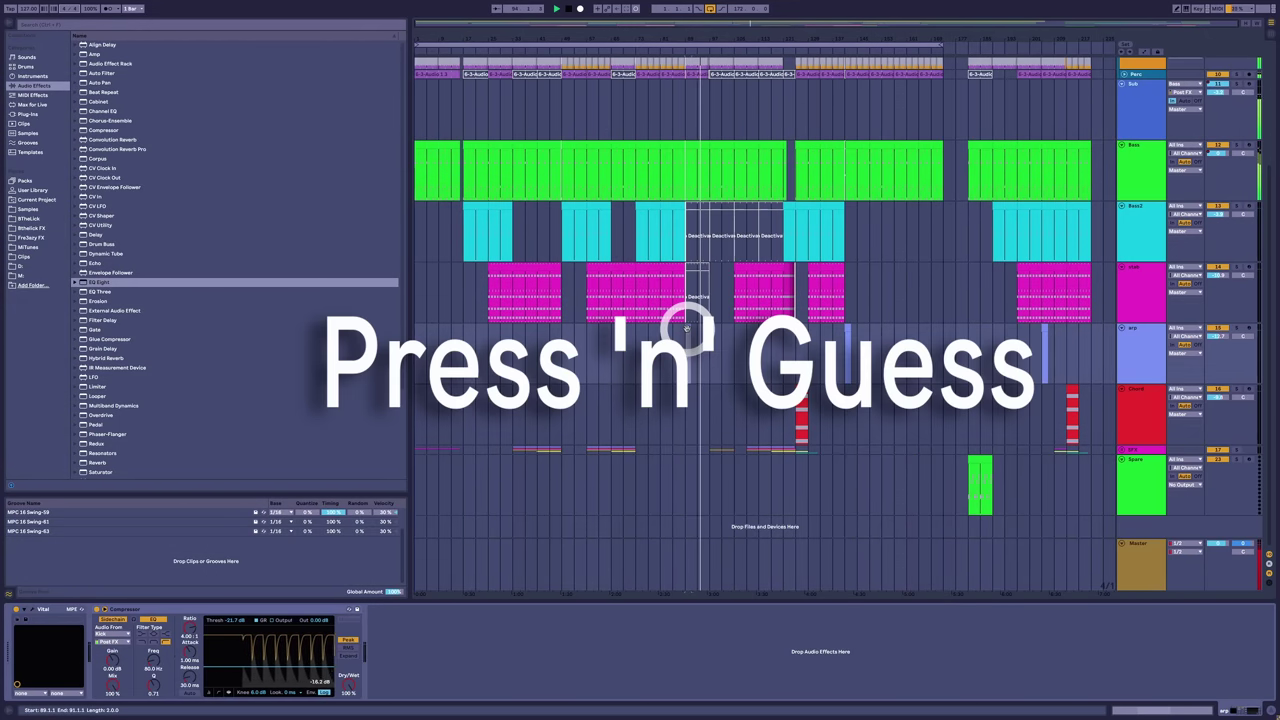
click(698, 328)
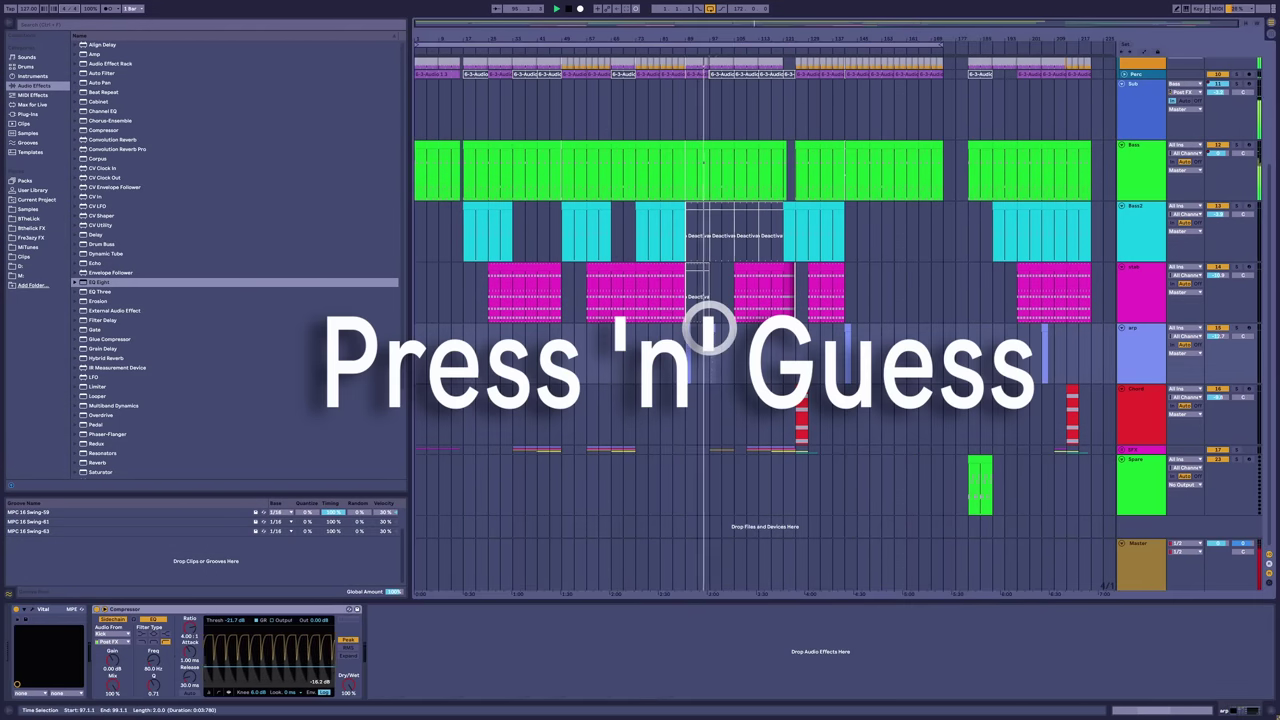
- Examine the notes of the arp clip at bar 97 and of the stab clip at bar 105
double_click(709, 328)
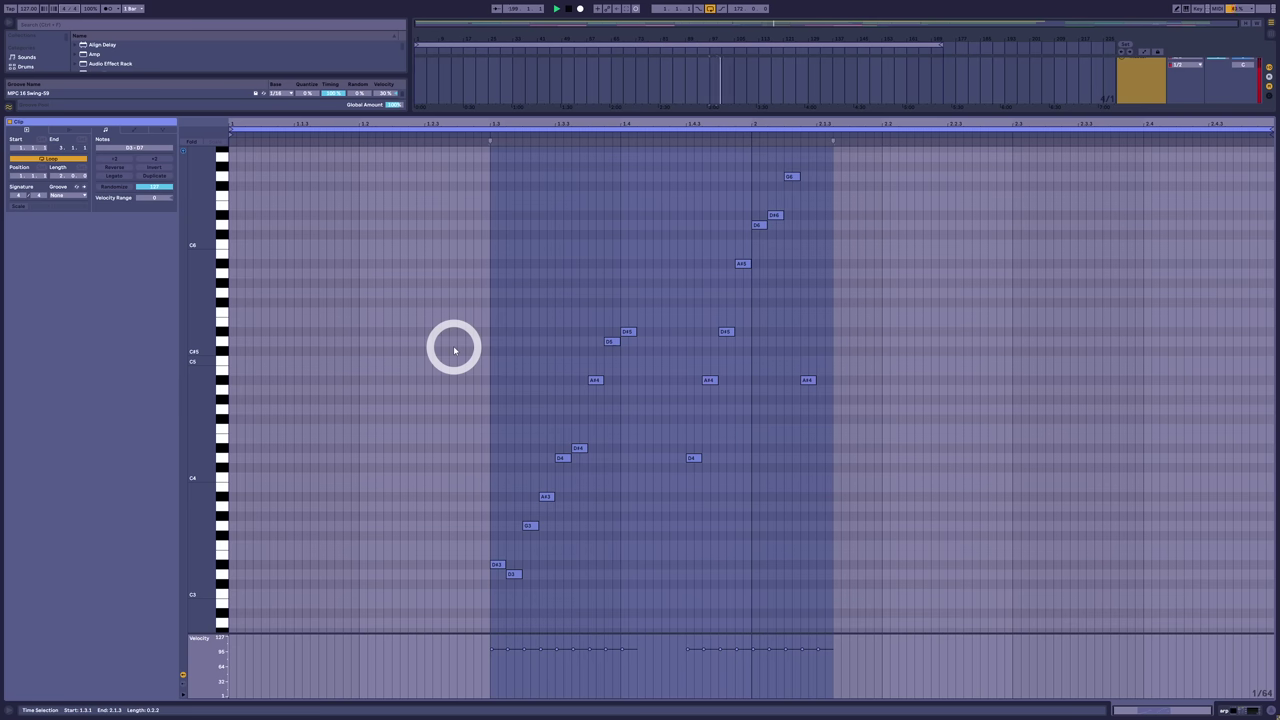
key(ctrl+2)
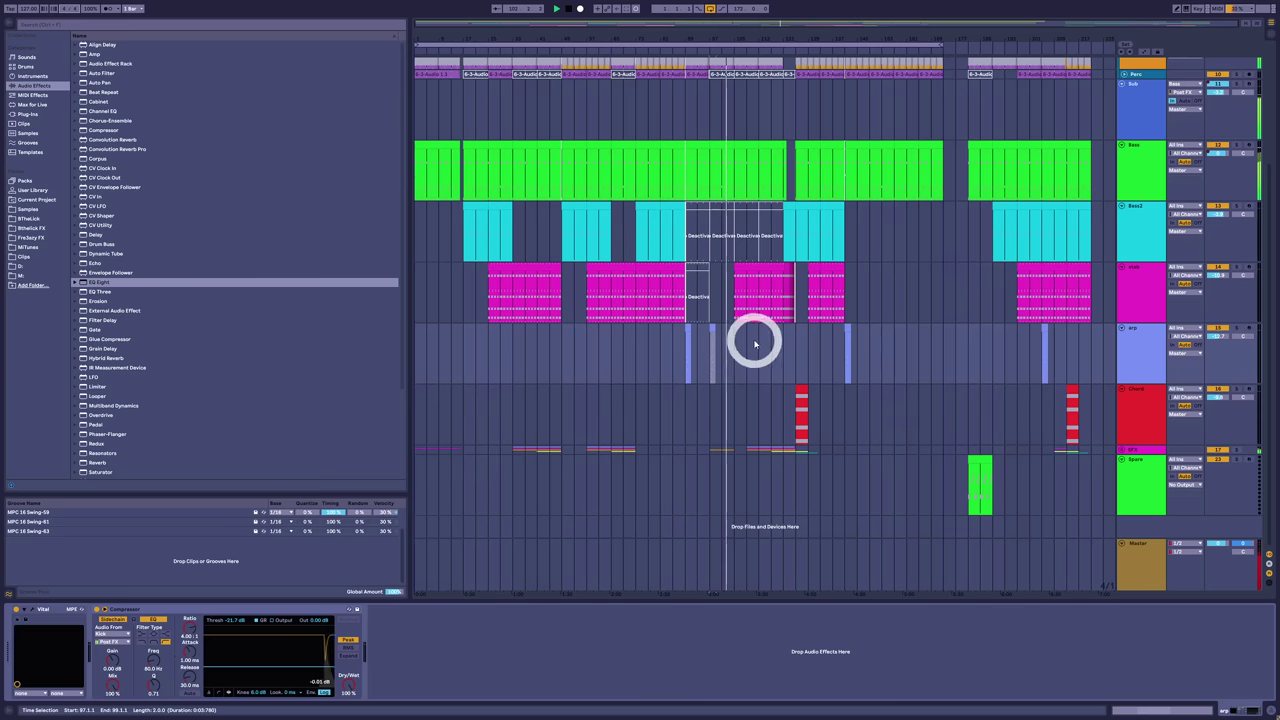
click(744, 267)
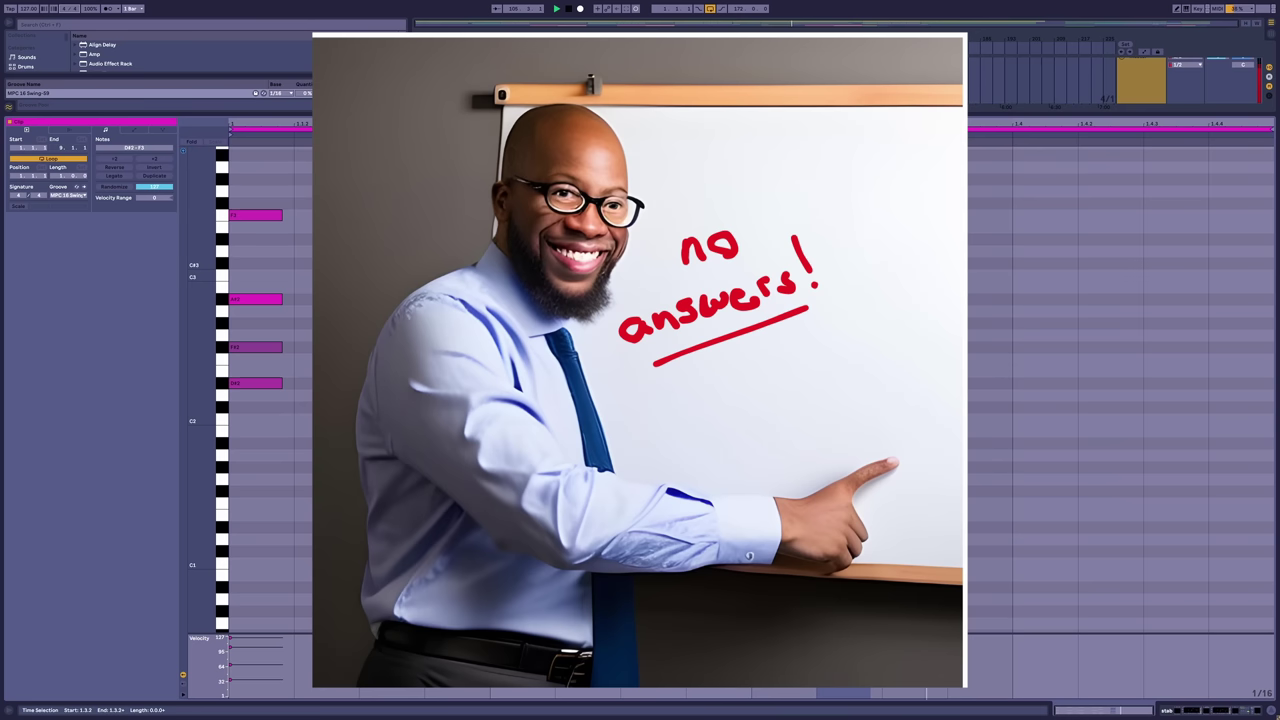
click(743, 272)
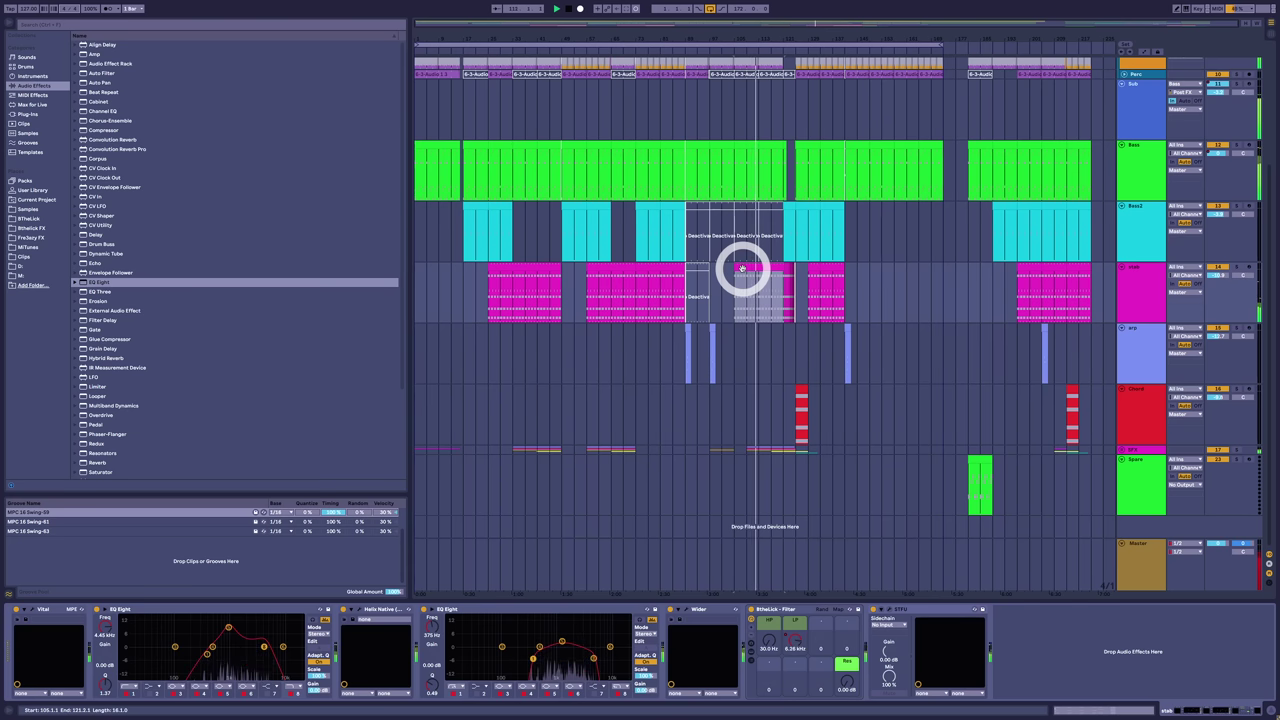
drag(741, 268, 783, 346)
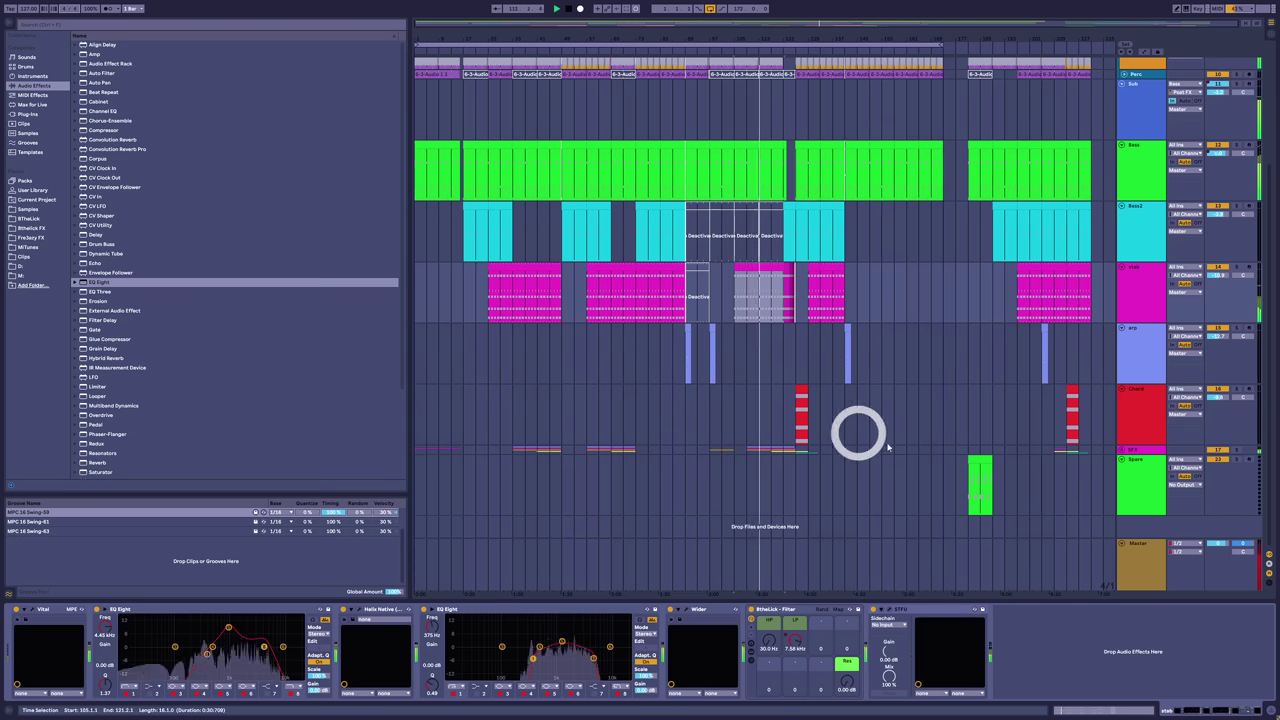
- Unfold the SFX group and select the Snare track to view its devices
click(1112, 451)
scroll(1080, 463, down, 6)
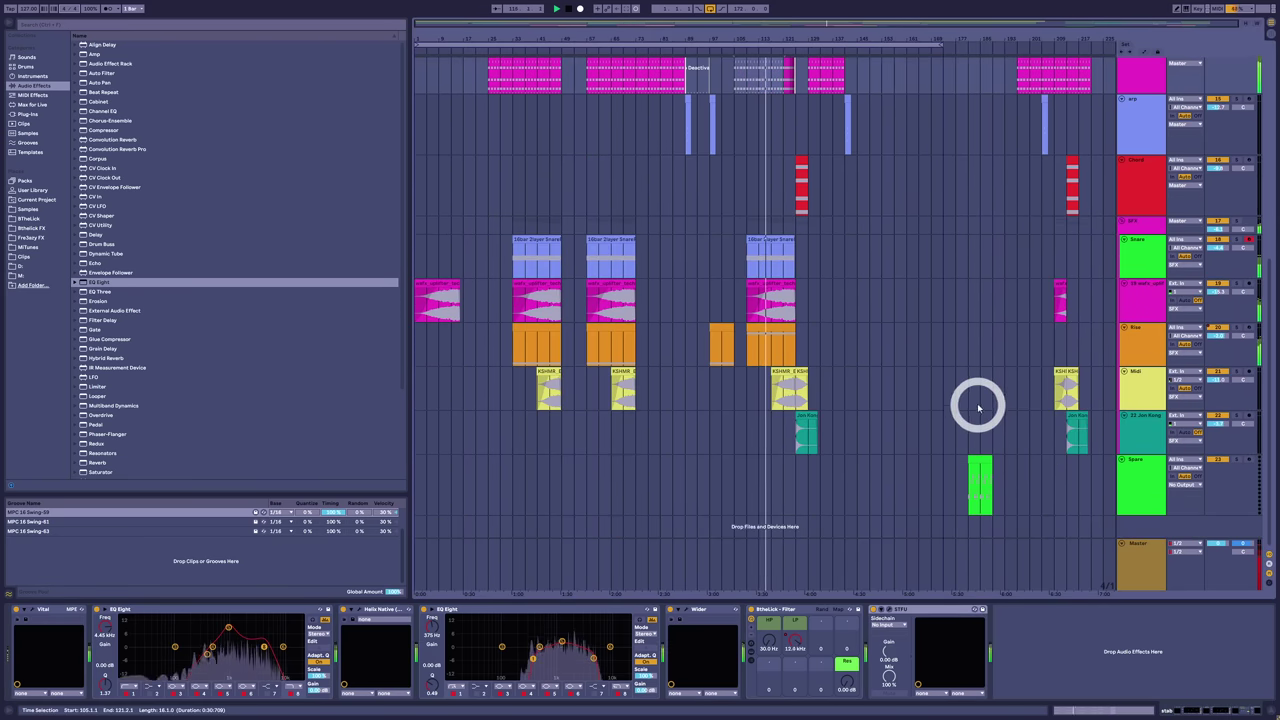
click(1134, 254)
click(1055, 320)
- Check the frequency control of the Snare track's BtheLick - Filter and briefly switch the arrangement to automation view
drag(826, 638, 822, 632)
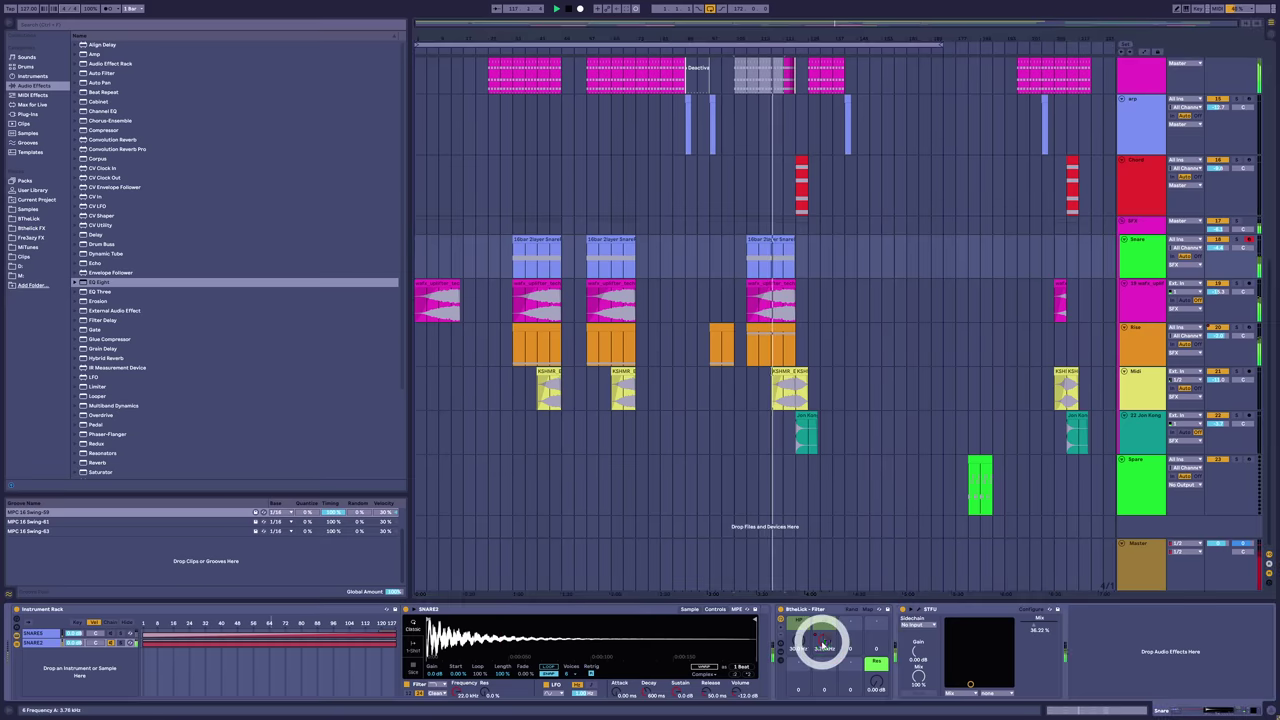
key(a)
key(a)
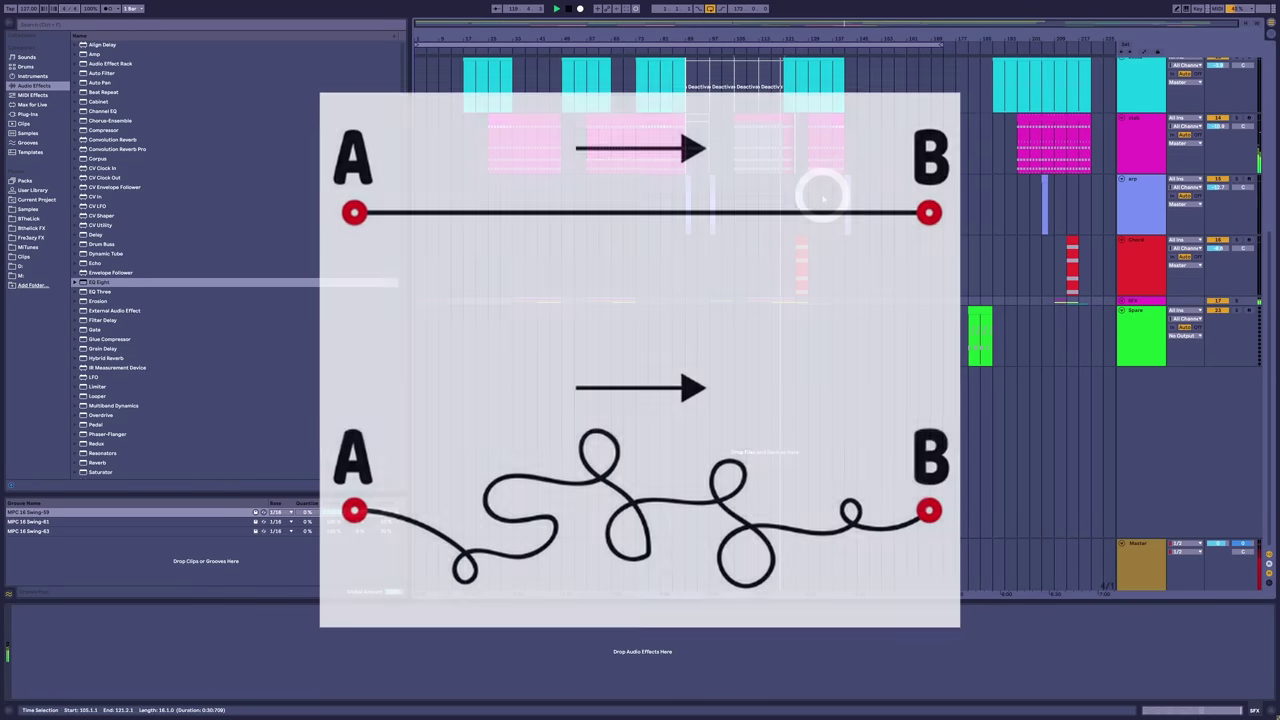
- Deactivate the Bass2 clip between bars 121 and 125, just before the Chord clip begins
scroll(823, 198, up, 1)
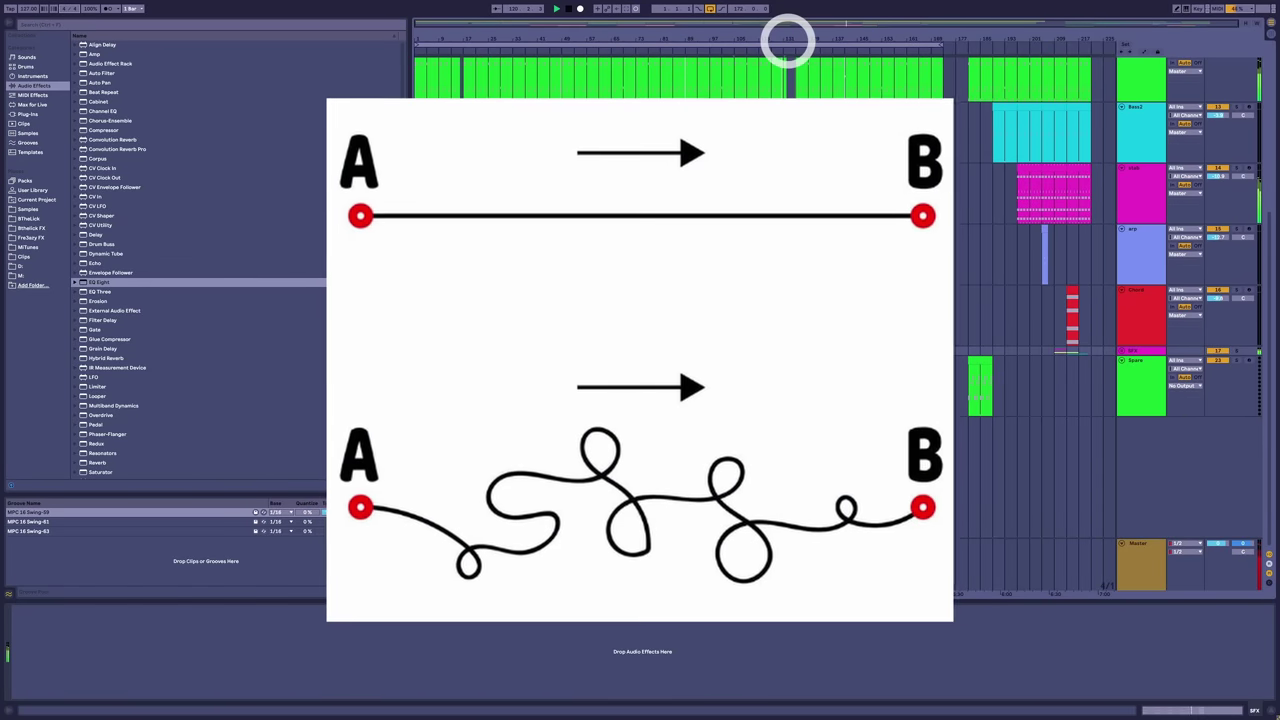
drag(788, 40, 786, 40)
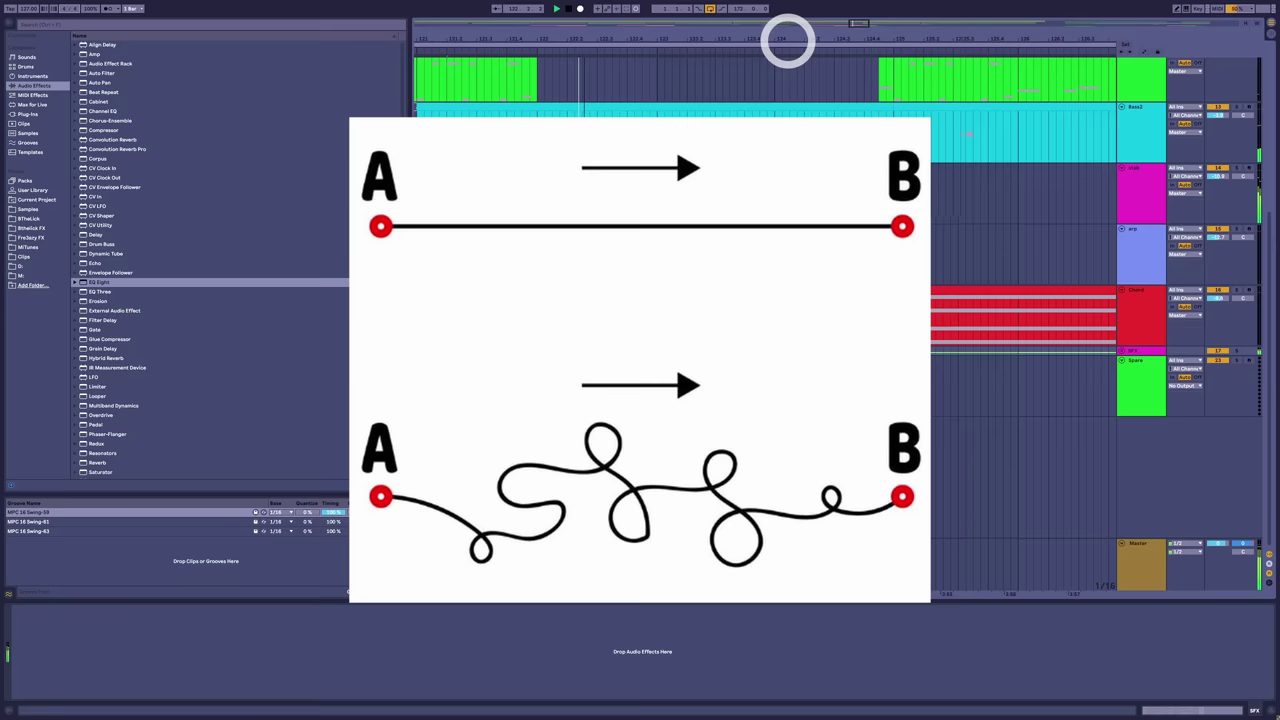
click(677, 103)
key(0)
- Open the Chord clip at bar 125 and examine its four sustained notes in the piano roll
drag(810, 38, 809, 30)
click(567, 290)
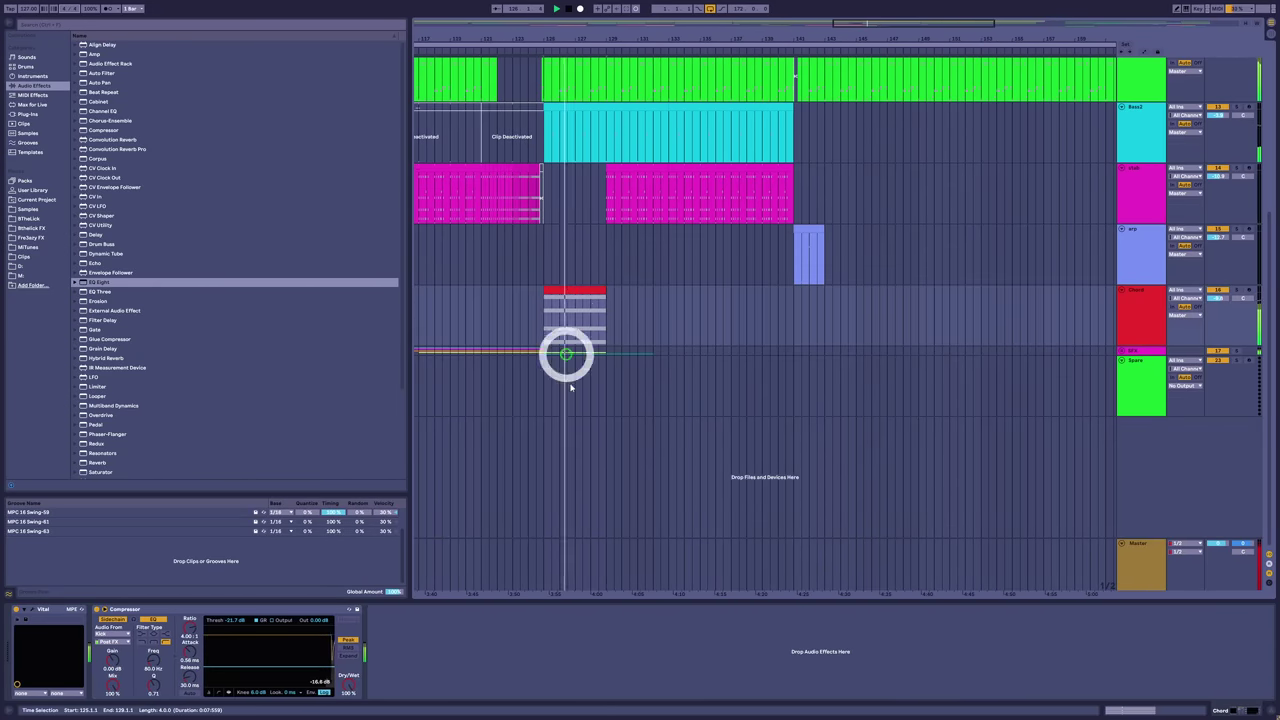
double_click(575, 295)
click(105, 129)
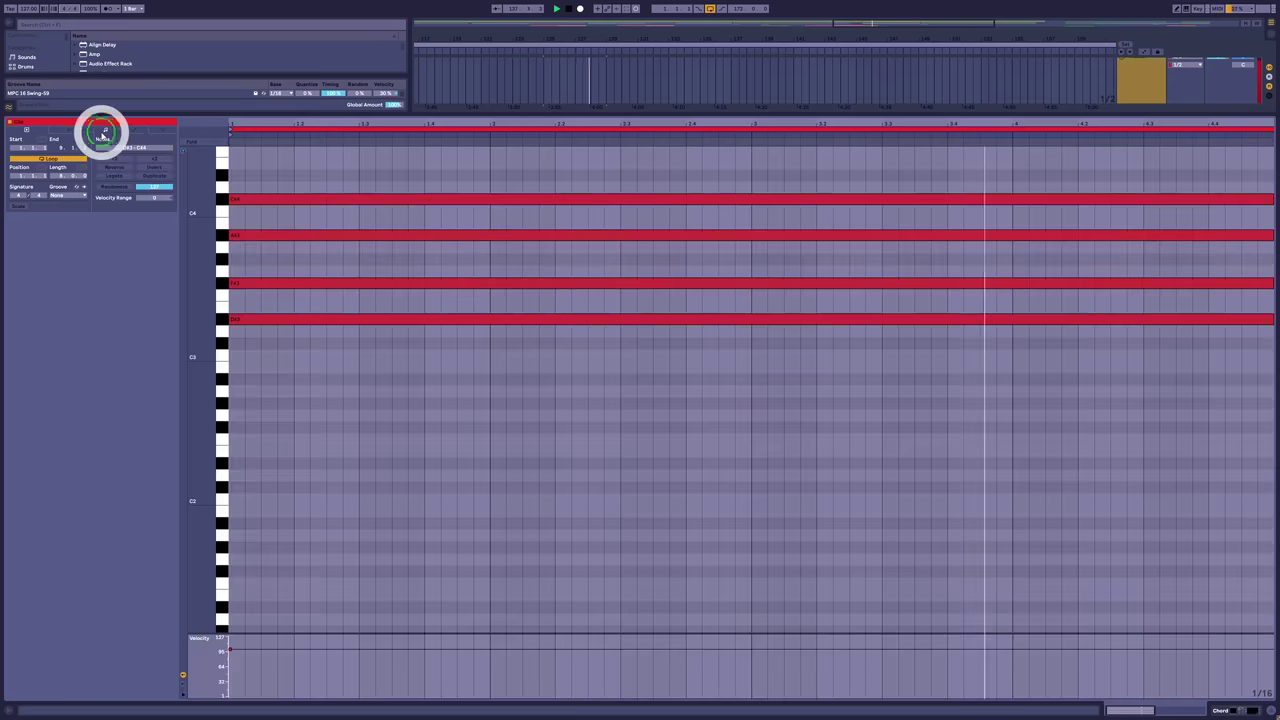
drag(195, 300, 195, 319)
scroll(195, 318, up, 2)
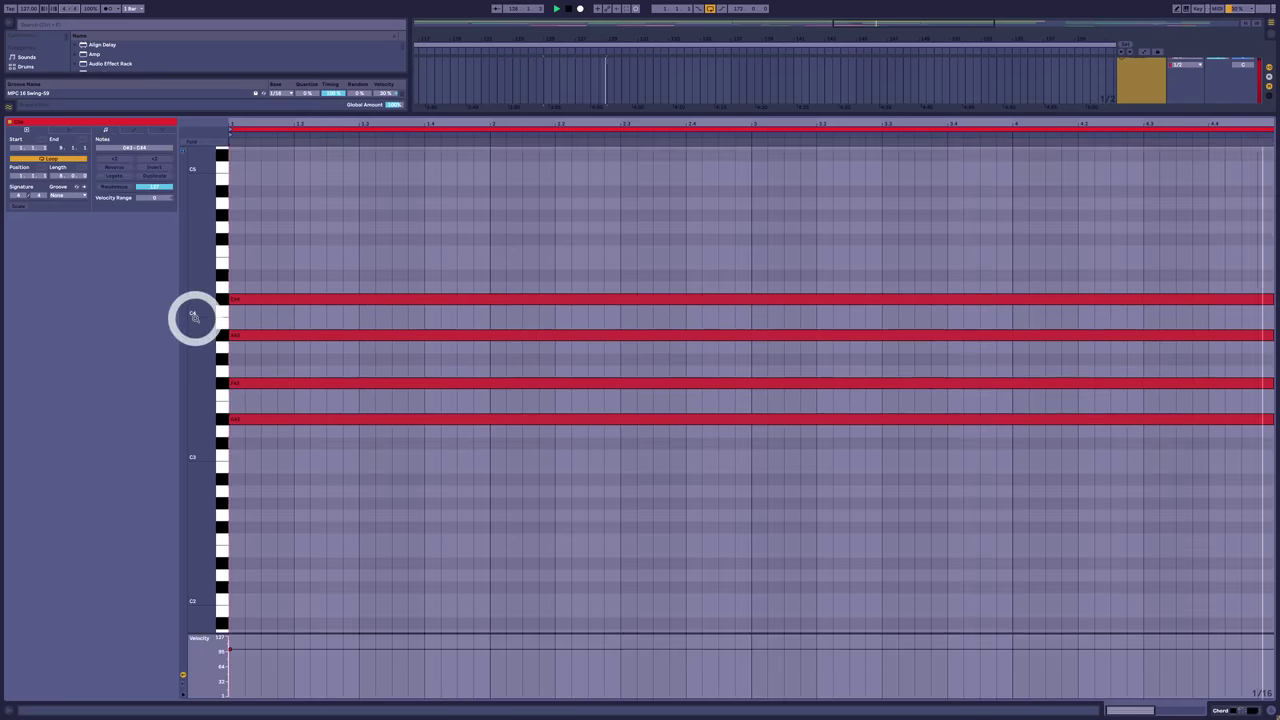
scroll(195, 318, up, 2)
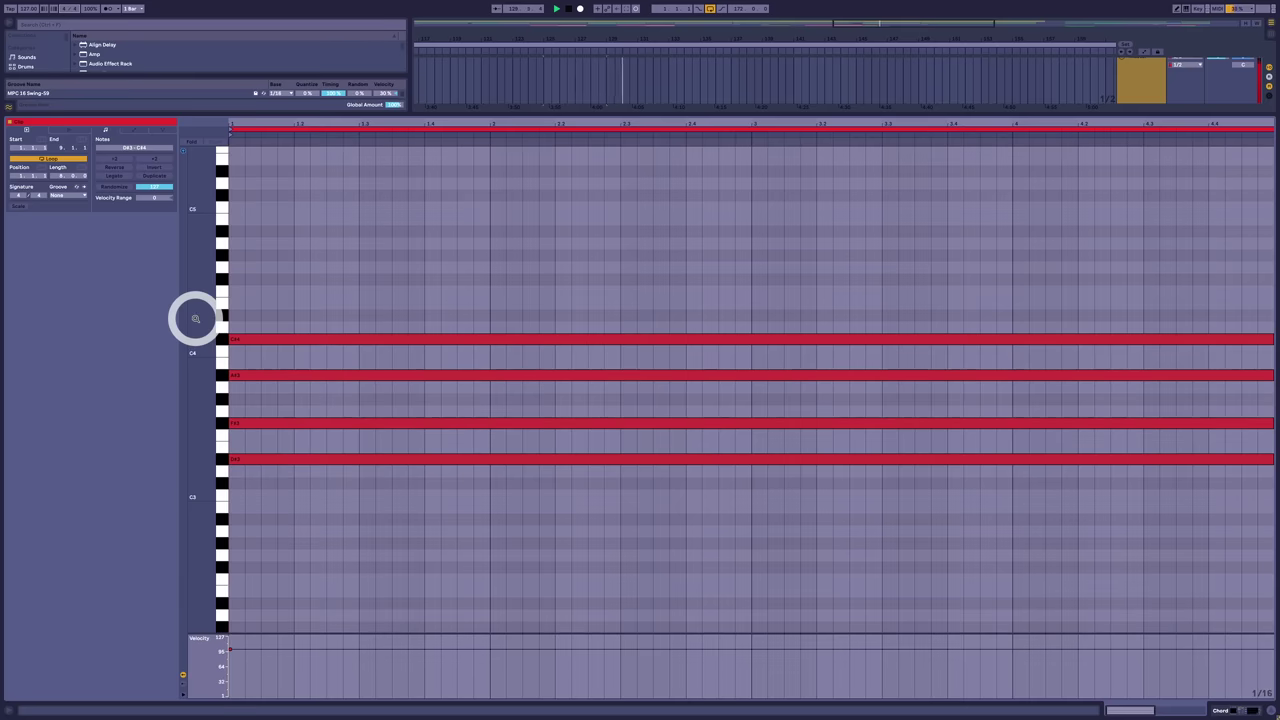